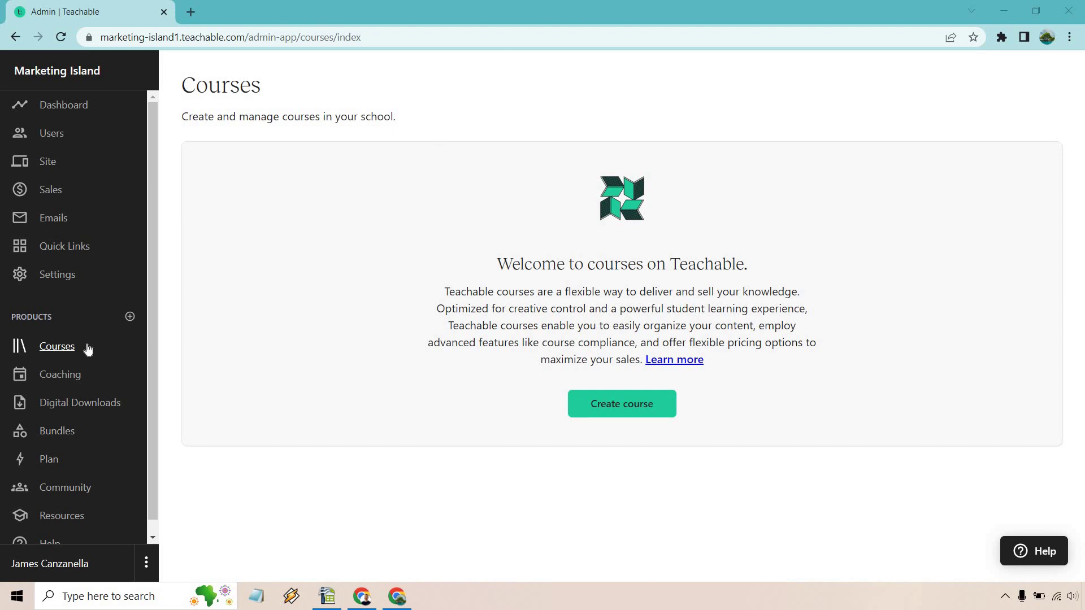
- Start a new course, enter the title 'AffilioBlueprint' and continue to create it
{"action": "left_click", "coordinate": [632, 407]}
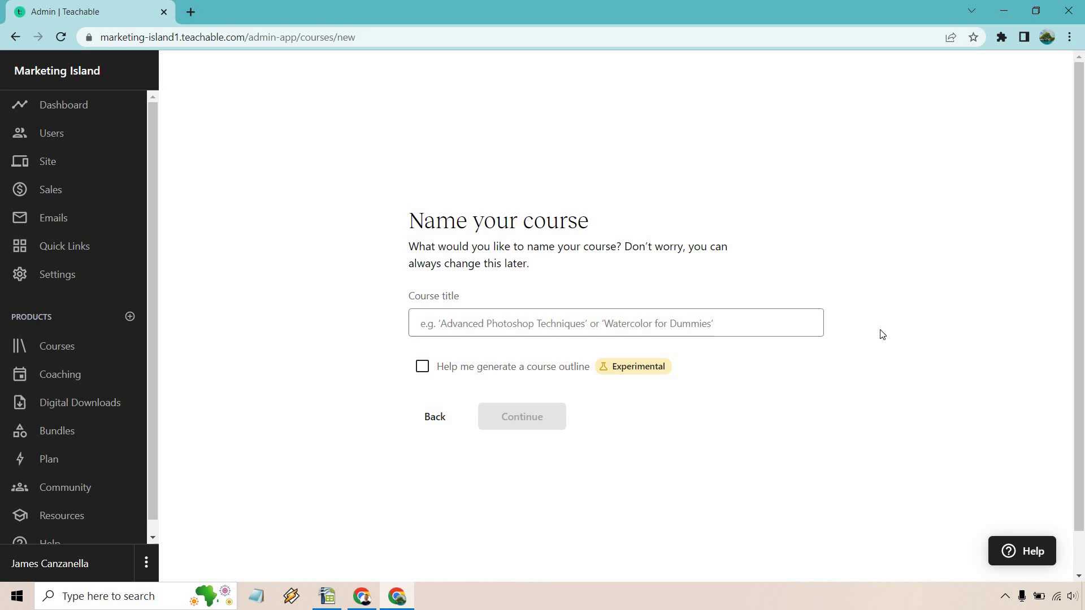
{"action": "type", "text": "AffilioBlueprint"}
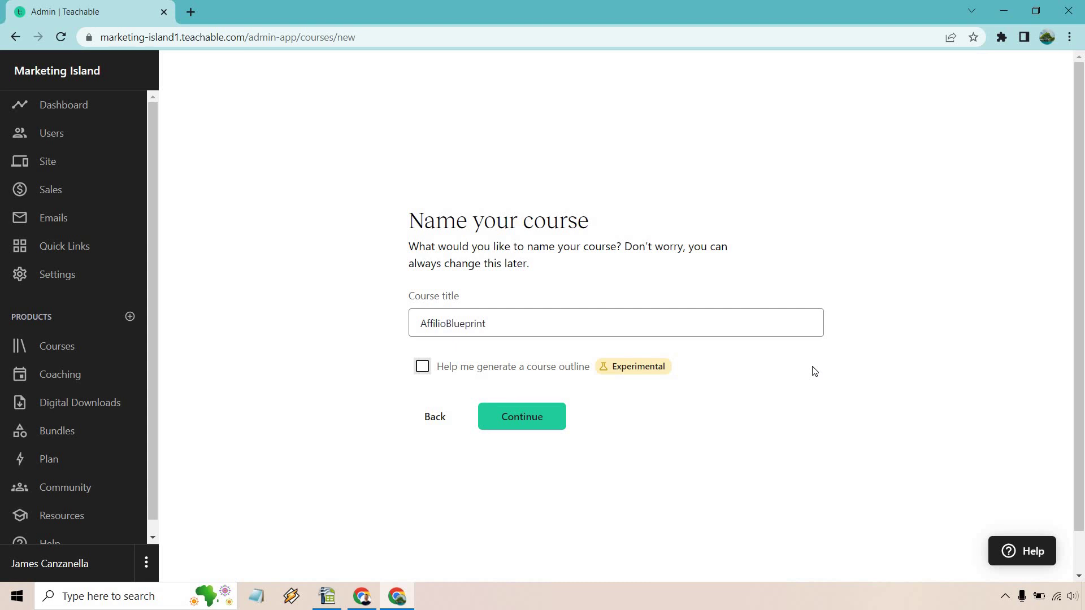
{"action": "key", "text": "space"}
{"action": "key", "text": "space"}
{"action": "left_click", "coordinate": [519, 420]}
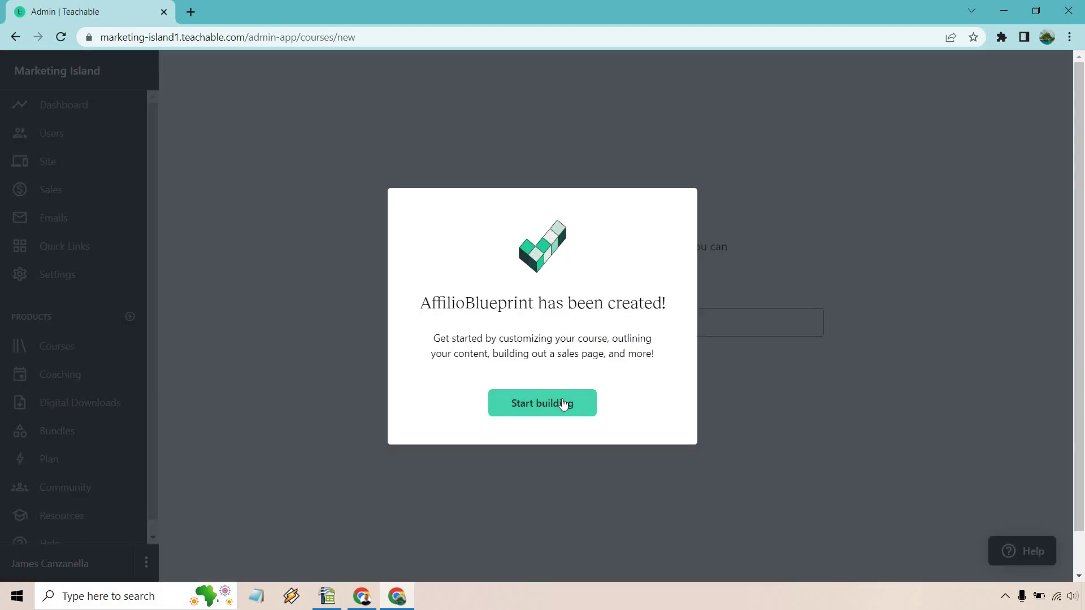
- Create the first curriculum section named 'Introduction'
{"action": "left_click", "coordinate": [561, 401]}
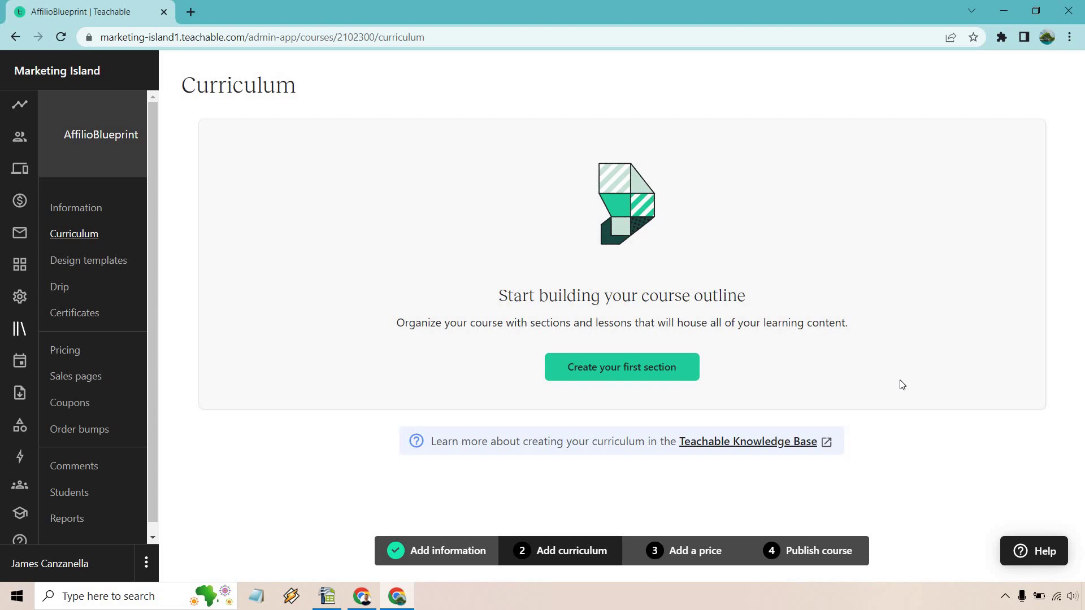
{"action": "left_click", "coordinate": [618, 367]}
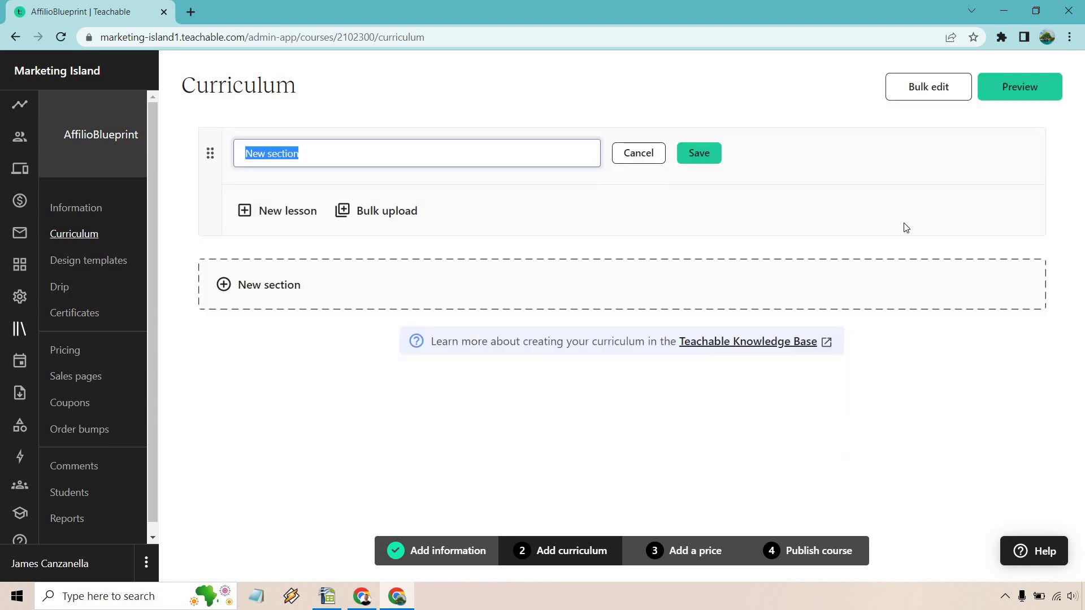
{"action": "type", "text": "Introduction"}
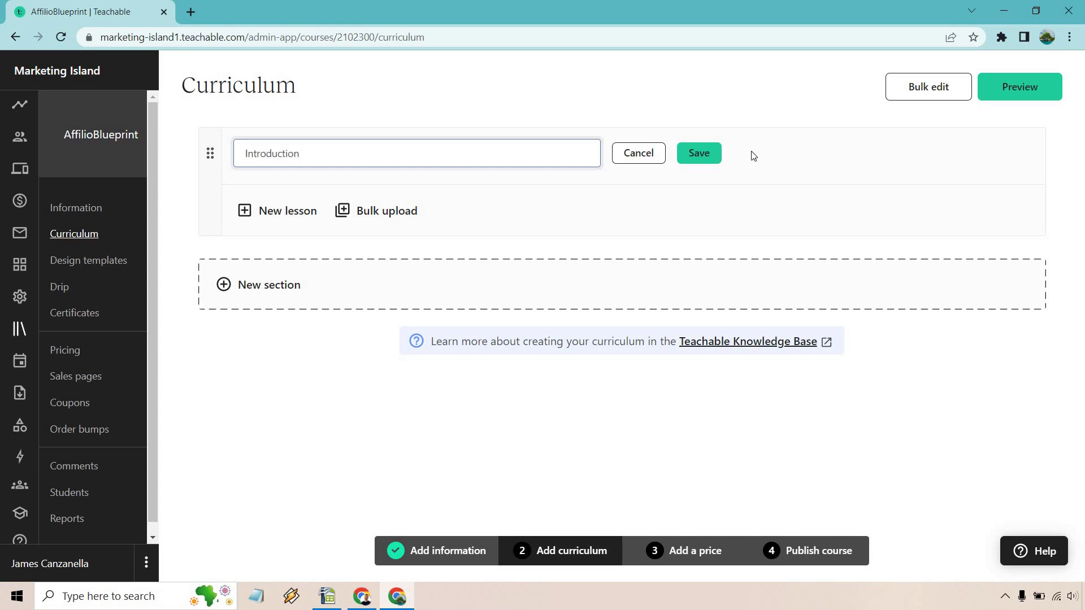
{"action": "left_click", "coordinate": [710, 156]}
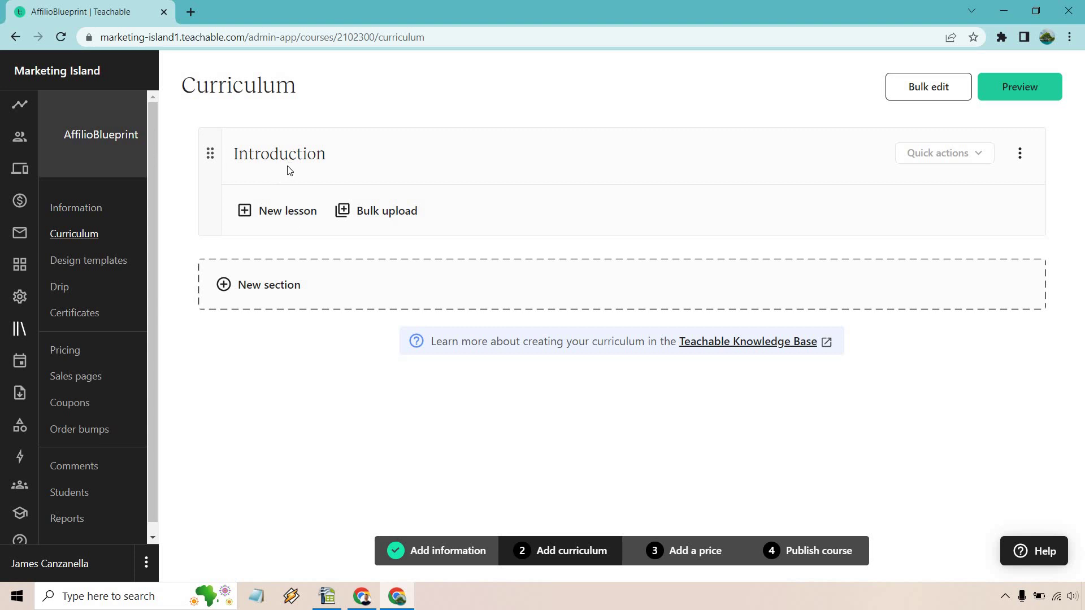
- Add a lesson titled 'Introduction' to that section
{"action": "left_click", "coordinate": [293, 215]}
{"action": "type", "text": "Introduction"}
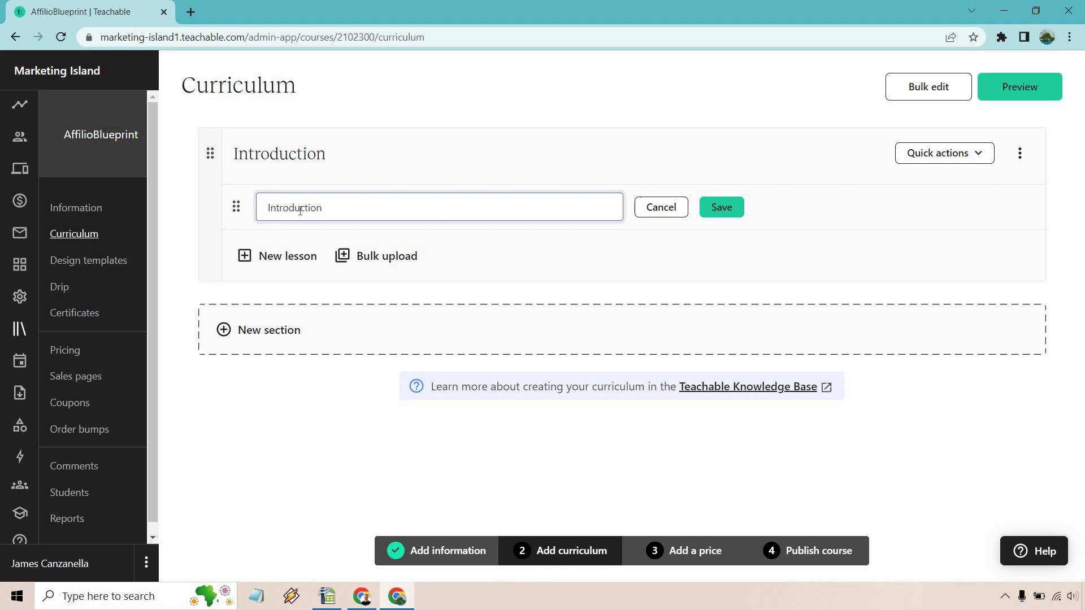
{"action": "left_click", "coordinate": [716, 209]}
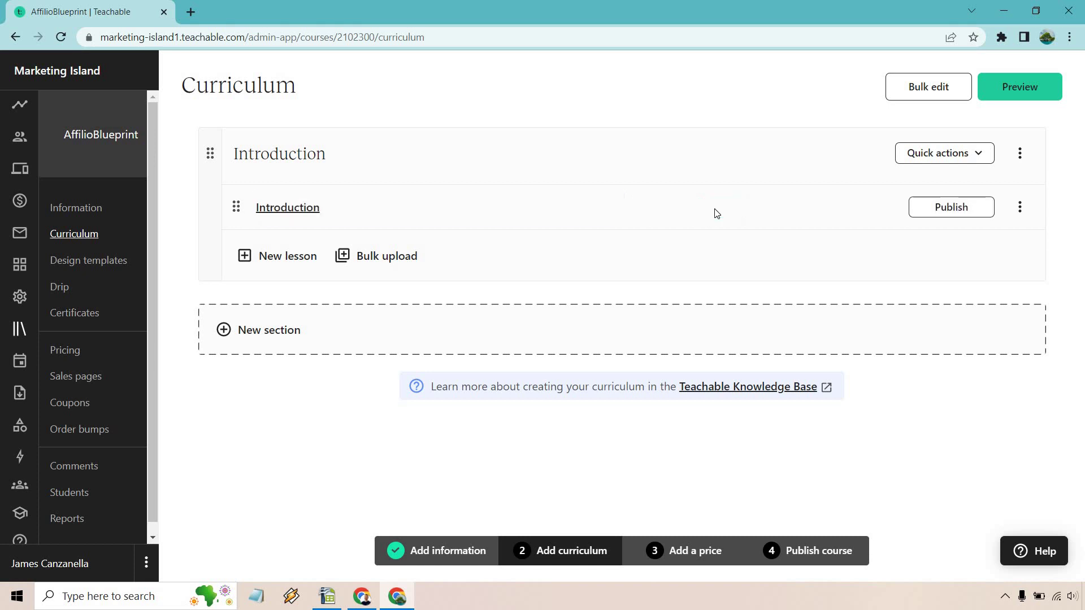
- Open the Introduction lesson's editor and bring up its content-type options
{"action": "left_click", "coordinate": [287, 208]}
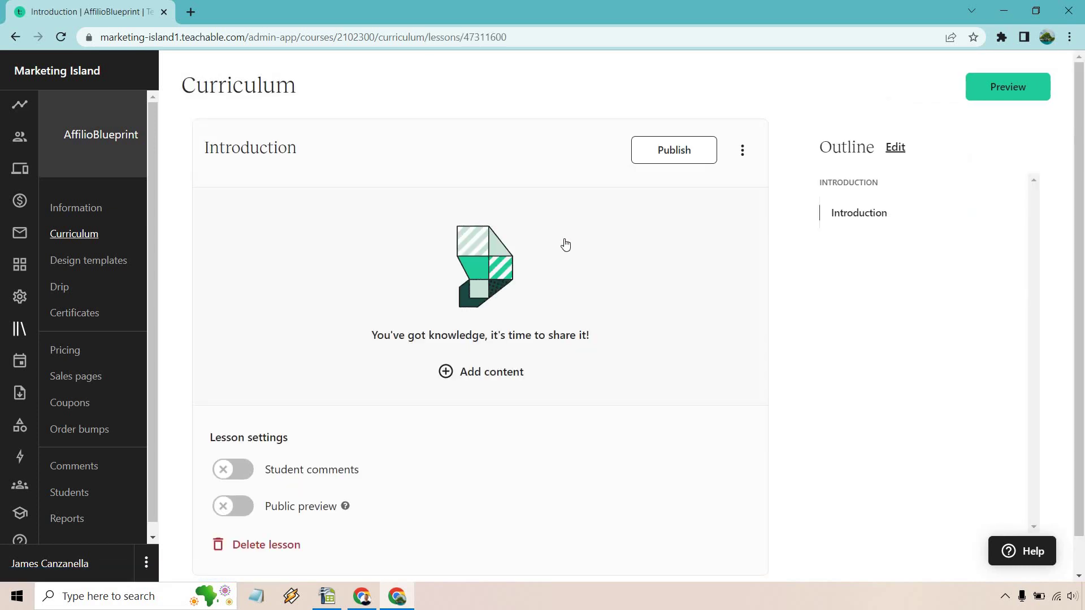
{"action": "scroll", "coordinate": [564, 243], "scroll_direction": "down", "scroll_amount": 1}
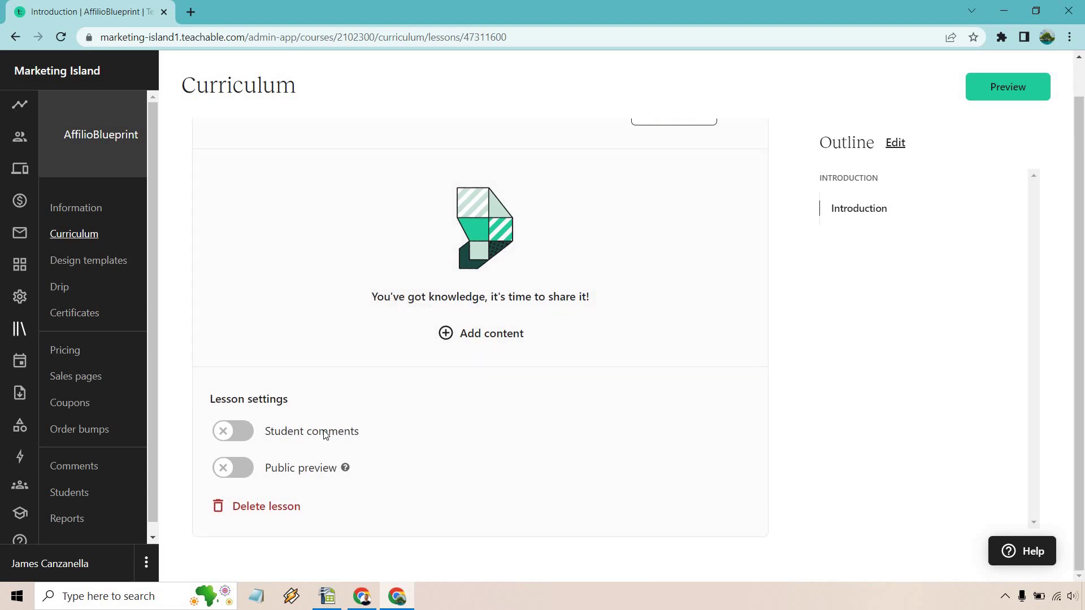
{"action": "mouse_move", "coordinate": [348, 467]}
{"action": "scroll", "coordinate": [672, 462], "scroll_direction": "up", "scroll_amount": 1}
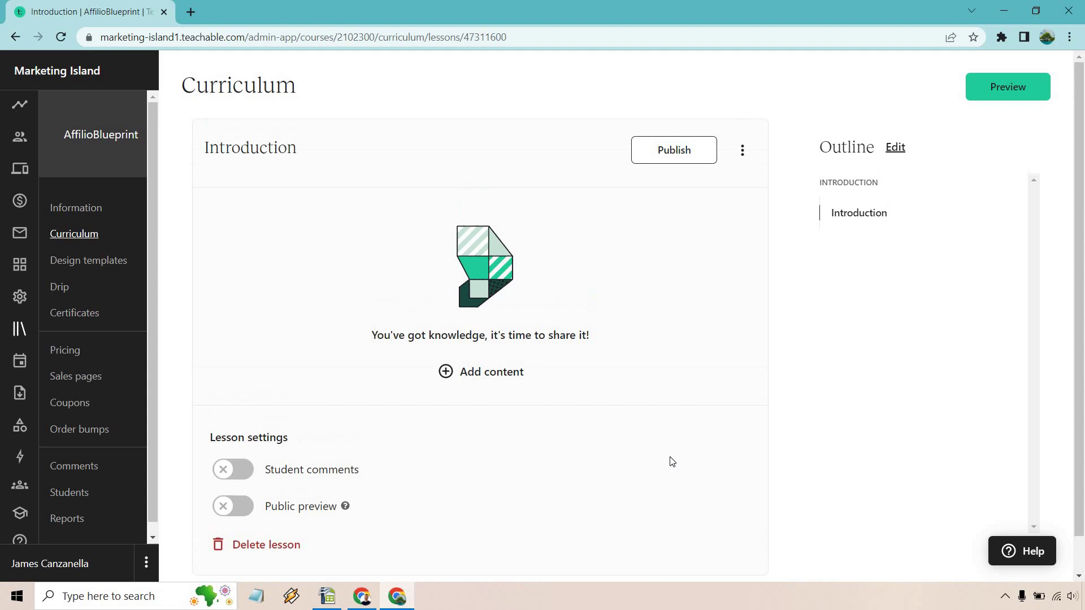
- Add a Video block and select 1 Introduction.mp4 from the device
{"action": "left_click", "coordinate": [500, 378]}
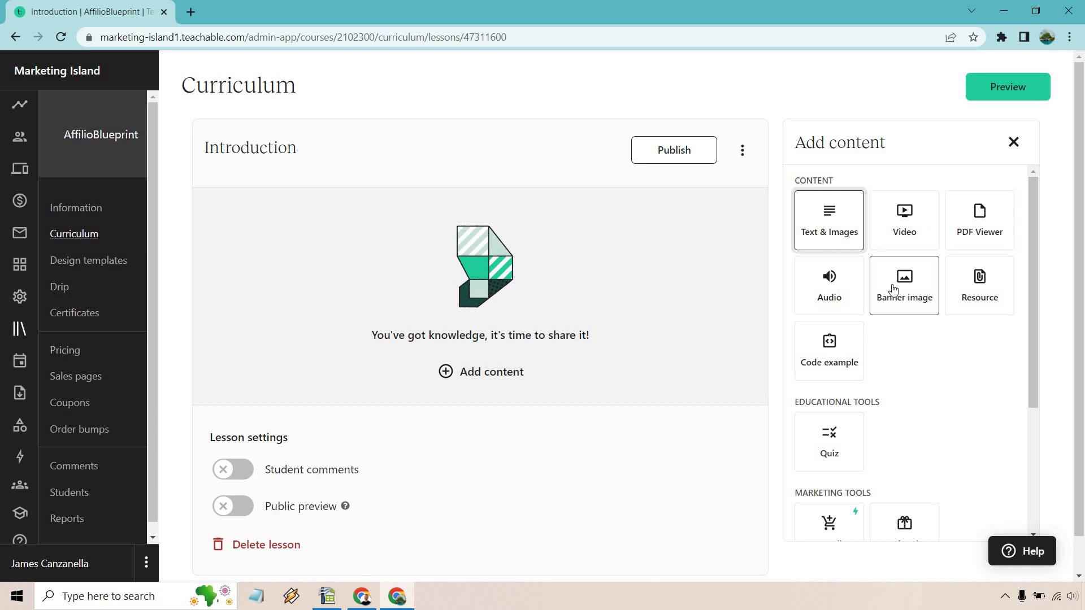
{"action": "scroll", "coordinate": [952, 339], "scroll_direction": "down", "scroll_amount": 4}
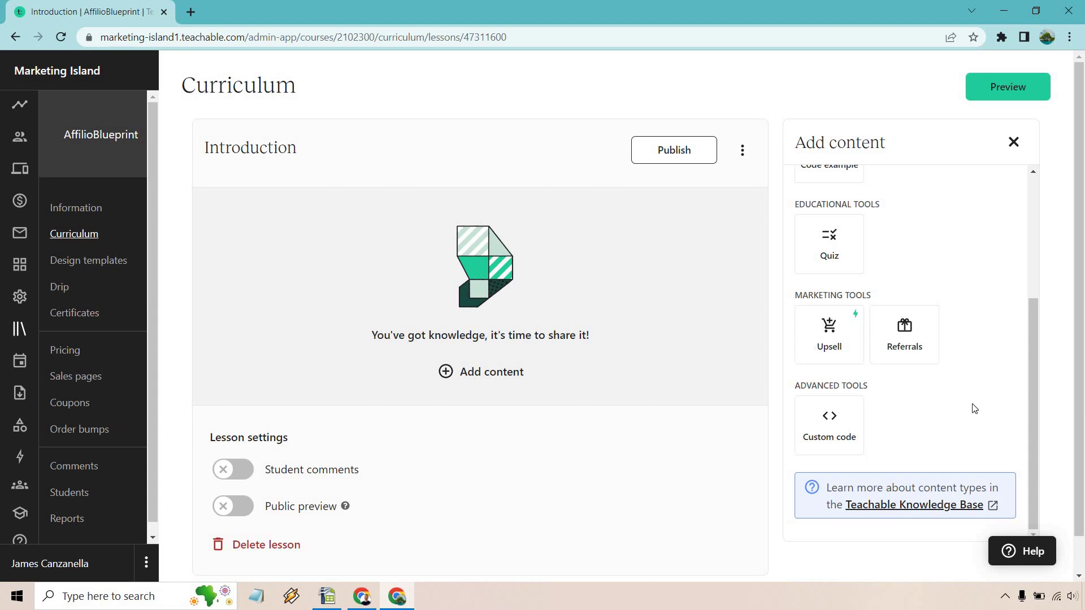
{"action": "scroll", "coordinate": [986, 407], "scroll_direction": "up", "scroll_amount": 4}
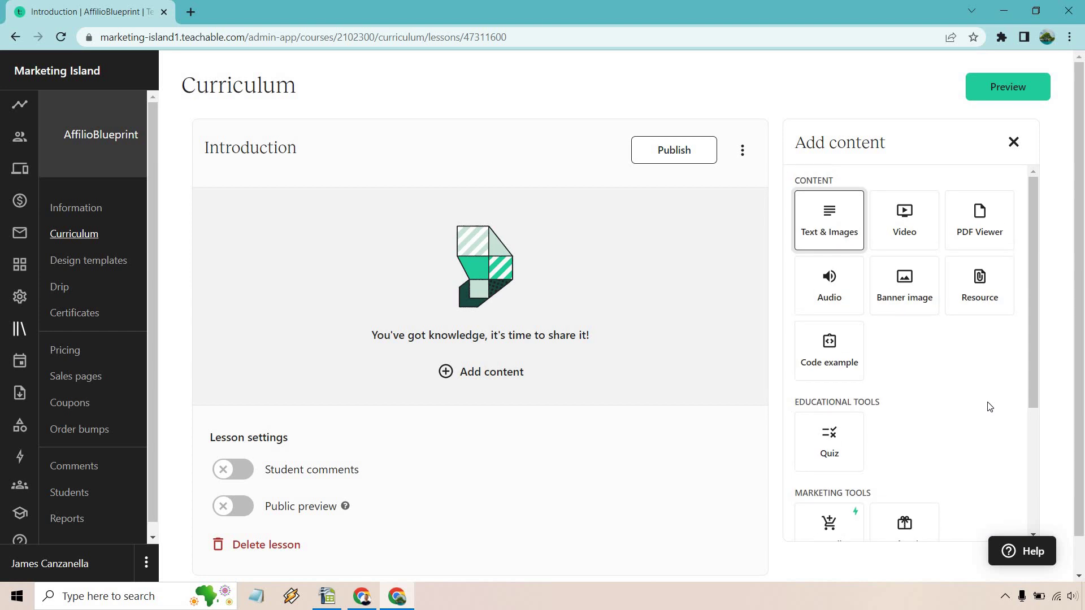
{"action": "left_click", "coordinate": [905, 222]}
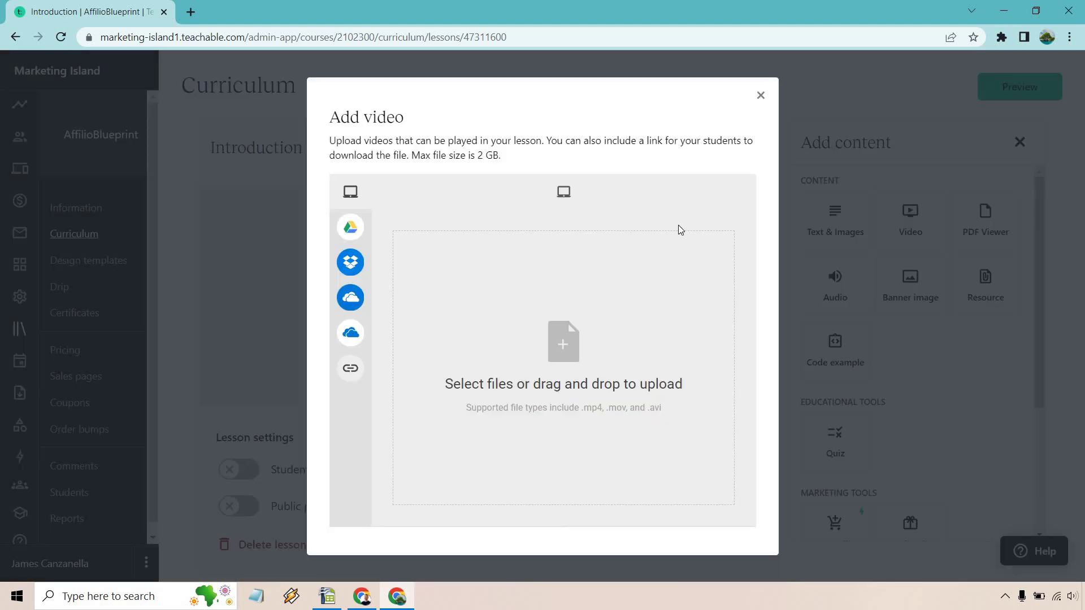
{"action": "left_click", "coordinate": [572, 340]}
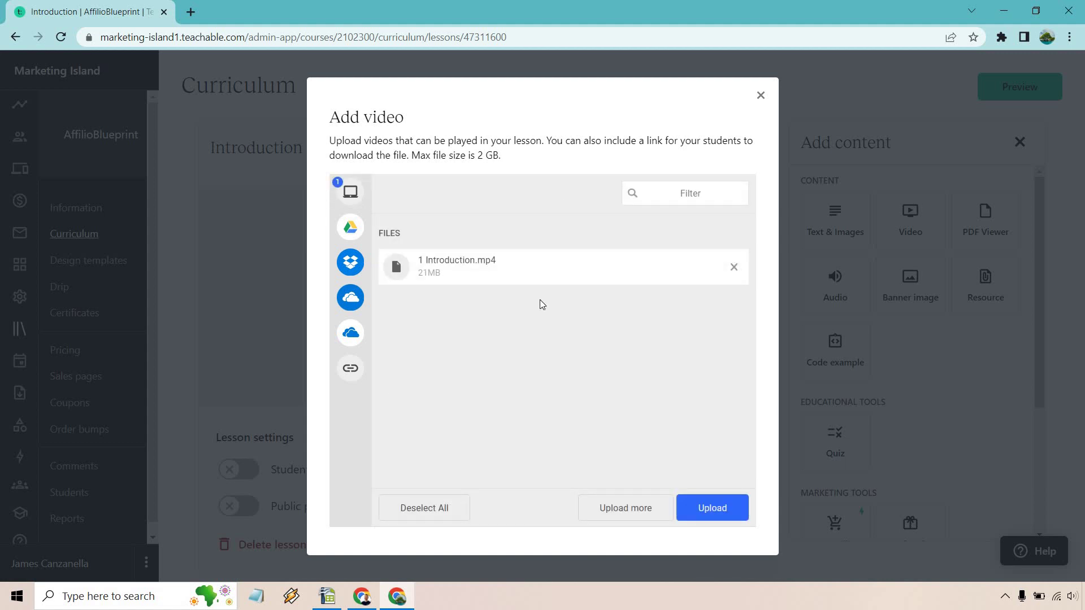
{"action": "mouse_move", "coordinate": [350, 228]}
- Upload 1 Introduction.mp4, then review its video settings and subtitle options without adding subtitles
{"action": "left_click", "coordinate": [720, 510]}
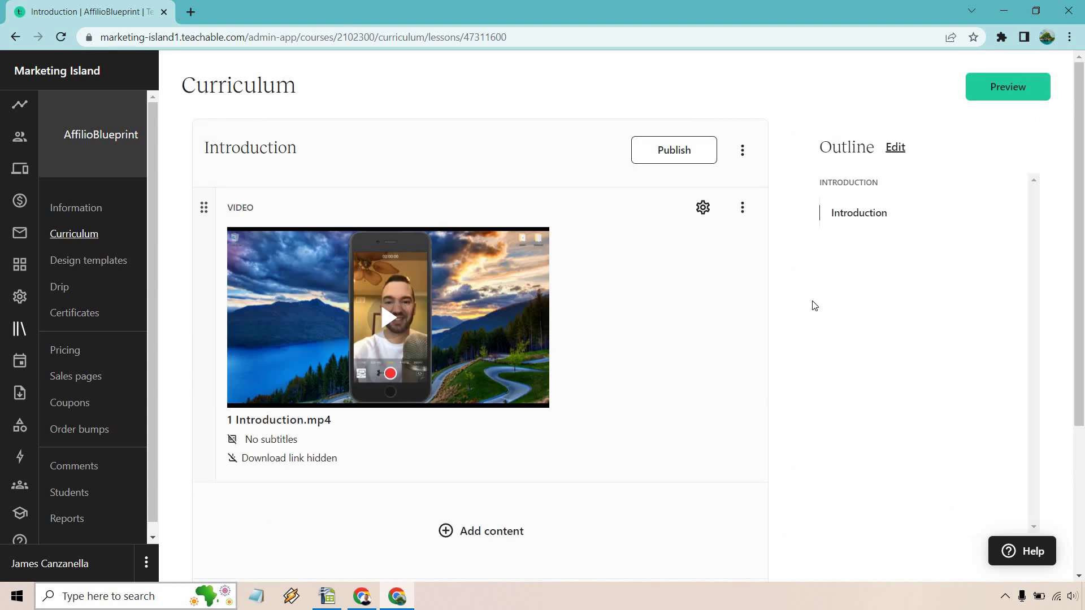
{"action": "left_click", "coordinate": [703, 208]}
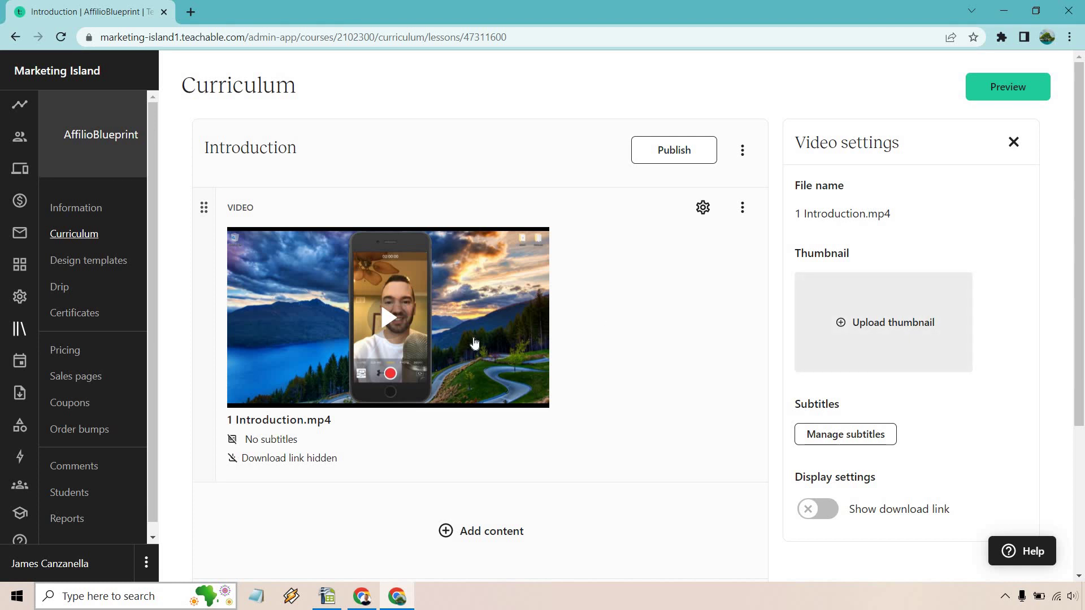
{"action": "left_click", "coordinate": [856, 434]}
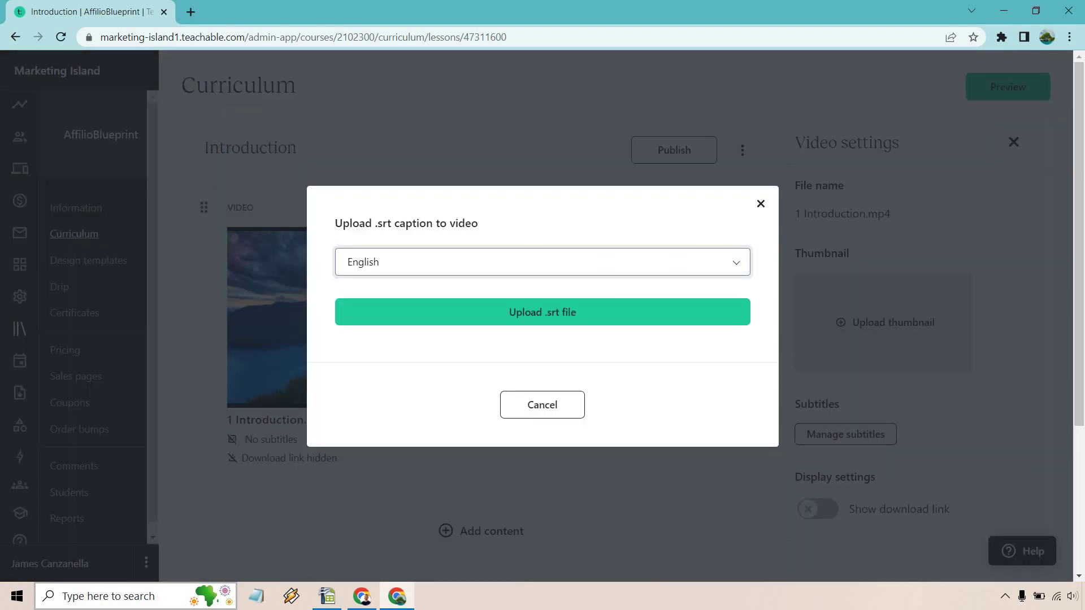
{"action": "left_click", "coordinate": [761, 203]}
{"action": "scroll", "coordinate": [931, 499], "scroll_direction": "down", "scroll_amount": 1}
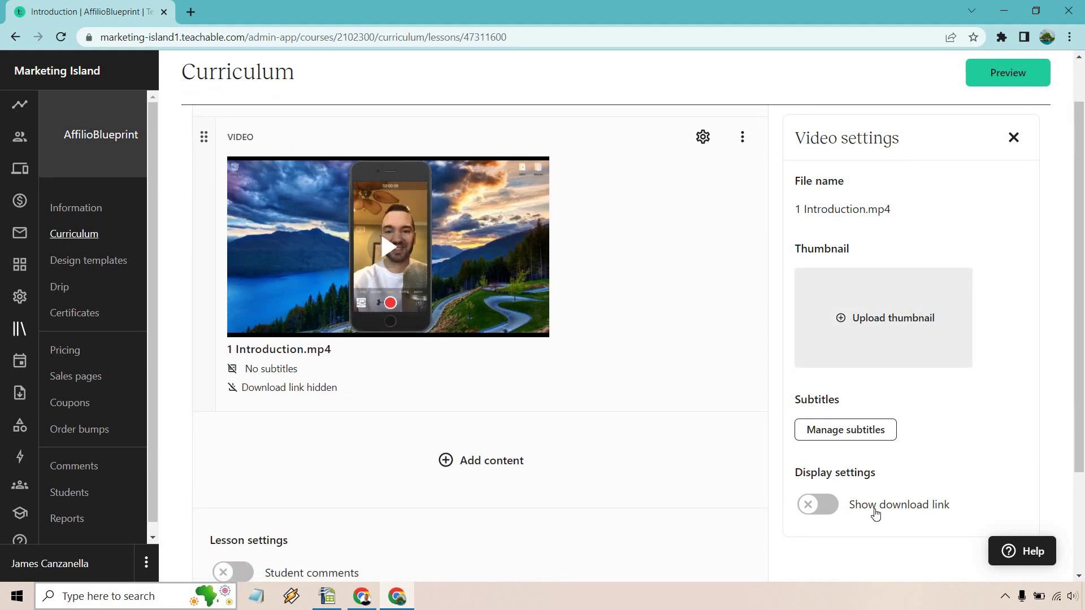
{"action": "scroll", "coordinate": [1002, 375], "scroll_direction": "up", "scroll_amount": 1}
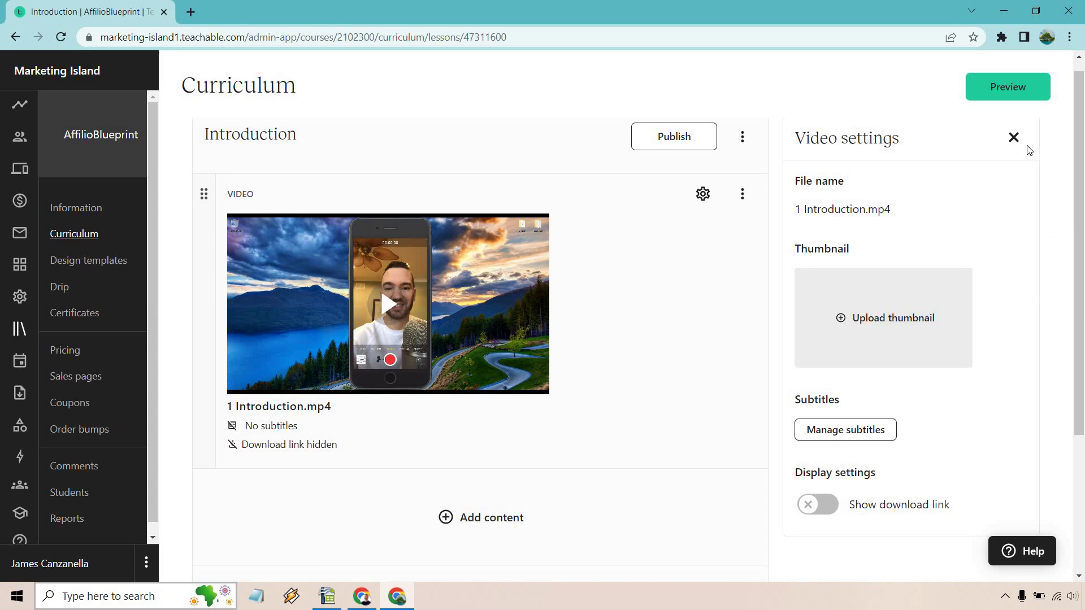
- Preview the Introduction lesson, play and pause its video, then close the preview
{"action": "left_click", "coordinate": [1014, 139]}
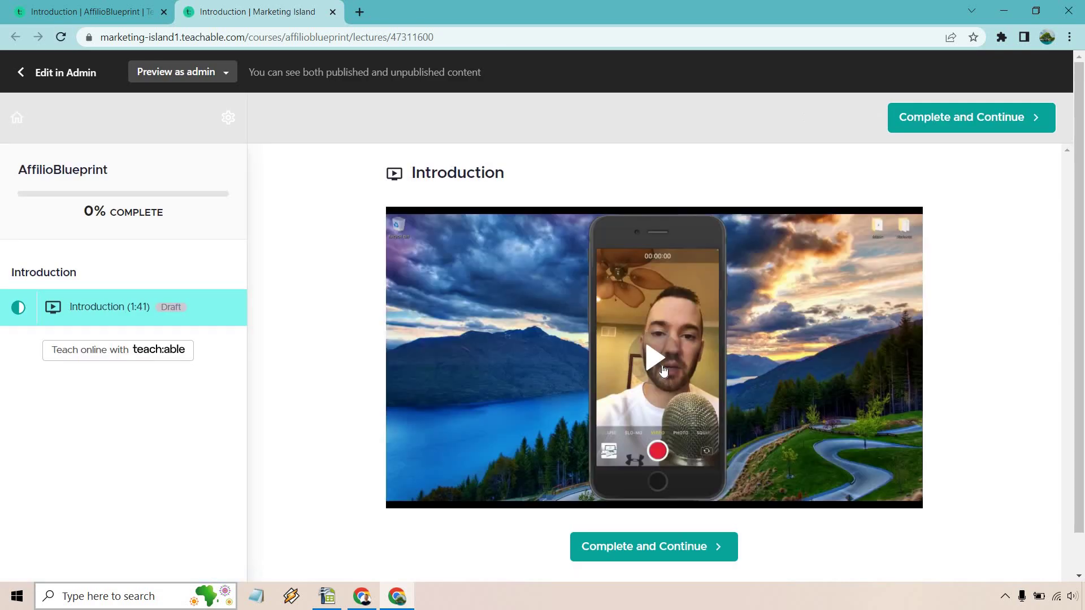
{"action": "left_click", "coordinate": [658, 361]}
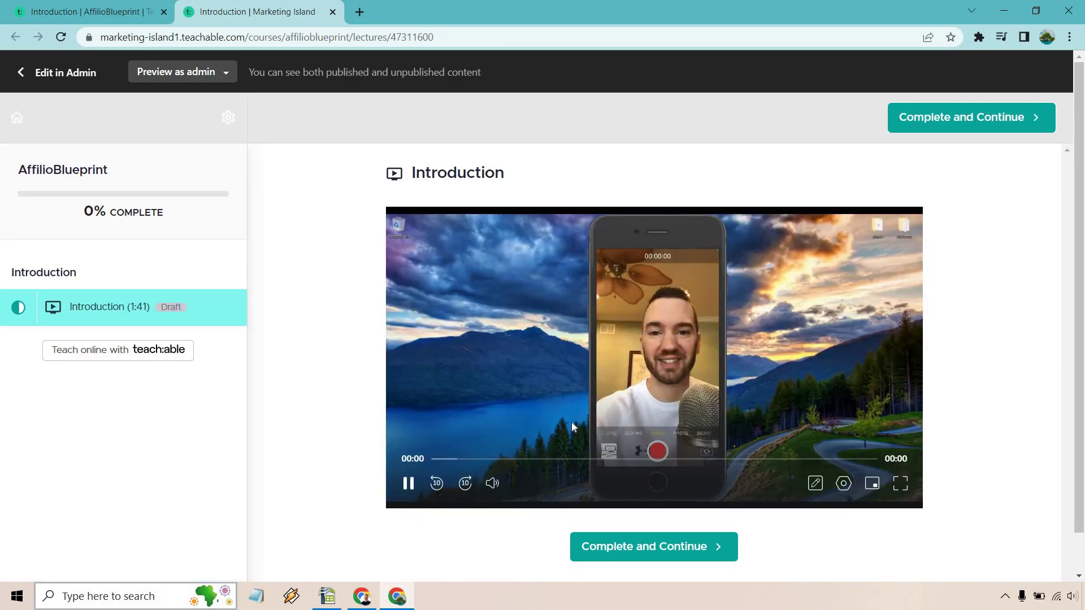
{"action": "left_click", "coordinate": [407, 483]}
{"action": "scroll", "coordinate": [600, 308], "scroll_direction": "down", "scroll_amount": 1}
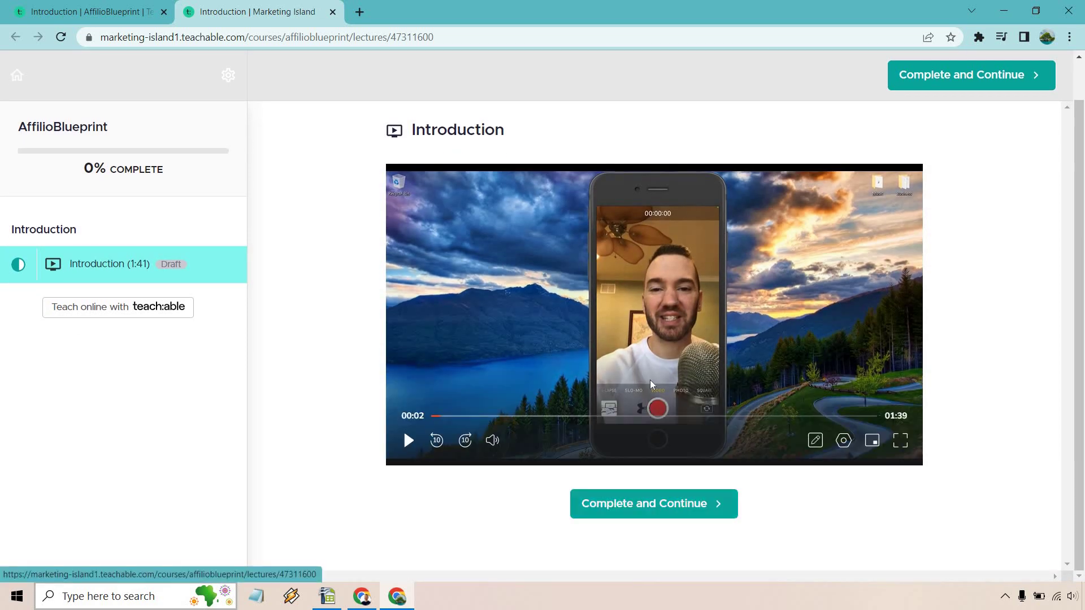
{"action": "scroll", "coordinate": [651, 380], "scroll_direction": "up", "scroll_amount": 1}
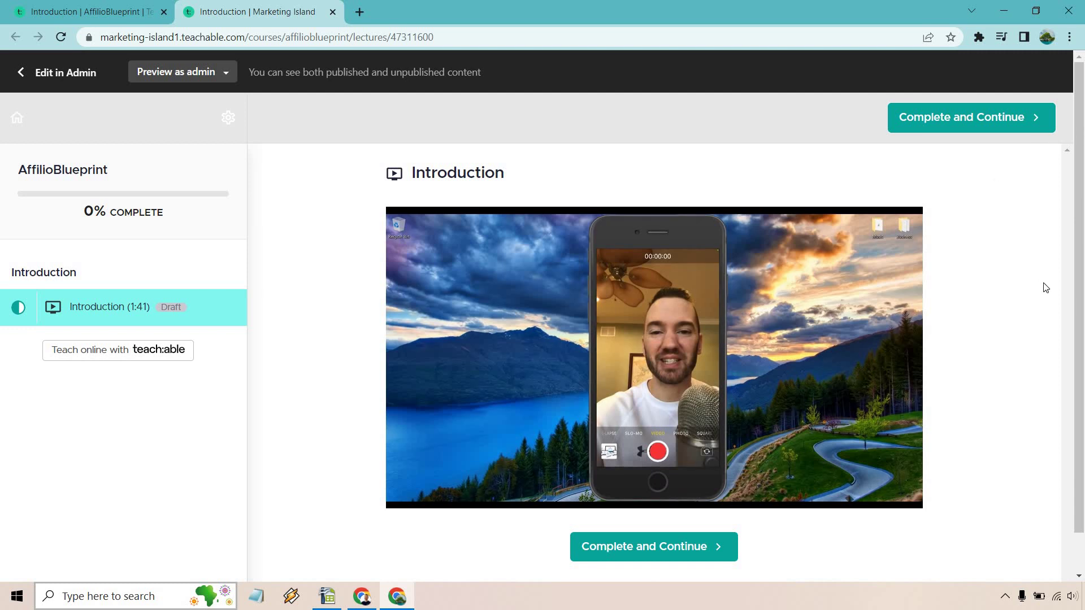
{"action": "left_click", "coordinate": [332, 12]}
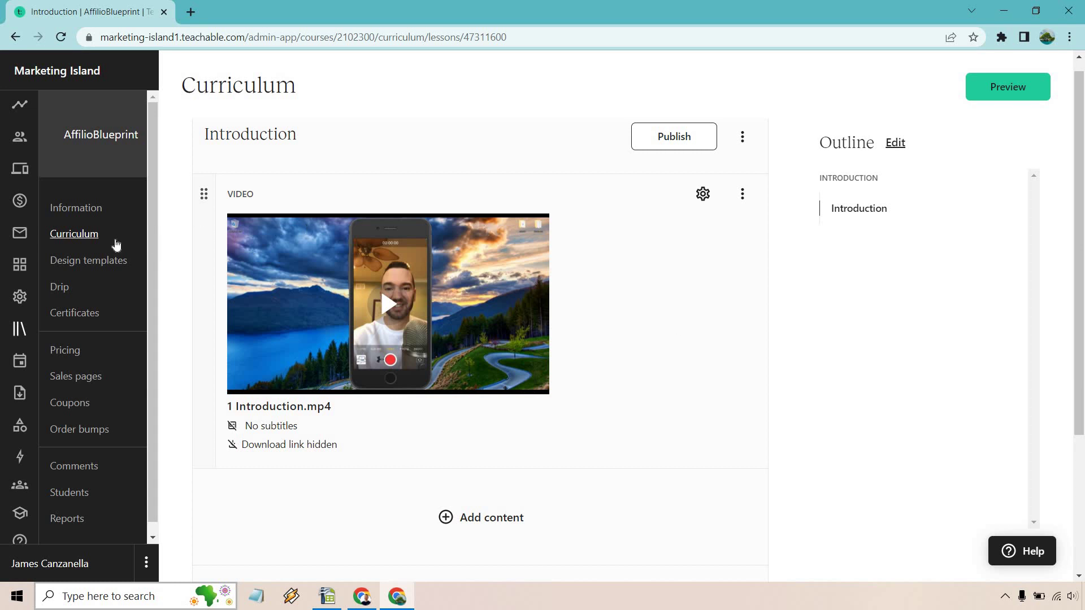
- Add a second section named 'The AffilioBlueprint Explained'
{"action": "left_click", "coordinate": [95, 237]}
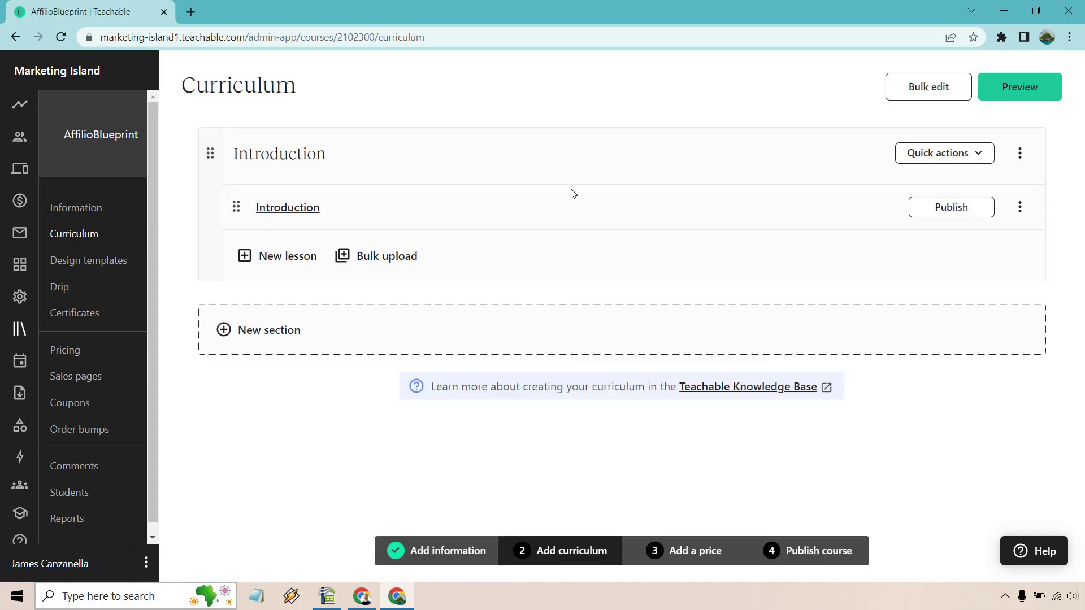
{"action": "left_click", "coordinate": [291, 332]}
{"action": "key", "text": "BackSpace"}
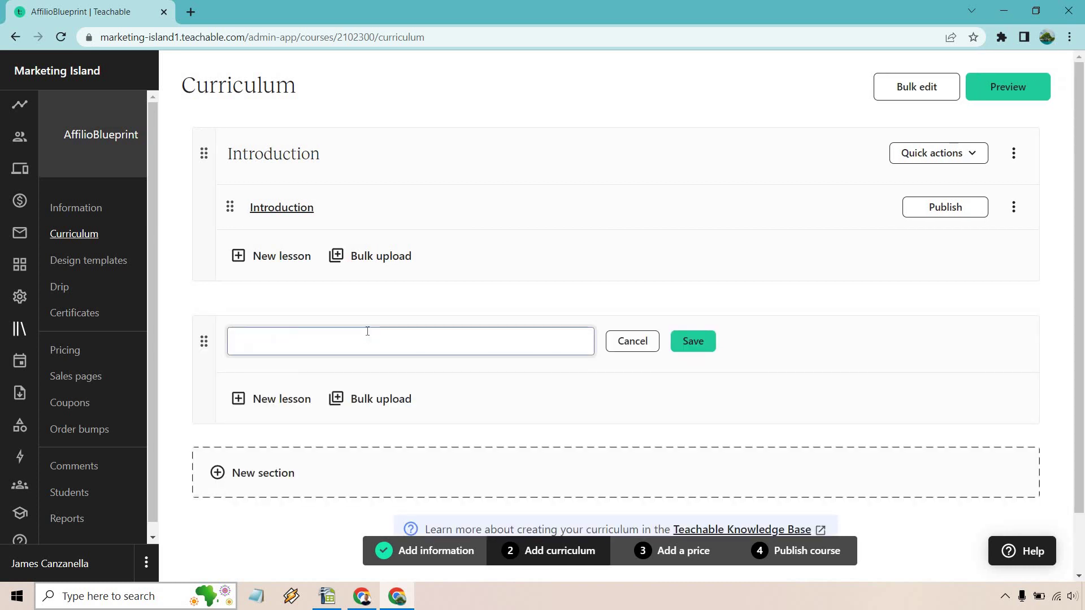
{"action": "type", "text": "The"}
{"action": "key", "text": "Down"}
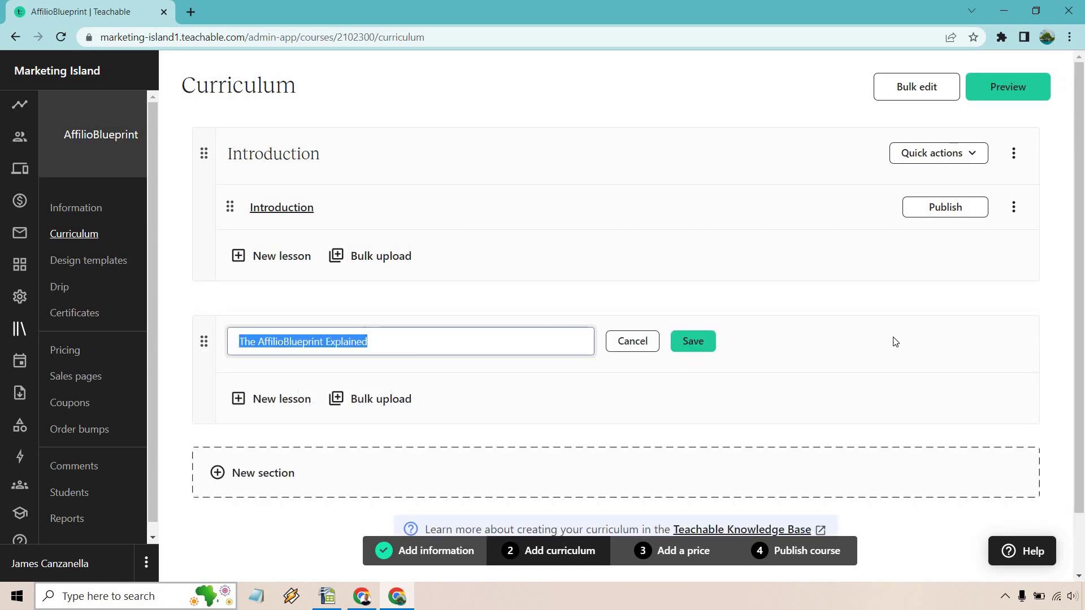
{"action": "key", "text": "Return"}
{"action": "left_click", "coordinate": [702, 341]}
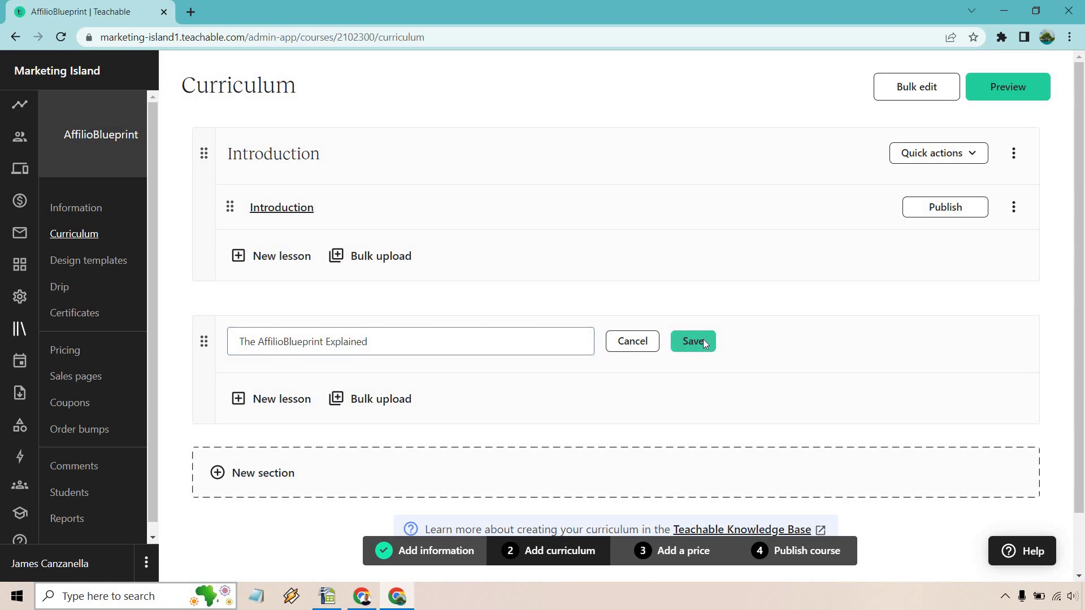
- Add Lesson 1 to that section and start uploading 2 The Power Of Affiliate Marketing.mp4
{"action": "left_click", "coordinate": [276, 398]}
{"action": "key", "text": "BackSpace"}
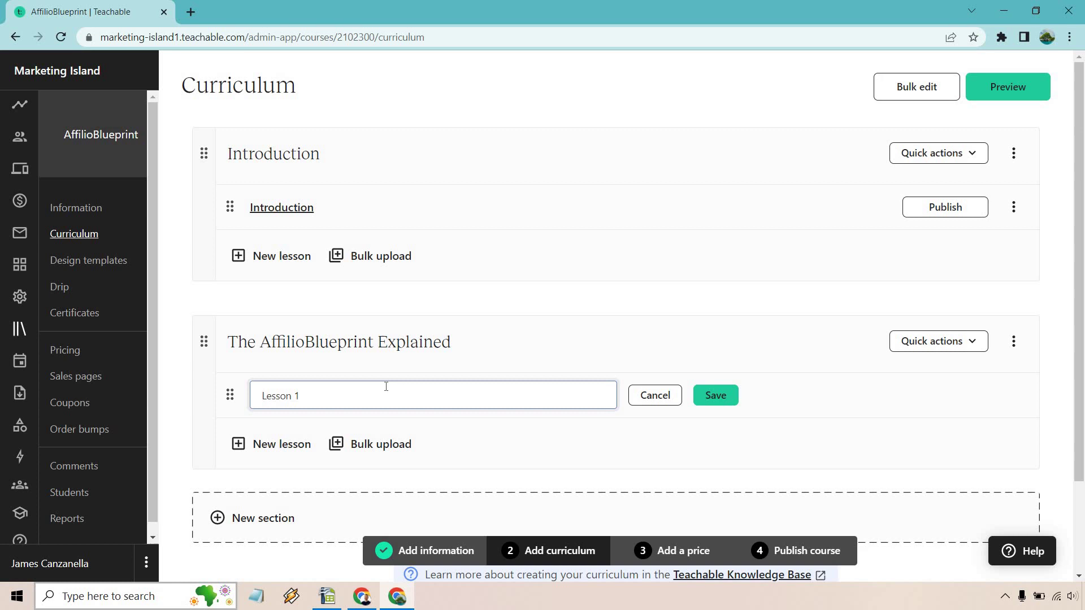
{"action": "left_click", "coordinate": [717, 395]}
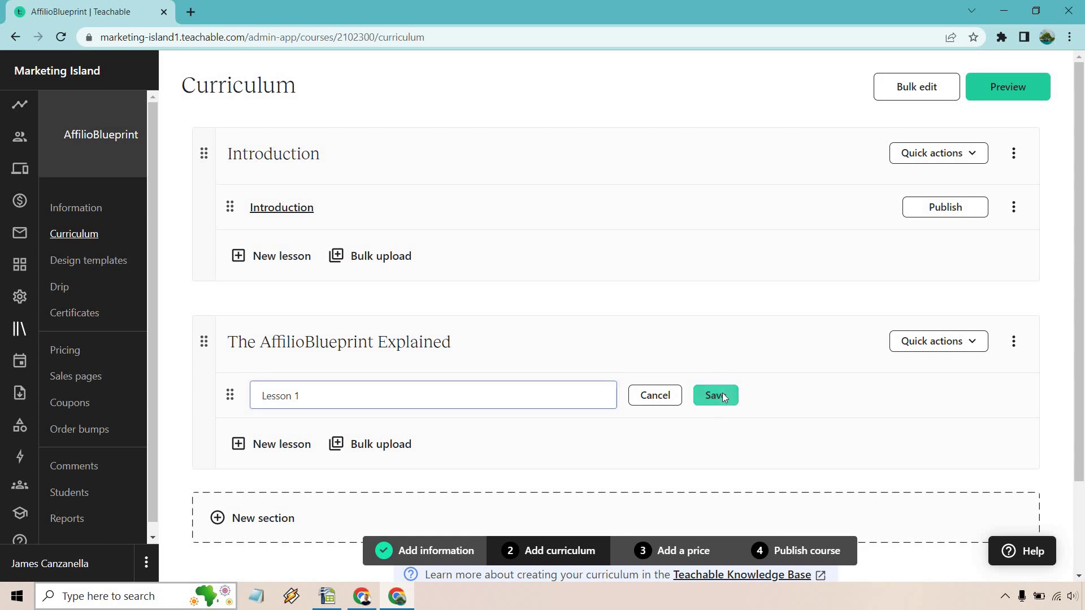
{"action": "left_click", "coordinate": [272, 397]}
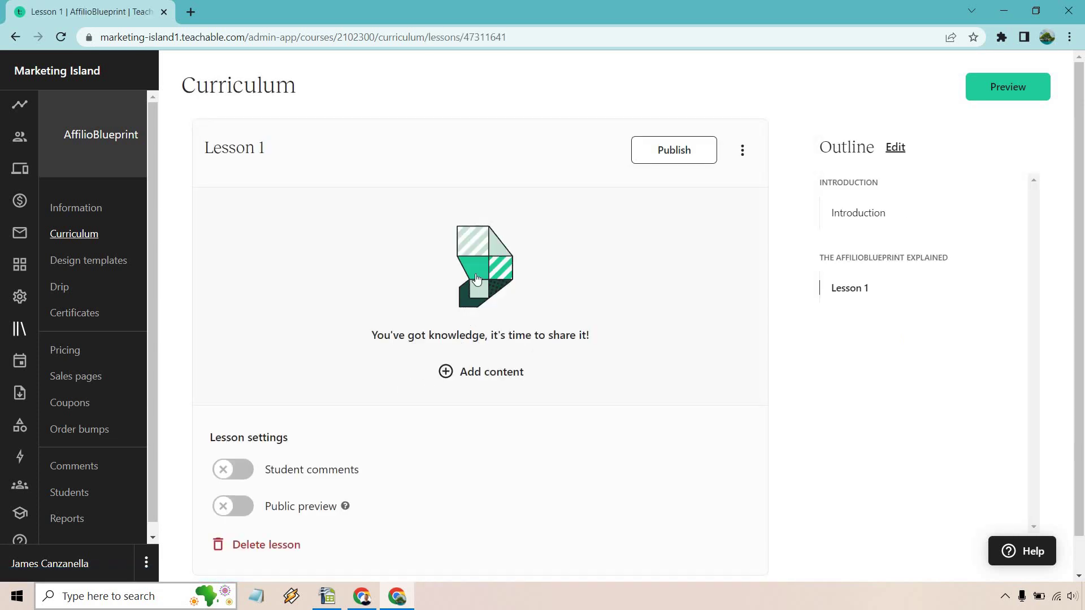
{"action": "left_click", "coordinate": [481, 371]}
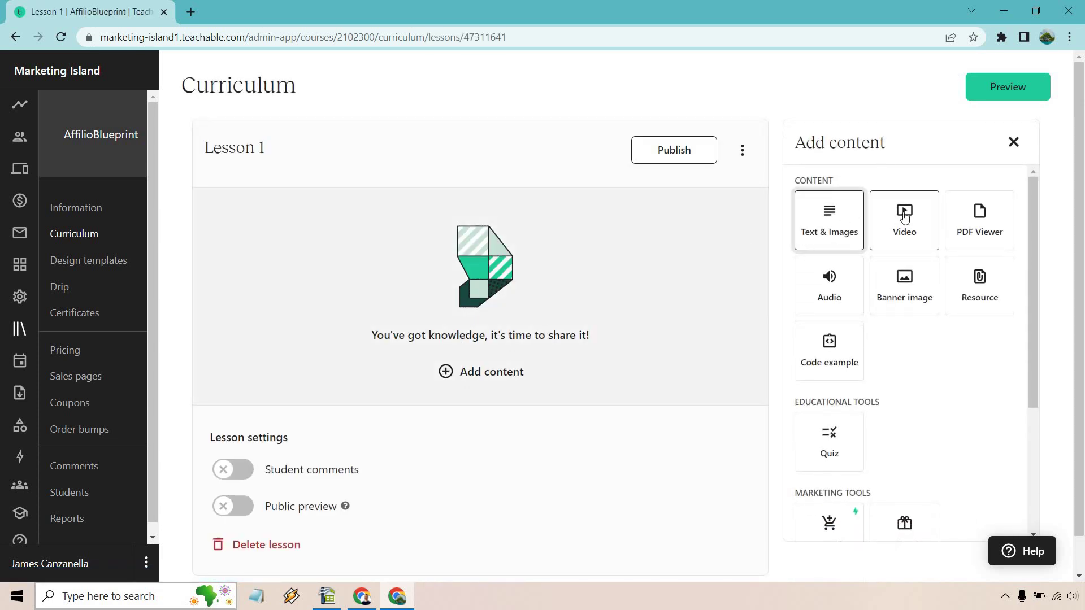
{"action": "left_click", "coordinate": [884, 236]}
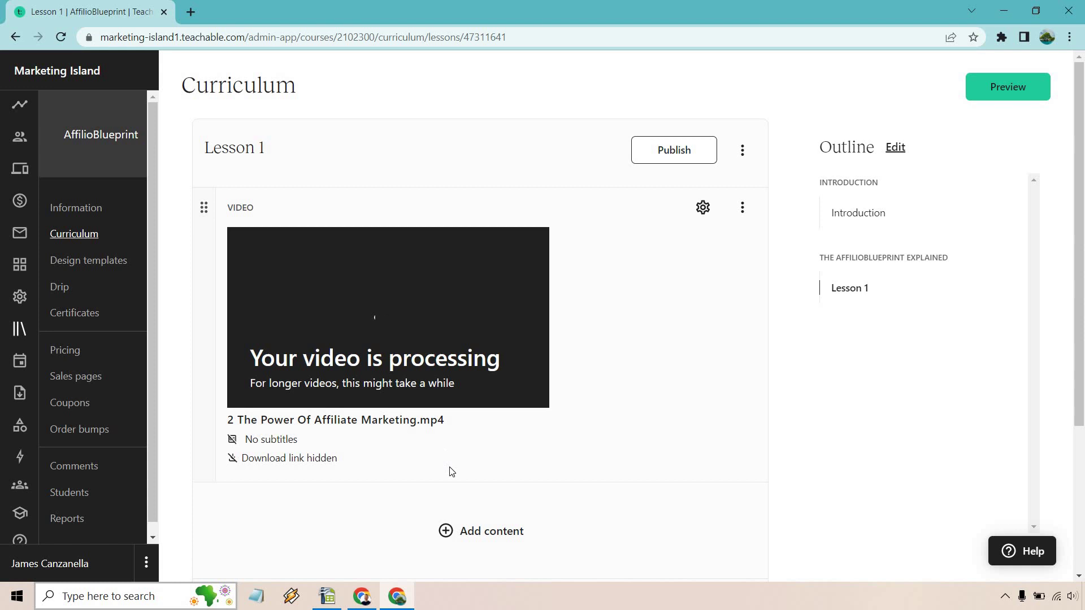
- Rename Lesson 1 to 'The Power Of Affiliate Marketing' and check the lesson
{"action": "left_click", "coordinate": [86, 234]}
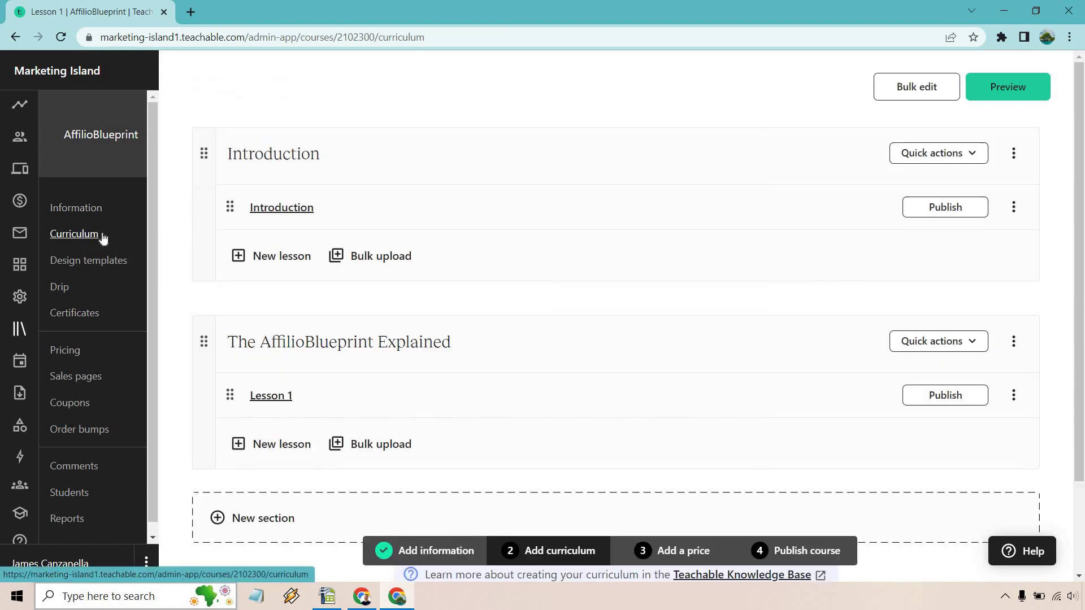
{"action": "left_click", "coordinate": [1015, 395]}
{"action": "left_click", "coordinate": [943, 451]}
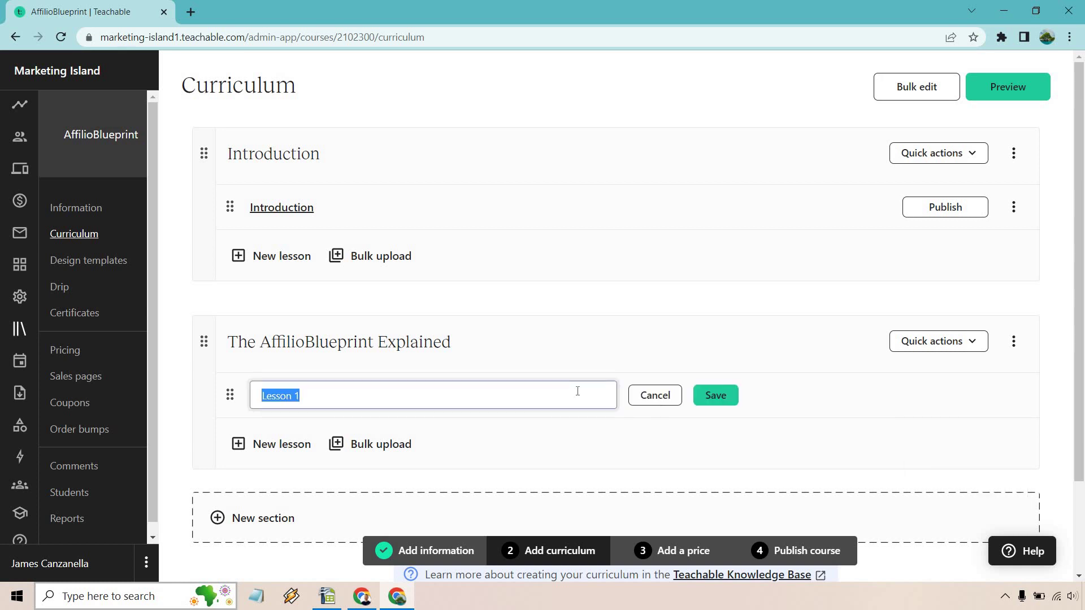
{"action": "type", "text": "The Power Of Affiliate Ma"}
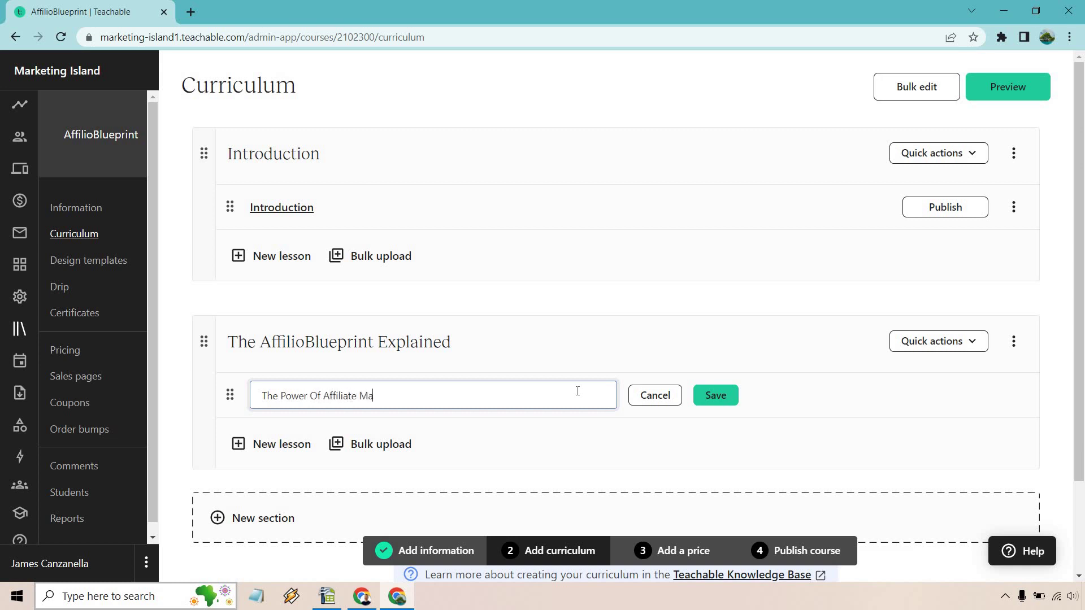
{"action": "type", "text": "rketing"}
{"action": "left_click", "coordinate": [715, 395]}
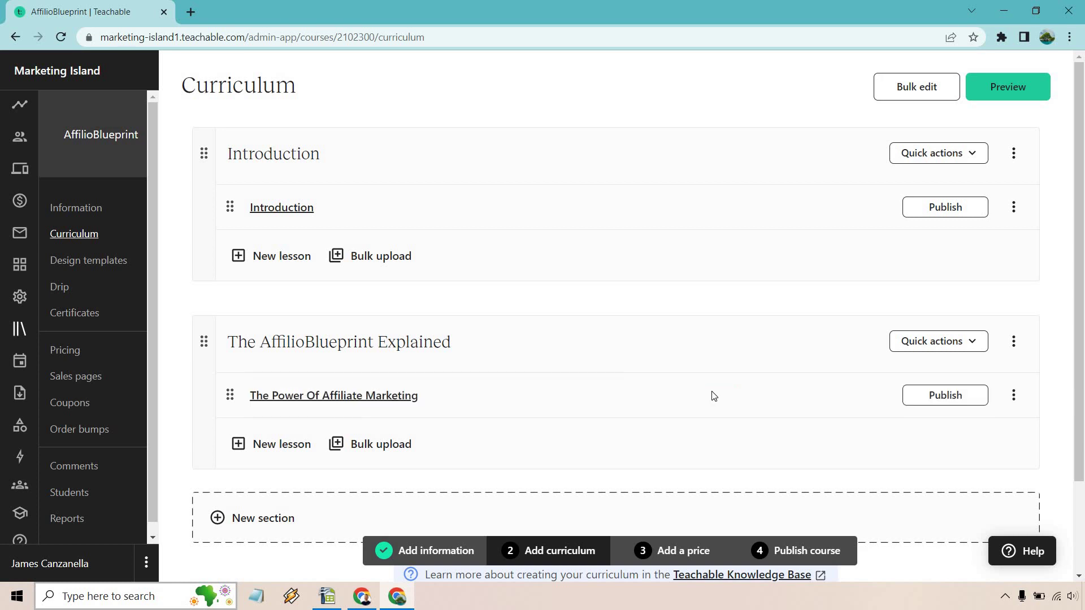
{"action": "left_click", "coordinate": [358, 395]}
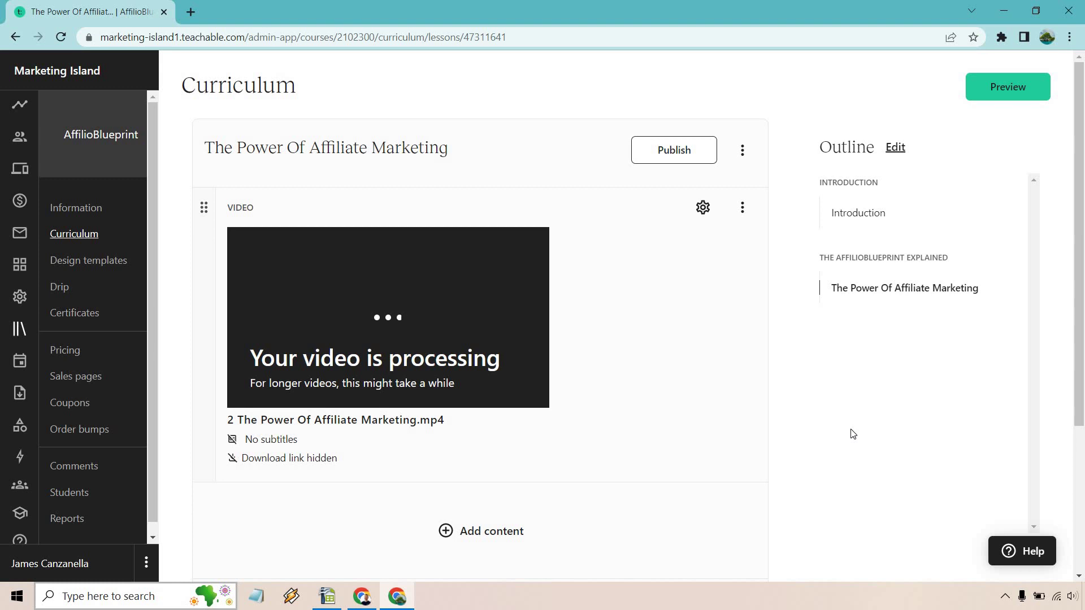
{"action": "key", "text": "alt+Left"}
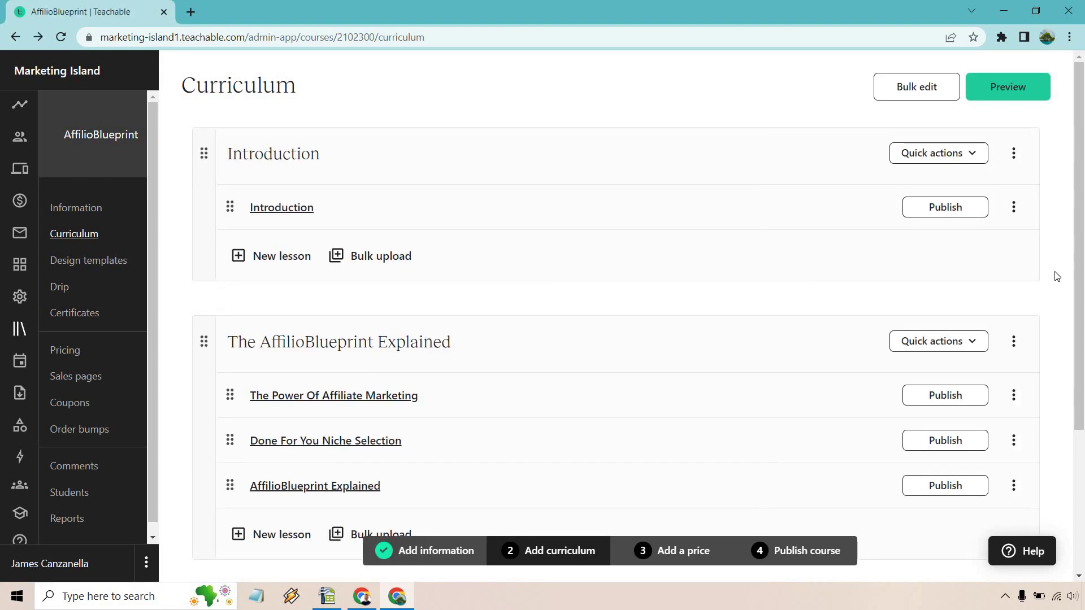
- Add a Text & Images block reading 'Here is where you can add some text' to AffilioBlueprint Explained
{"action": "scroll", "coordinate": [1054, 274], "scroll_direction": "down", "scroll_amount": 1}
{"action": "scroll", "coordinate": [1055, 274], "scroll_direction": "up", "scroll_amount": 1}
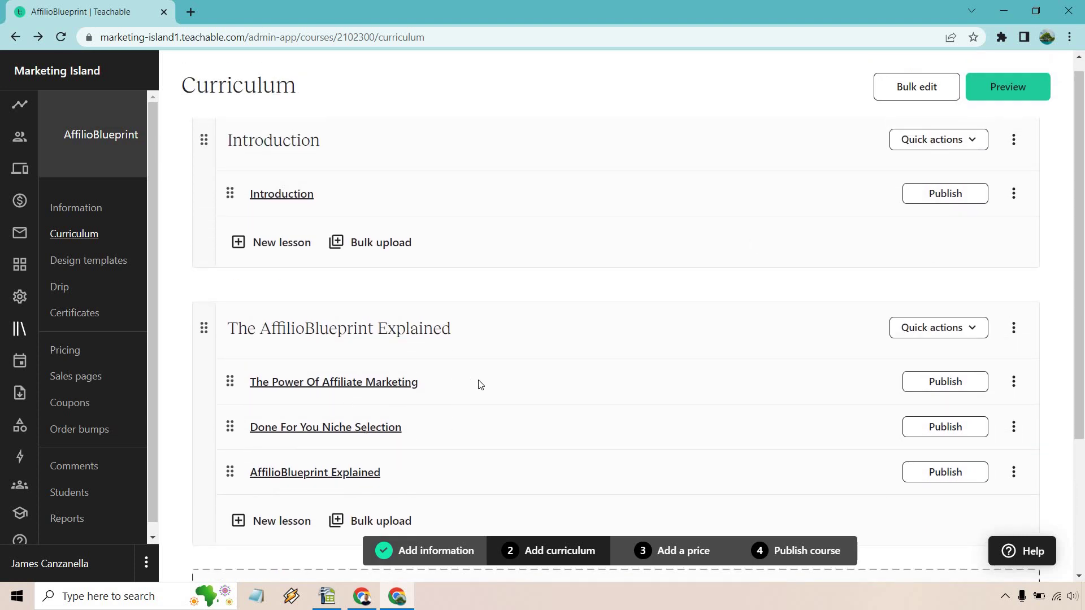
{"action": "left_click", "coordinate": [335, 474]}
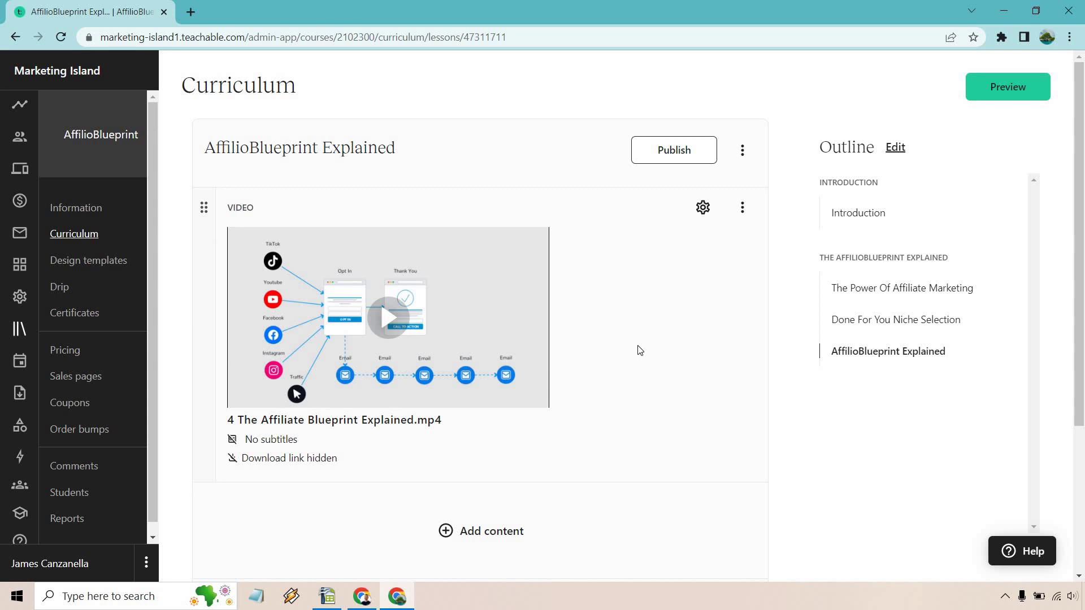
{"action": "left_click", "coordinate": [493, 532]}
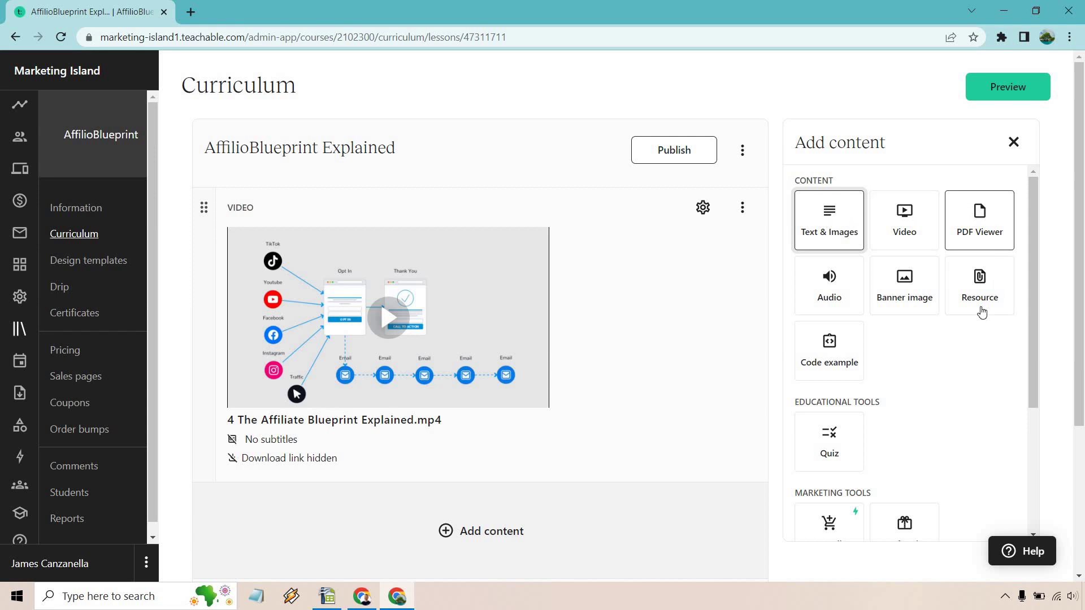
{"action": "left_click", "coordinate": [827, 218]}
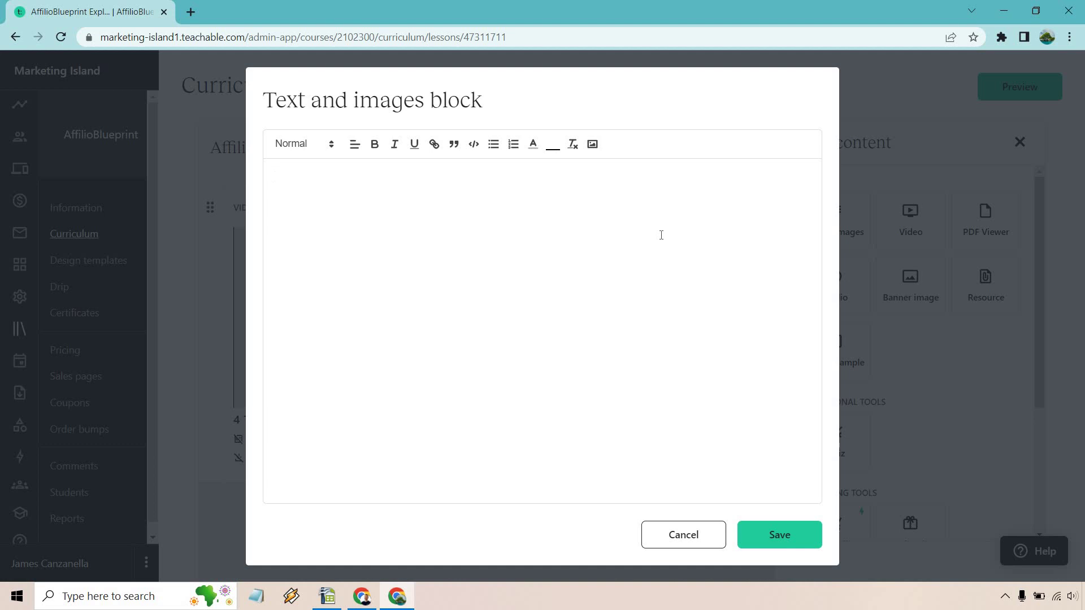
{"action": "type", "text": "Here is where you can add some t"}
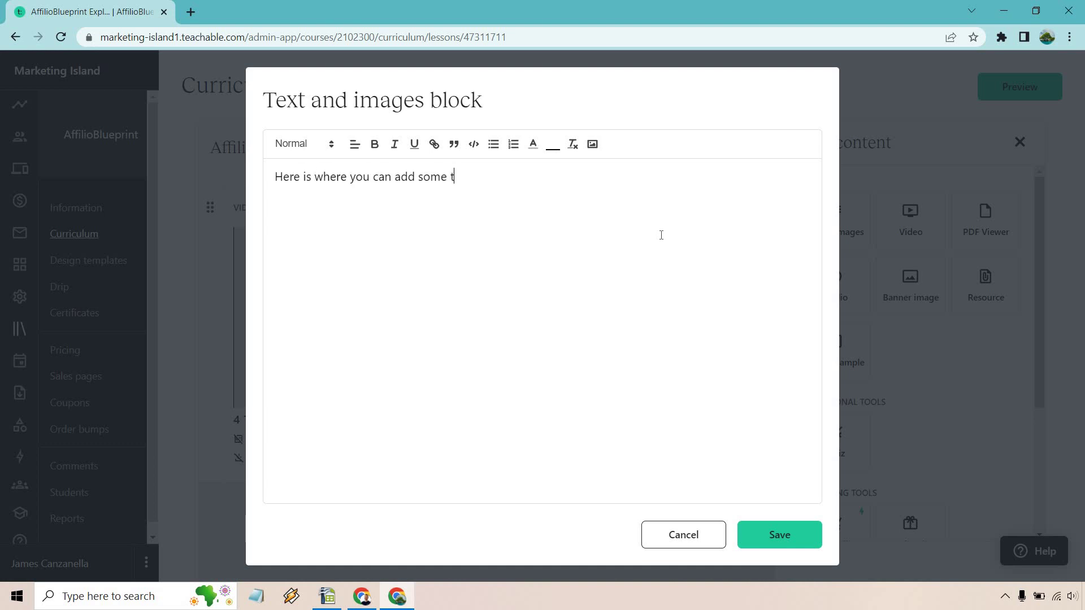
{"action": "type", "text": "ext."}
{"action": "left_click", "coordinate": [780, 535]}
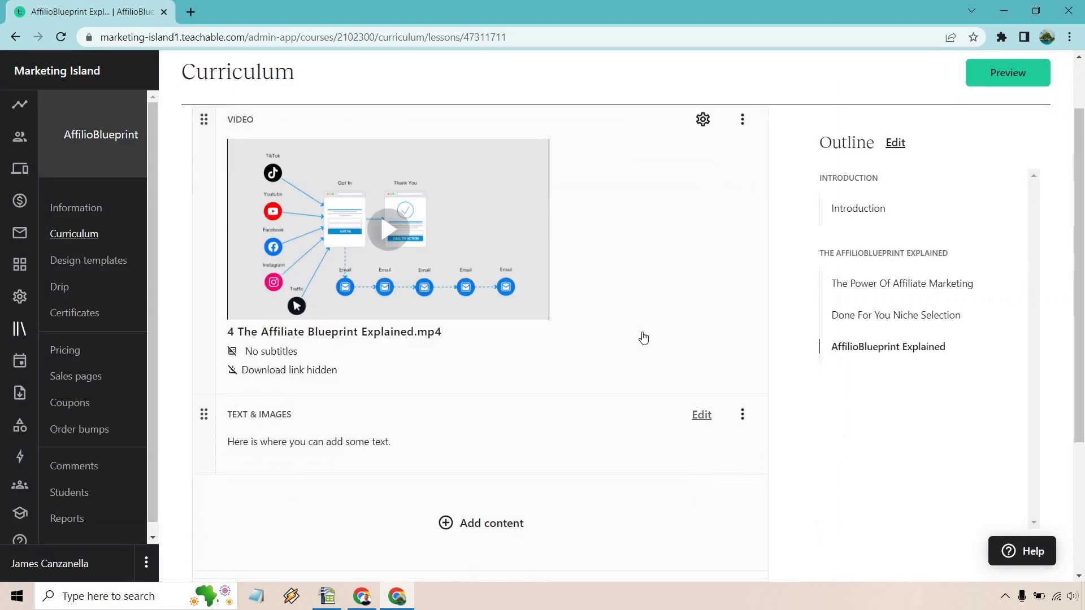
{"action": "scroll", "coordinate": [641, 336], "scroll_direction": "down", "scroll_amount": 3}
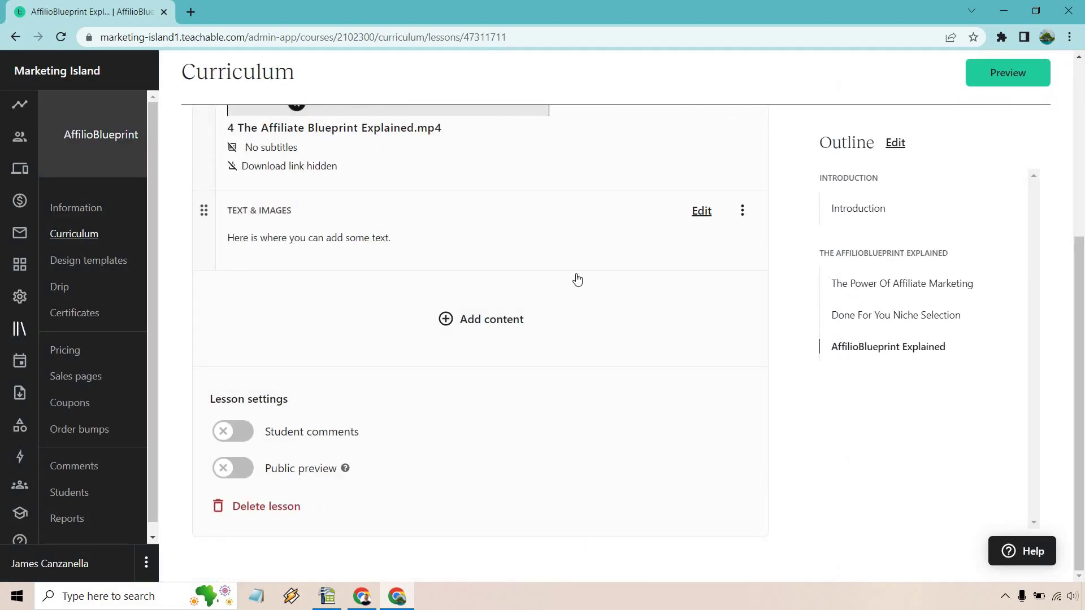
- Upload AffilioBlueprint Explained.pdf as a PDF Viewer block and check it in preview
{"action": "left_click", "coordinate": [516, 331]}
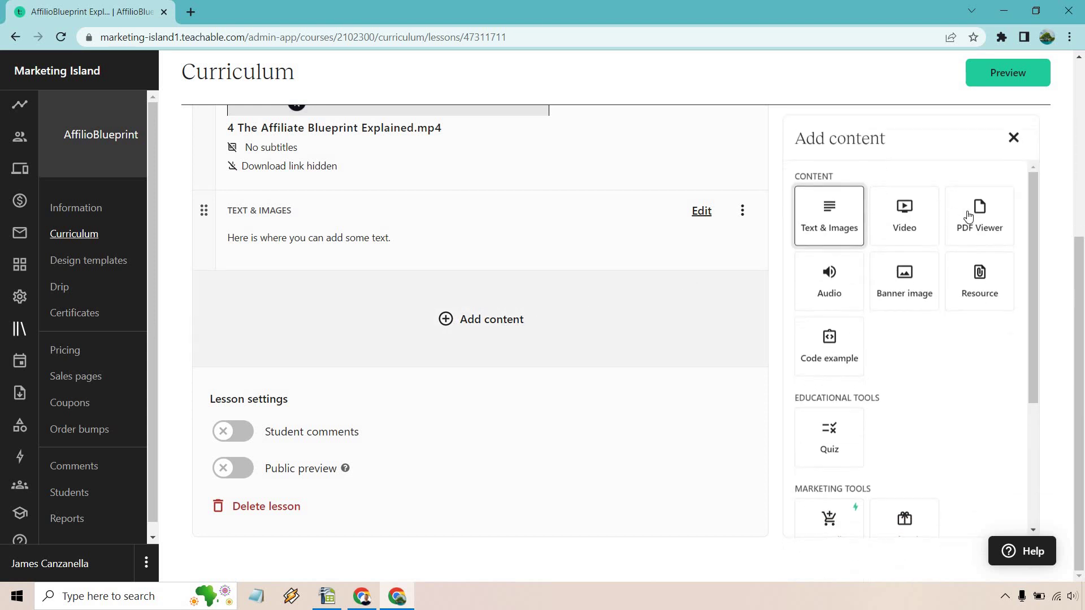
{"action": "left_click", "coordinate": [984, 213]}
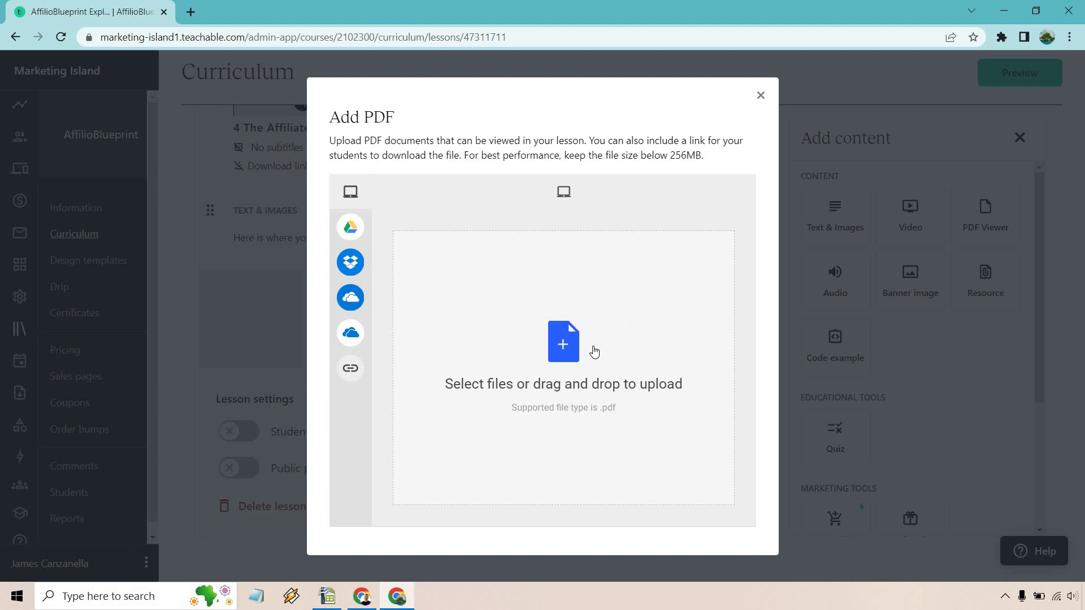
{"action": "left_click", "coordinate": [574, 341]}
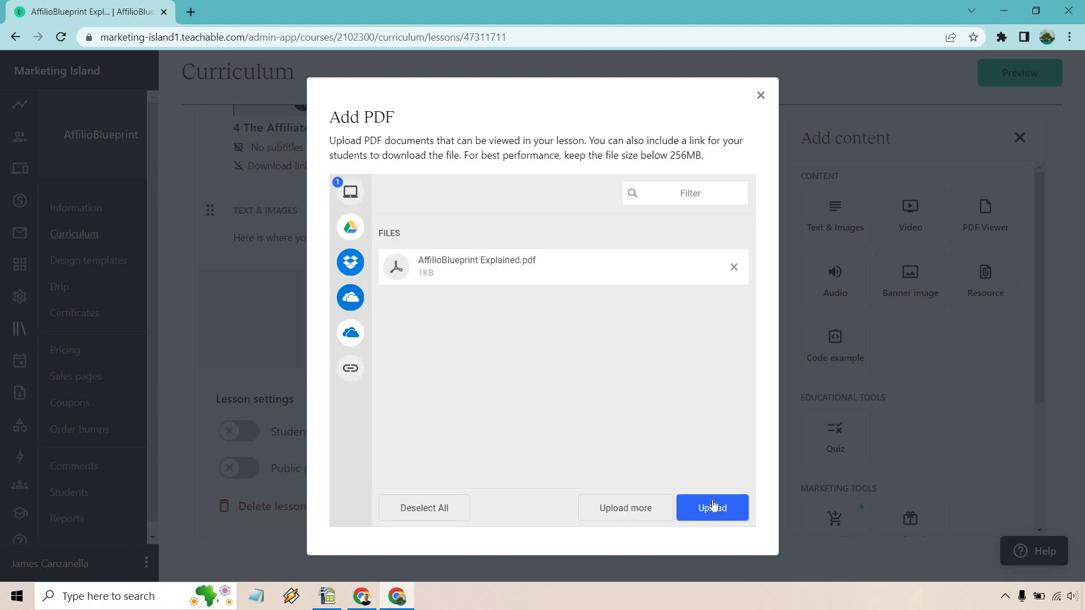
{"action": "left_click", "coordinate": [713, 507]}
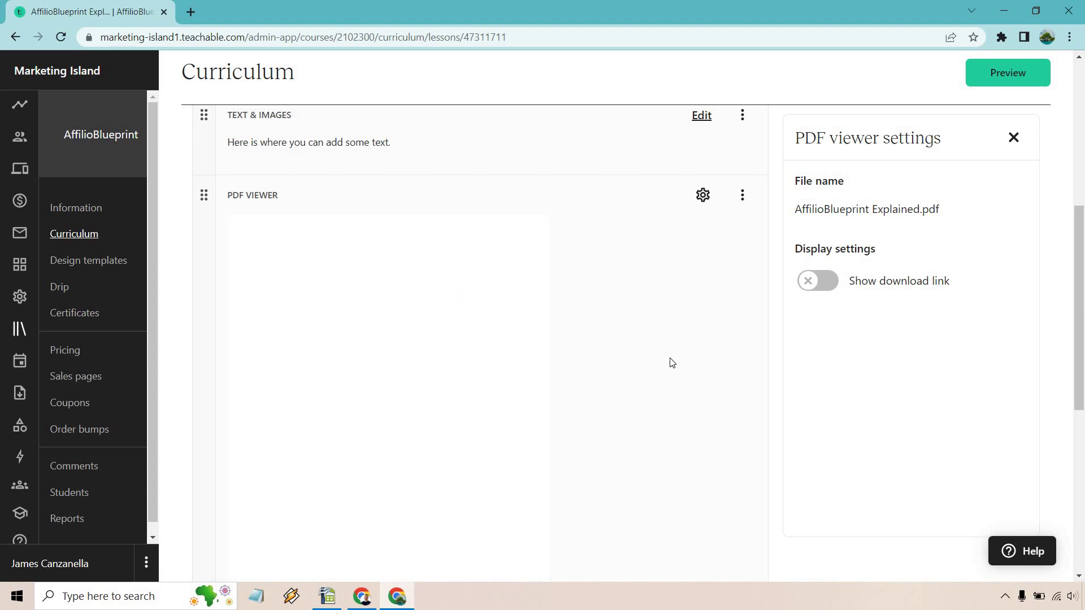
{"action": "scroll", "coordinate": [644, 370], "scroll_direction": "up", "scroll_amount": 4}
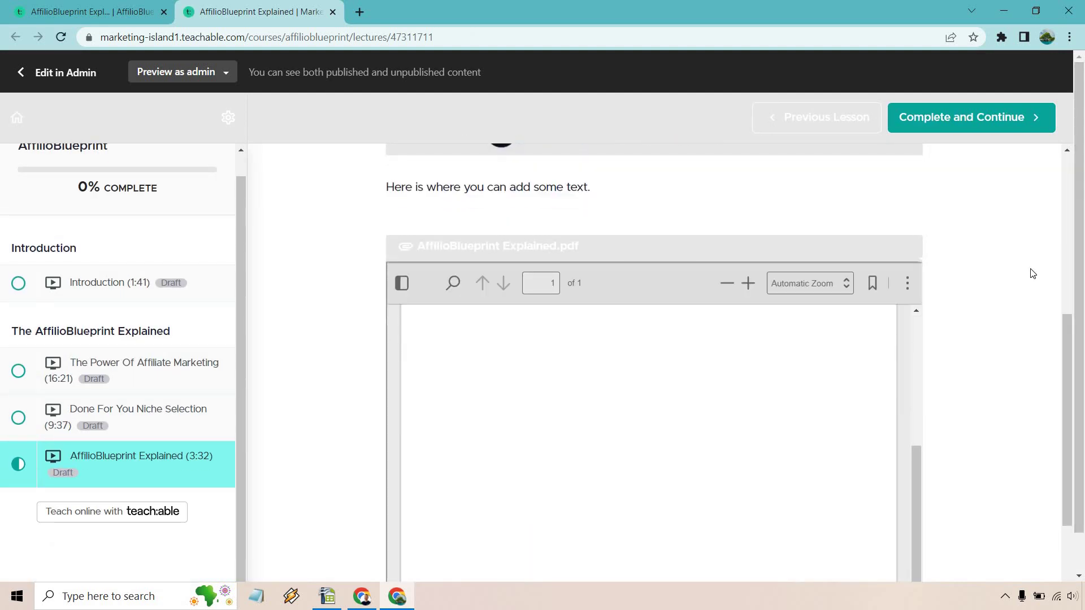
{"action": "scroll", "coordinate": [720, 308], "scroll_direction": "down", "scroll_amount": 5}
{"action": "scroll", "coordinate": [728, 301], "scroll_direction": "up", "scroll_amount": 3}
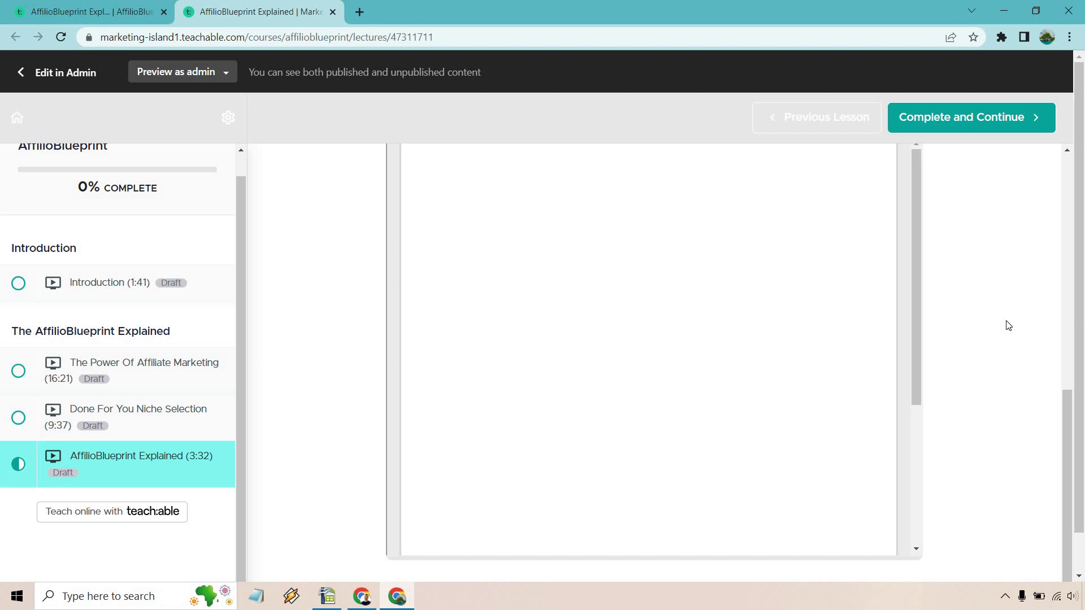
{"action": "scroll", "coordinate": [1000, 328], "scroll_direction": "up", "scroll_amount": 3}
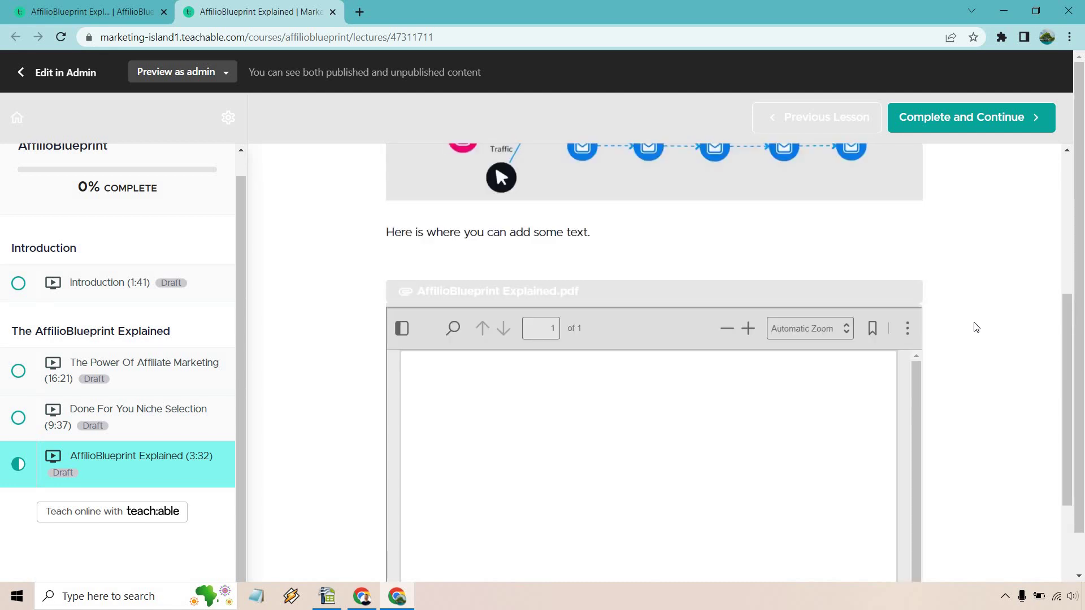
{"action": "left_click", "coordinate": [333, 12]}
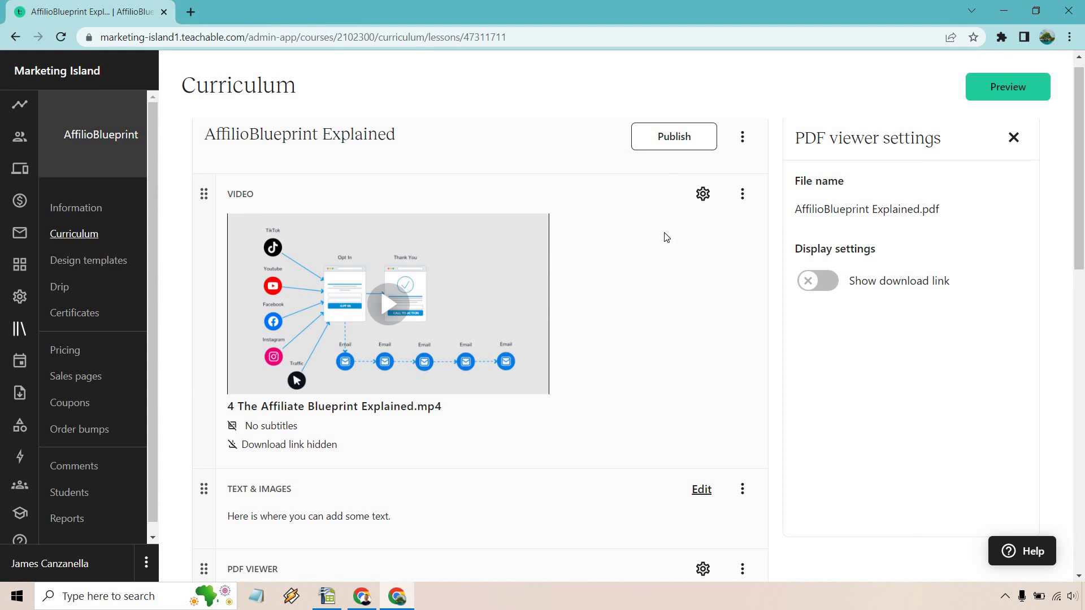
- Publish all lessons in the Introduction and The AffilioBlueprint Explained sections, then reload the Curriculum page
{"action": "left_click", "coordinate": [81, 235]}
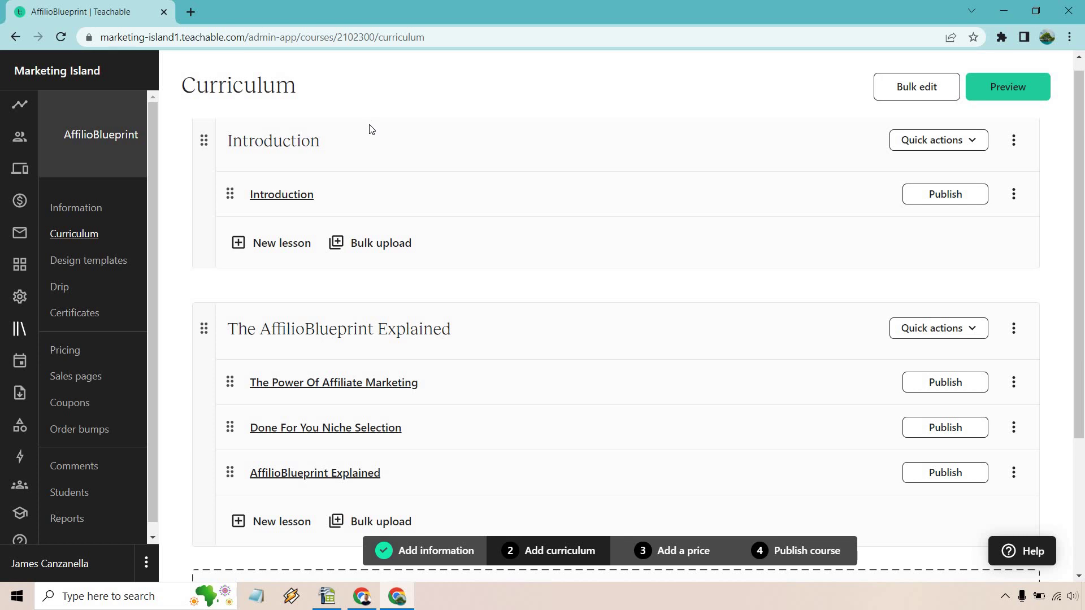
{"action": "mouse_move", "coordinate": [570, 286]}
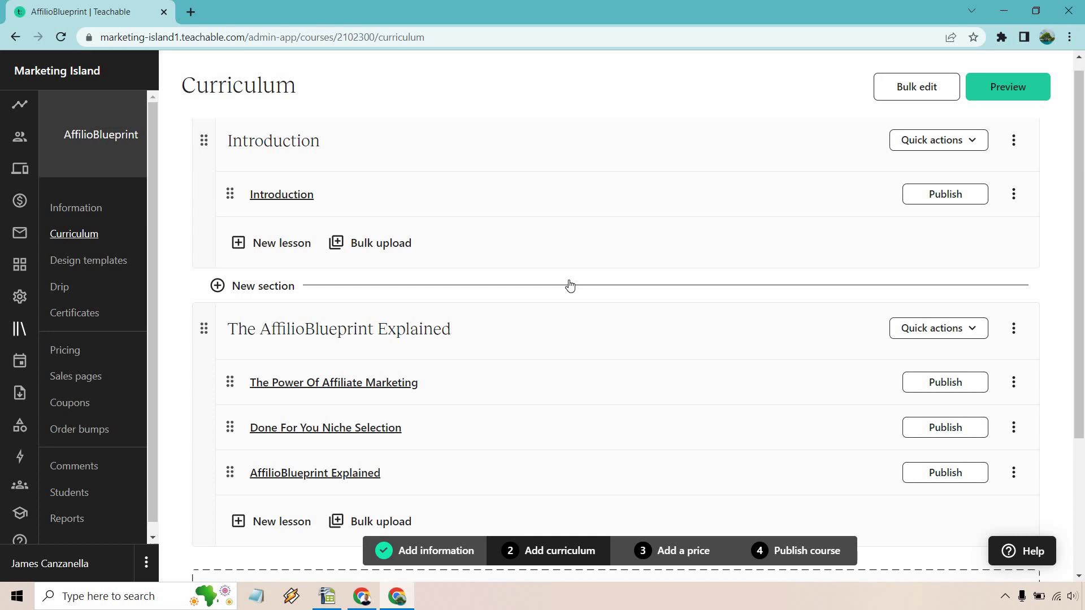
{"action": "left_click", "coordinate": [954, 145]}
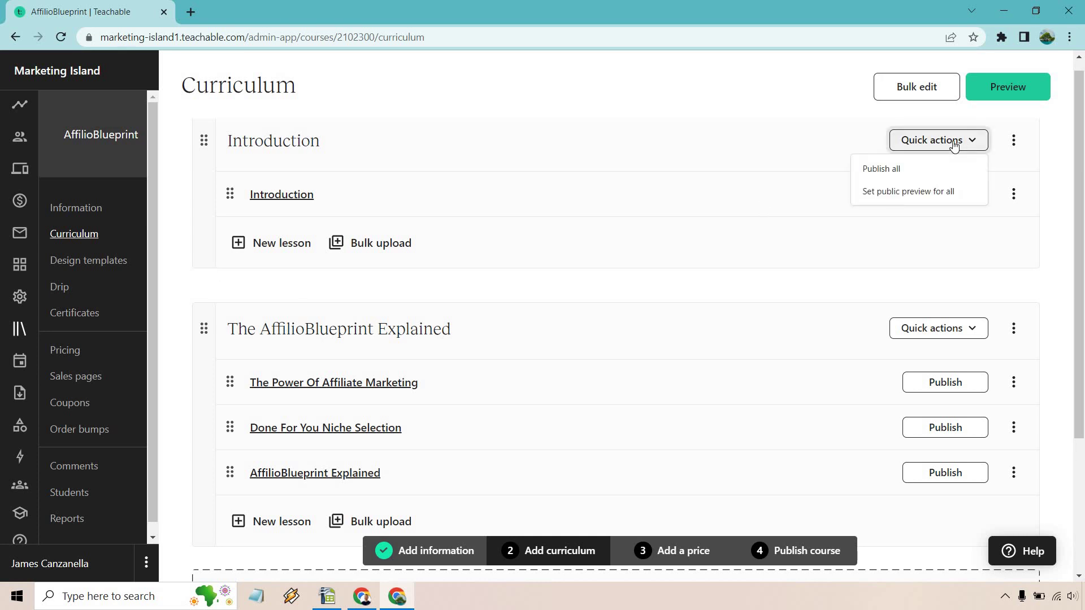
{"action": "left_click", "coordinate": [921, 169]}
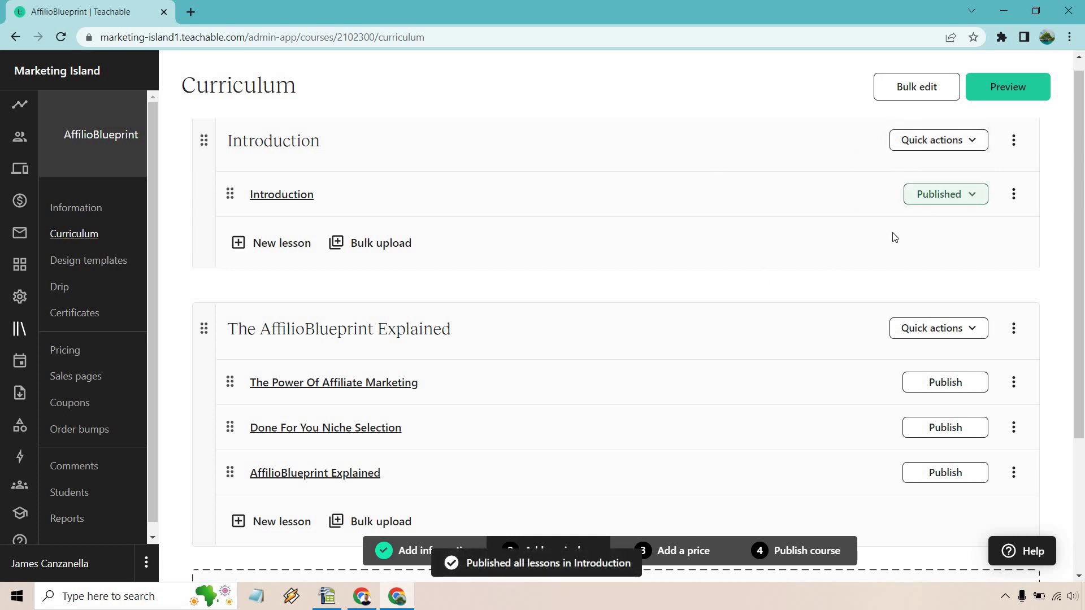
{"action": "left_click", "coordinate": [942, 339]}
{"action": "left_click", "coordinate": [927, 358]}
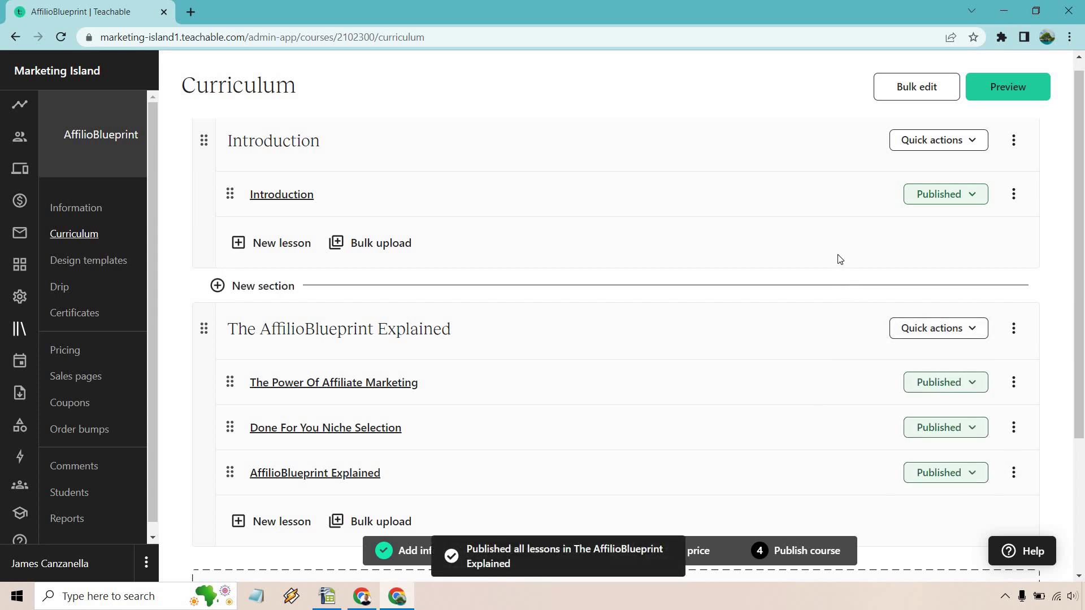
{"action": "right_click", "coordinate": [1045, 293]}
{"action": "left_click", "coordinate": [1047, 333]}
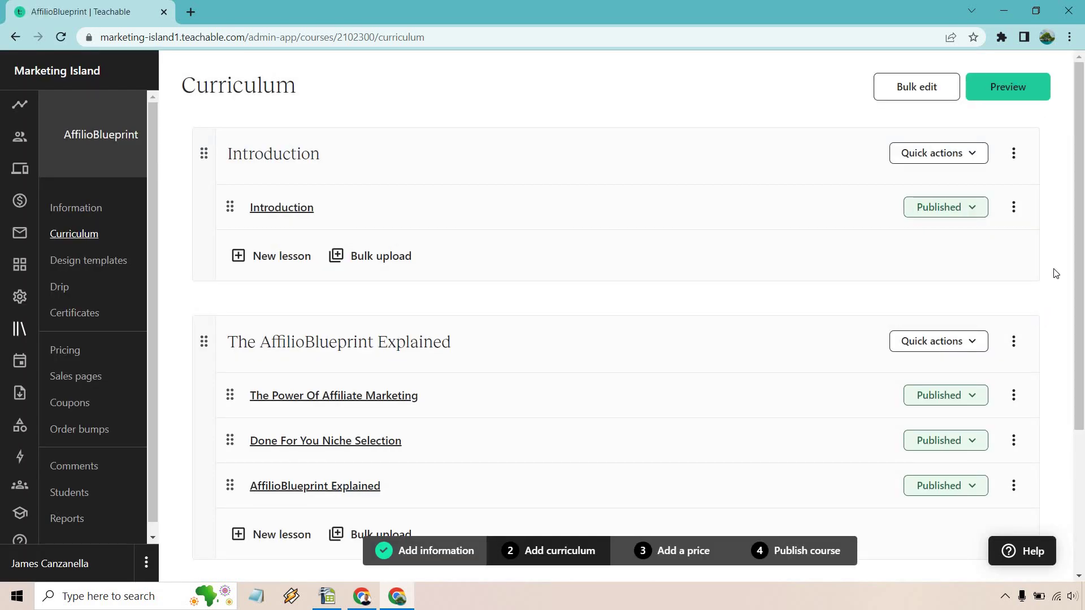
{"action": "right_click", "coordinate": [72, 206]}
{"action": "key", "text": "Return"}
{"action": "left_click", "coordinate": [187, 8]}
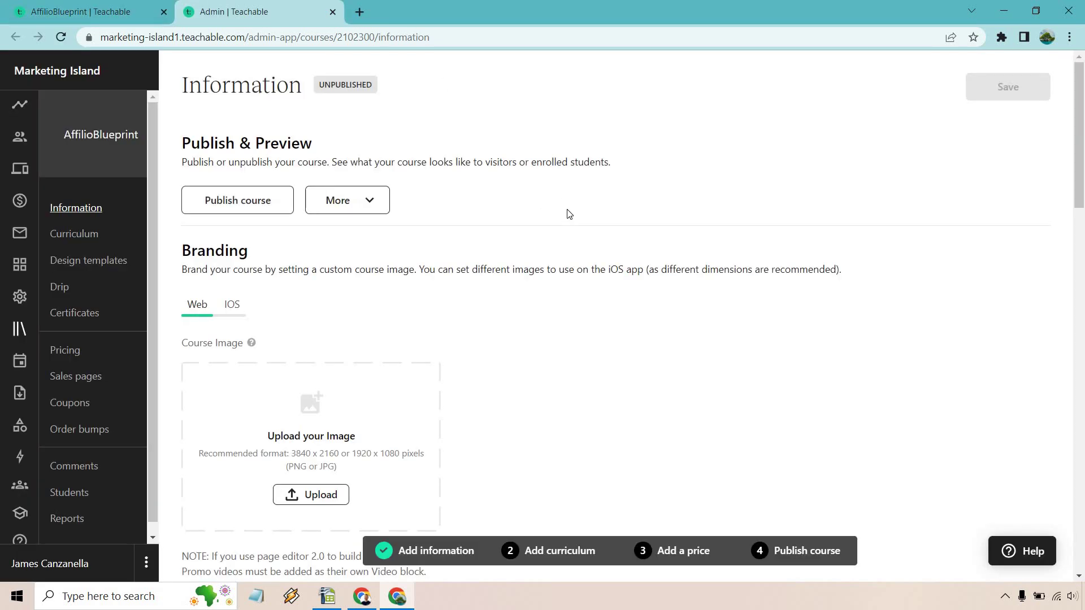
{"action": "left_click", "coordinate": [245, 201]}
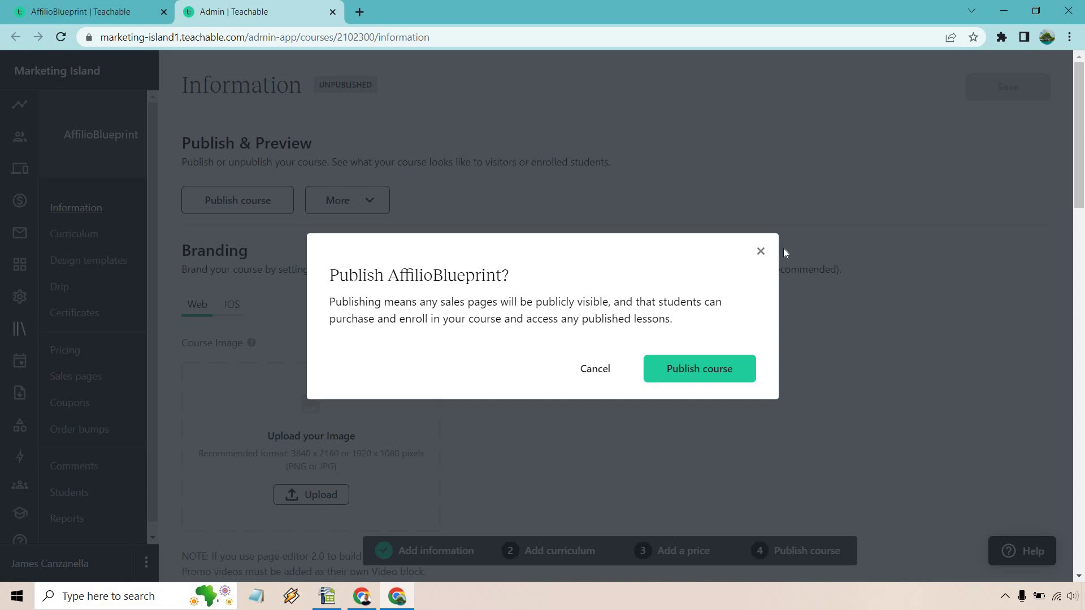
{"action": "left_click", "coordinate": [762, 251]}
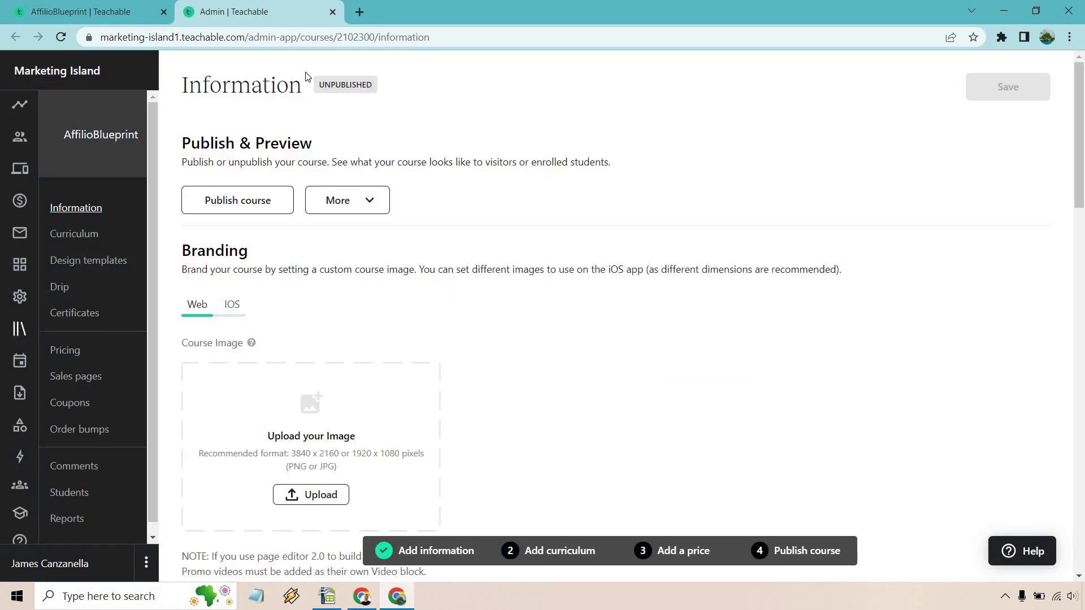
{"action": "left_click", "coordinate": [333, 12]}
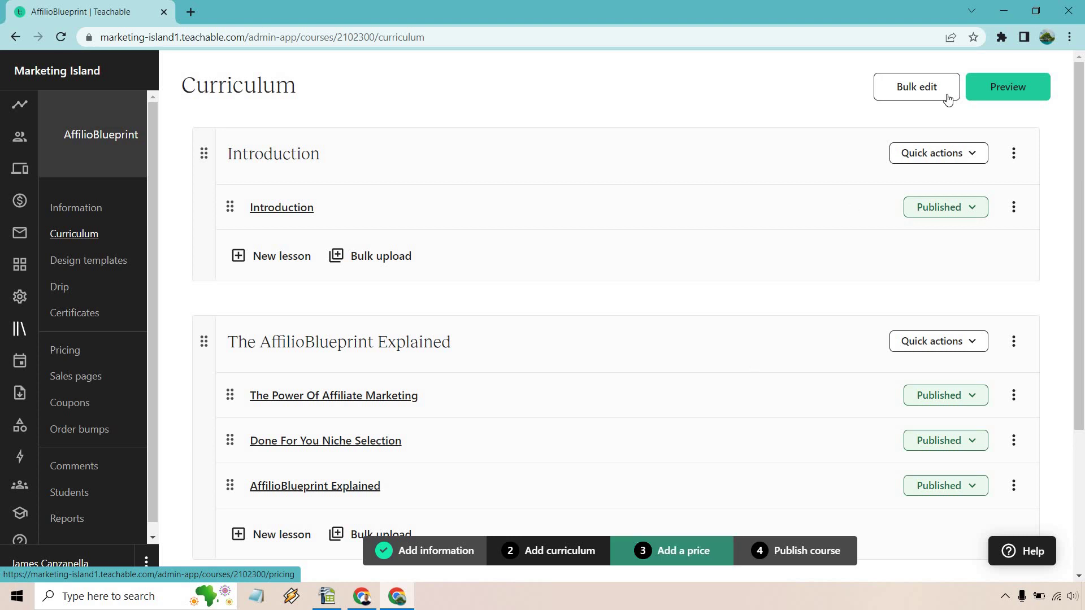
{"action": "left_click", "coordinate": [1006, 85]}
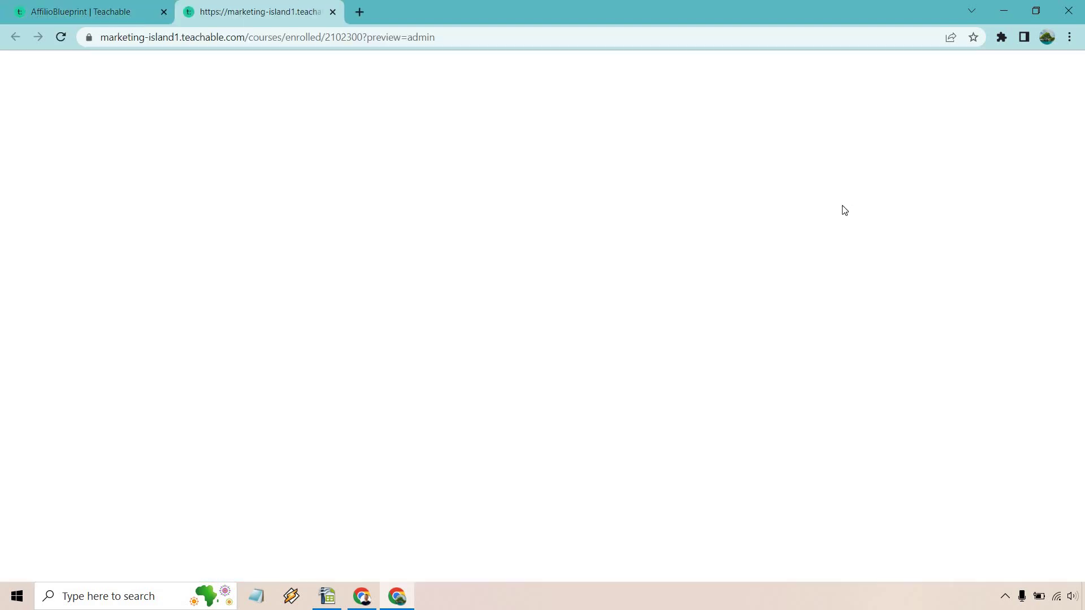
{"action": "scroll", "coordinate": [565, 254], "scroll_direction": "down", "scroll_amount": 3}
{"action": "scroll", "coordinate": [579, 265], "scroll_direction": "up", "scroll_amount": 4}
{"action": "left_click", "coordinate": [579, 264]}
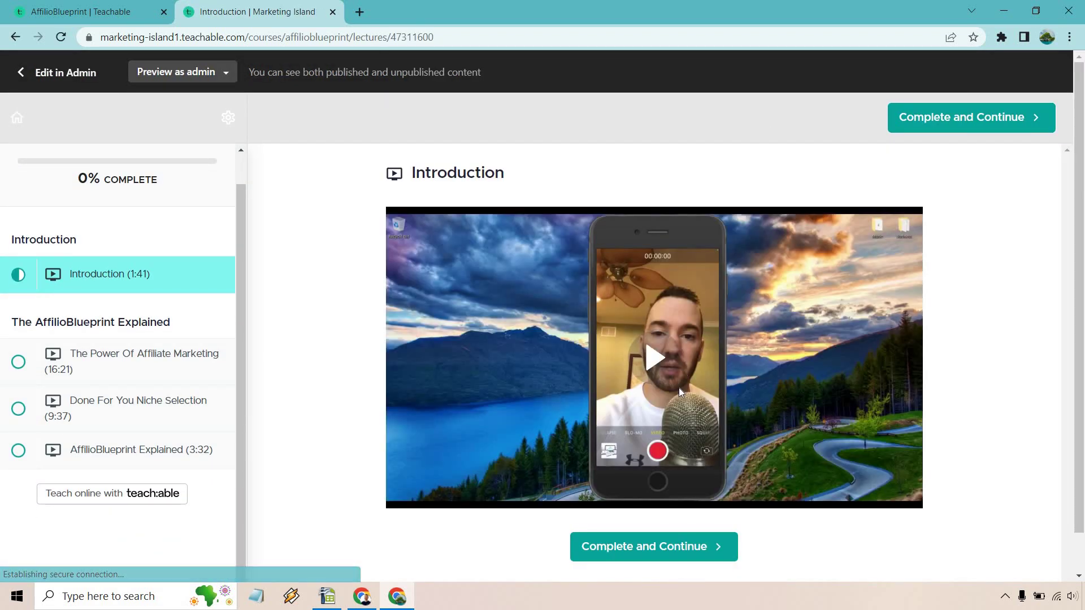
{"action": "left_click", "coordinate": [651, 358]}
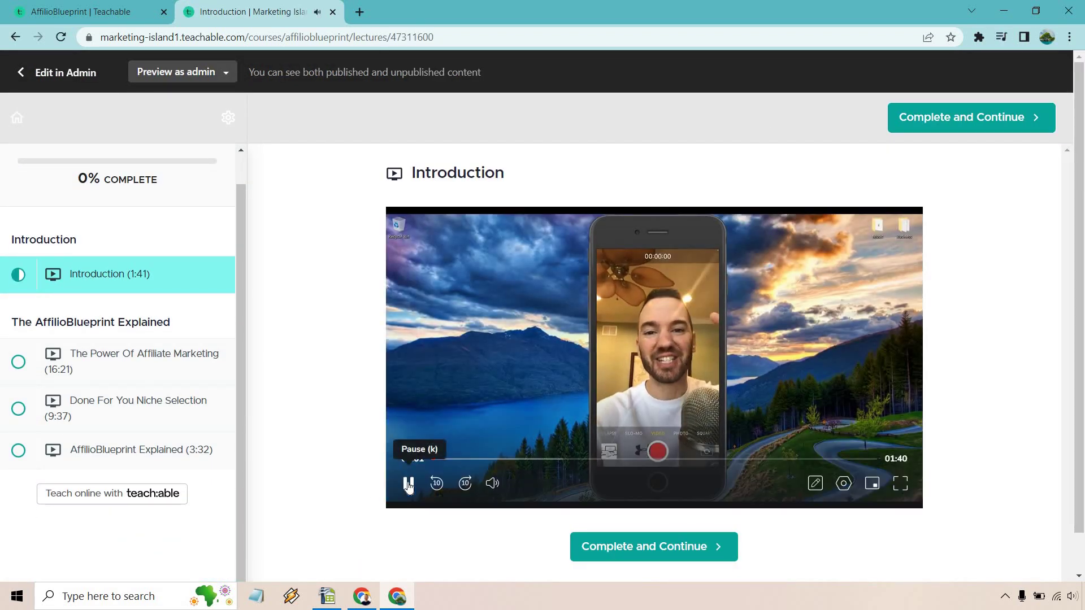
{"action": "left_click", "coordinate": [408, 483]}
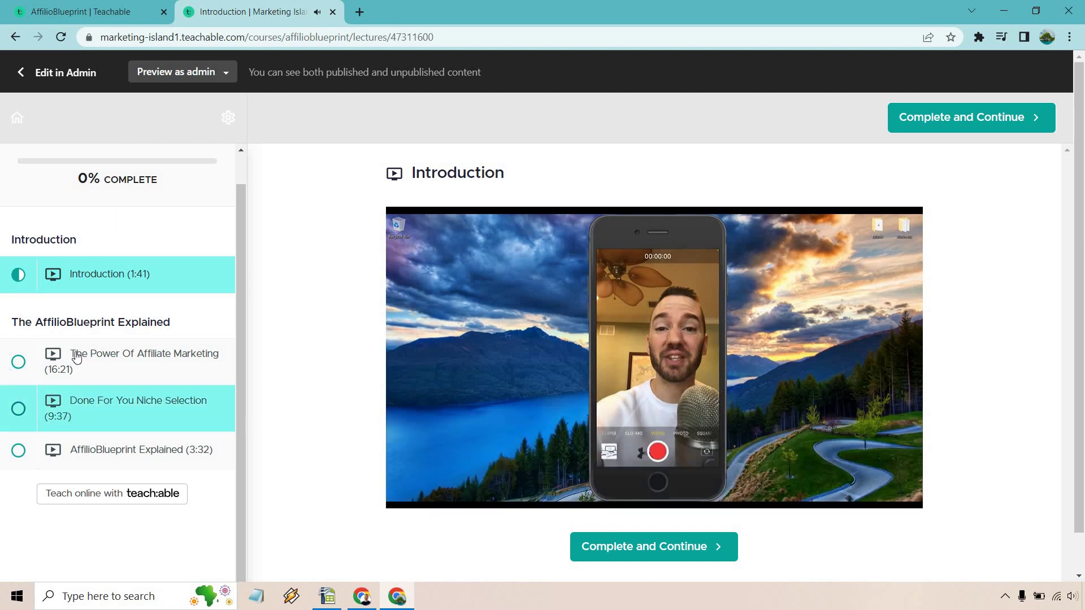
{"action": "left_click", "coordinate": [99, 366]}
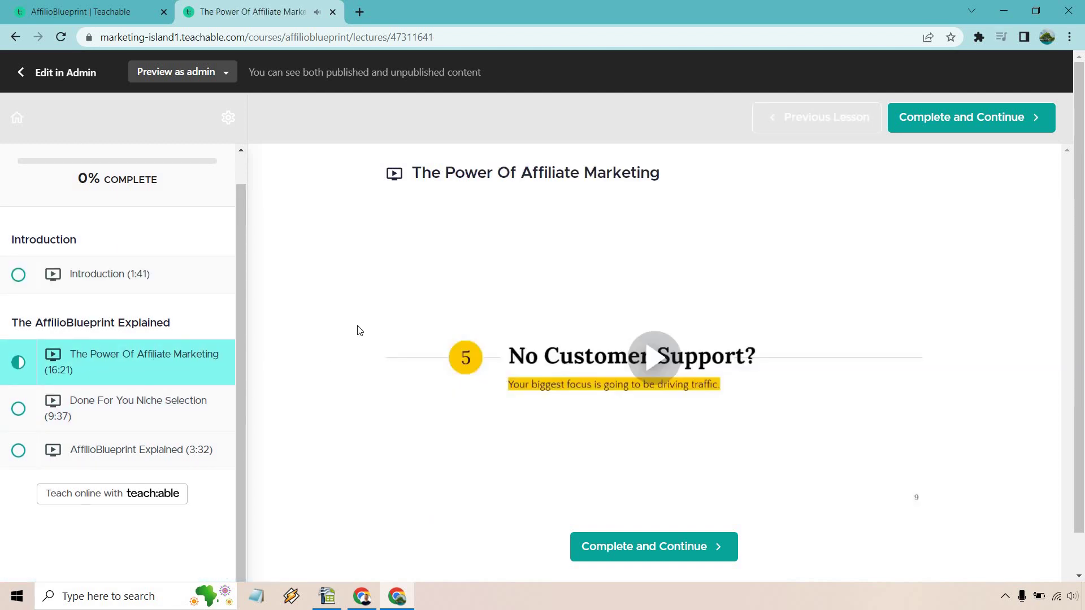
{"action": "left_click", "coordinate": [177, 457]}
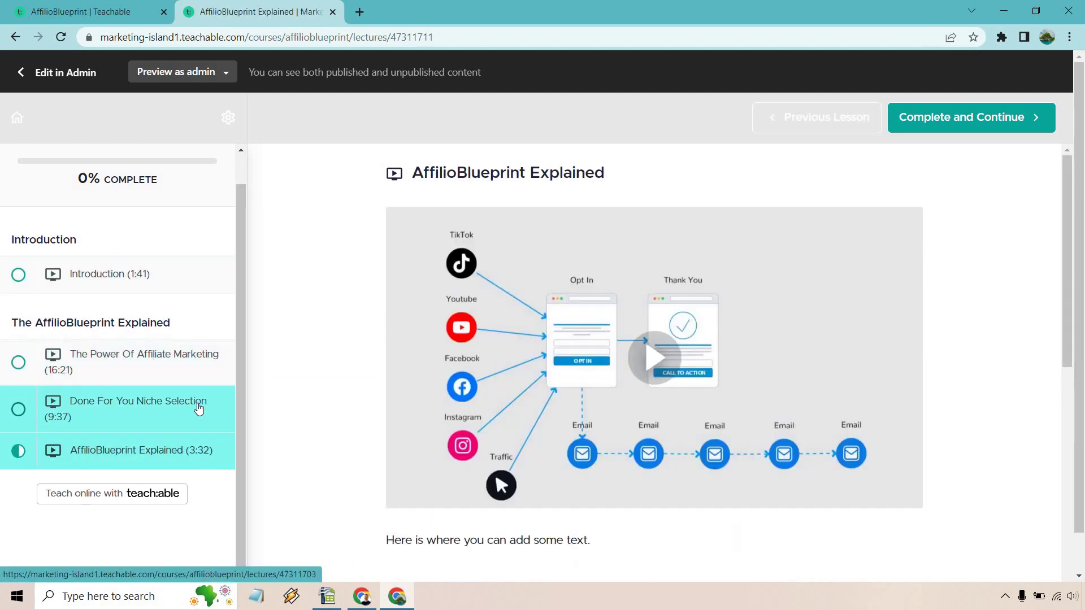
{"action": "left_click", "coordinate": [185, 409]}
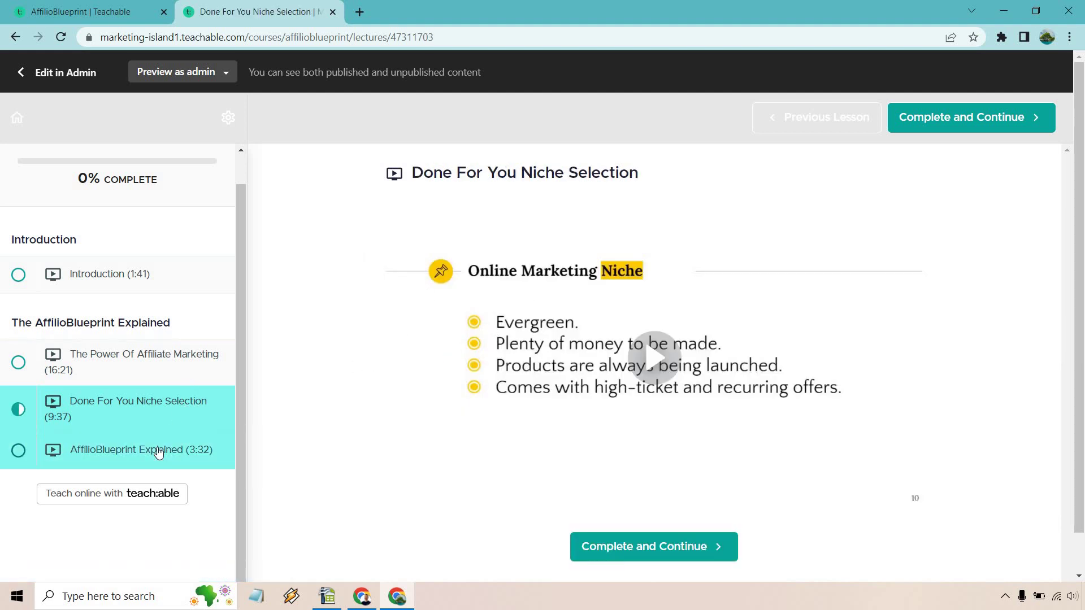
{"action": "scroll", "coordinate": [559, 428], "scroll_direction": "down", "scroll_amount": 3}
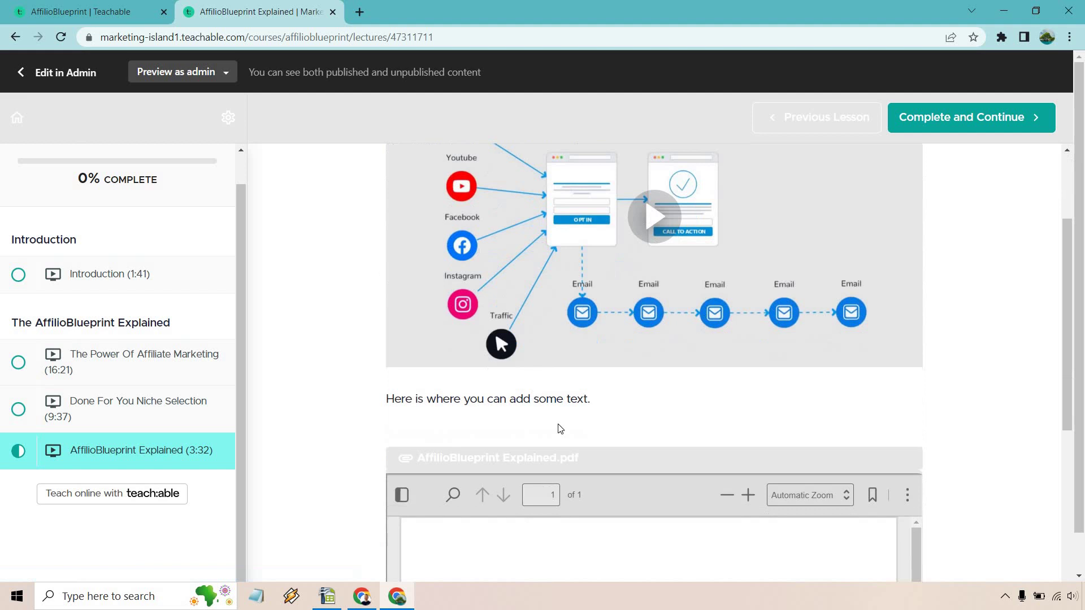
{"action": "scroll", "coordinate": [288, 352], "scroll_direction": "down", "scroll_amount": 5}
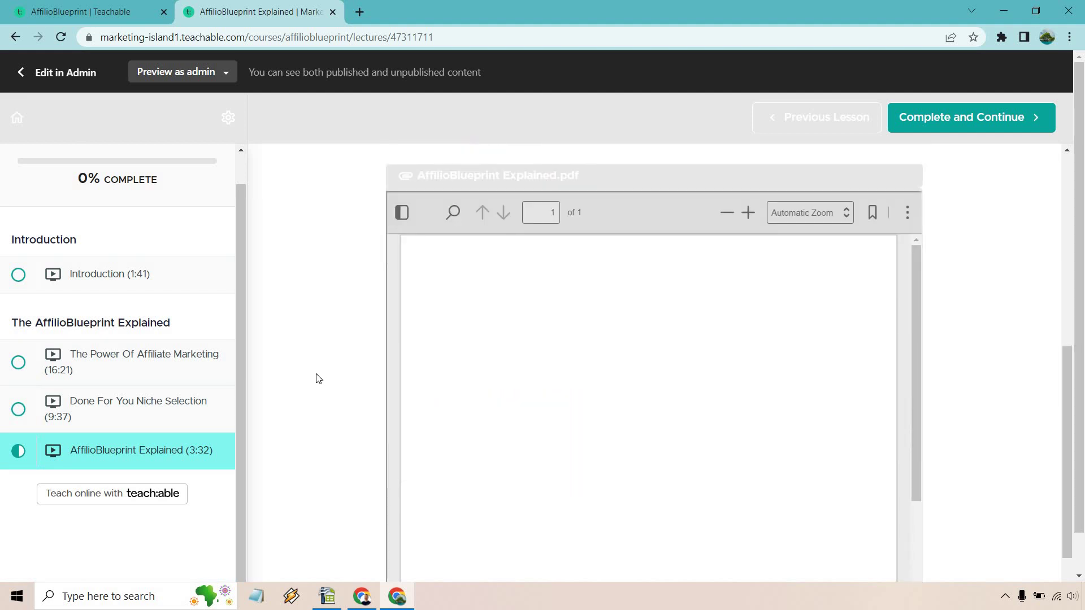
{"action": "scroll", "coordinate": [315, 377], "scroll_direction": "up", "scroll_amount": 8}
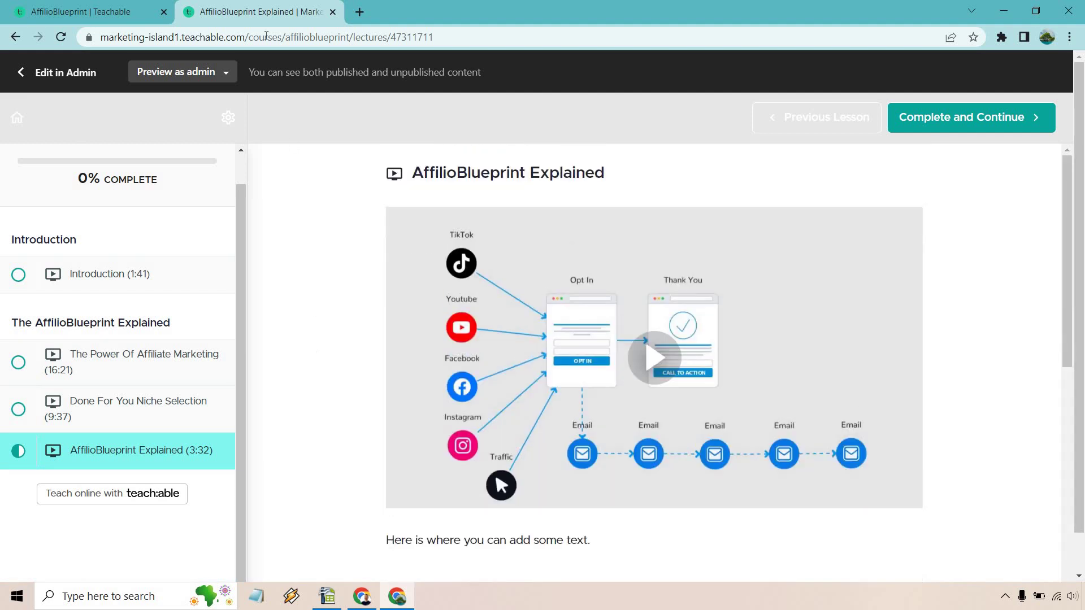
{"action": "left_click", "coordinate": [79, 9]}
{"action": "left_click", "coordinate": [332, 12]}
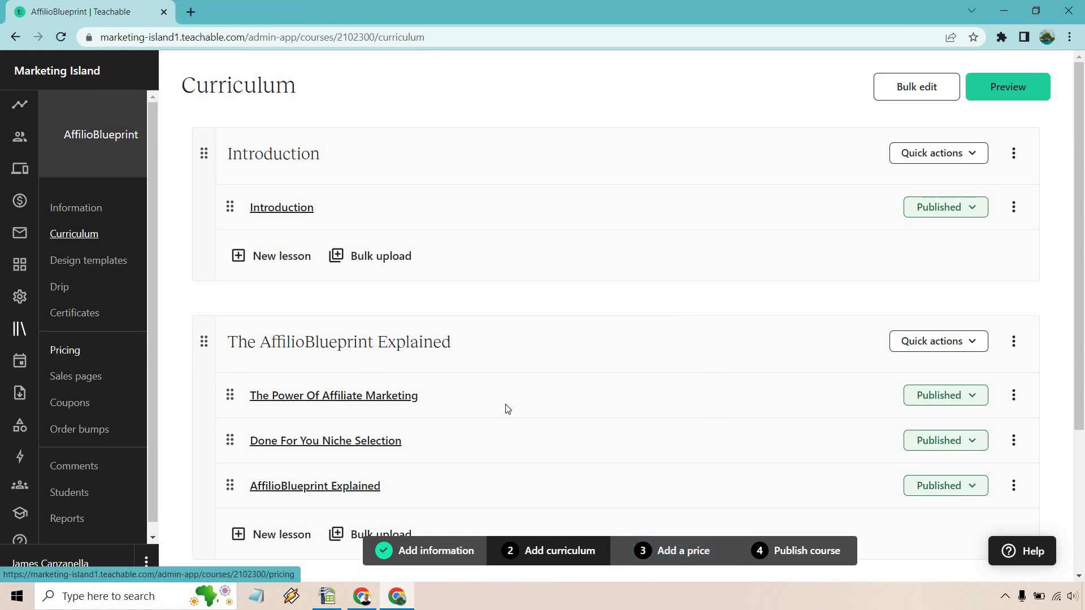
- Go to the course's Add a price step and start a new pricing plan
{"action": "left_click", "coordinate": [667, 553]}
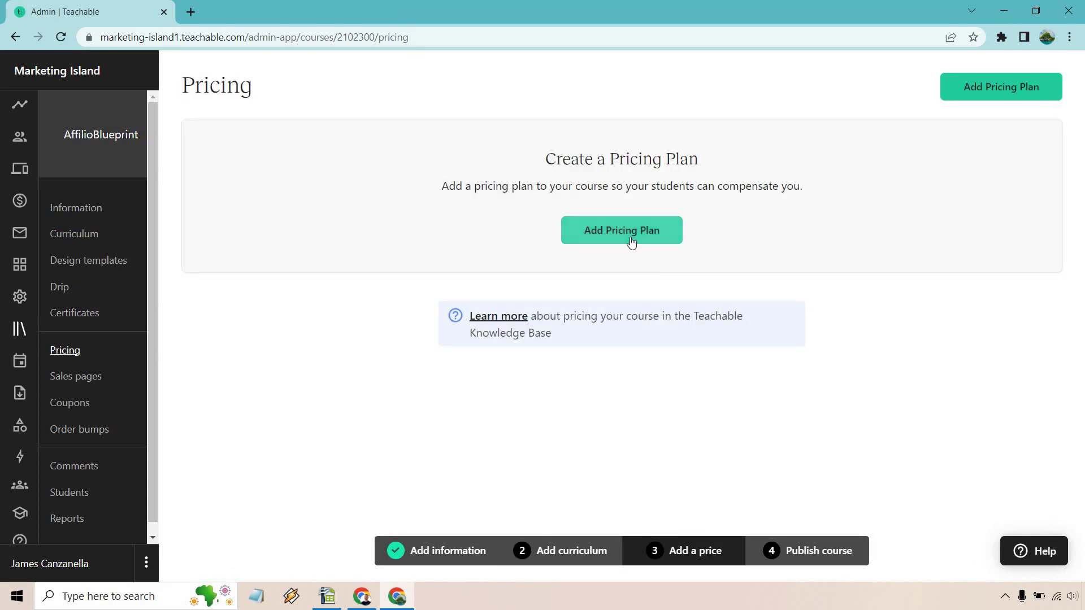
{"action": "left_click", "coordinate": [631, 243]}
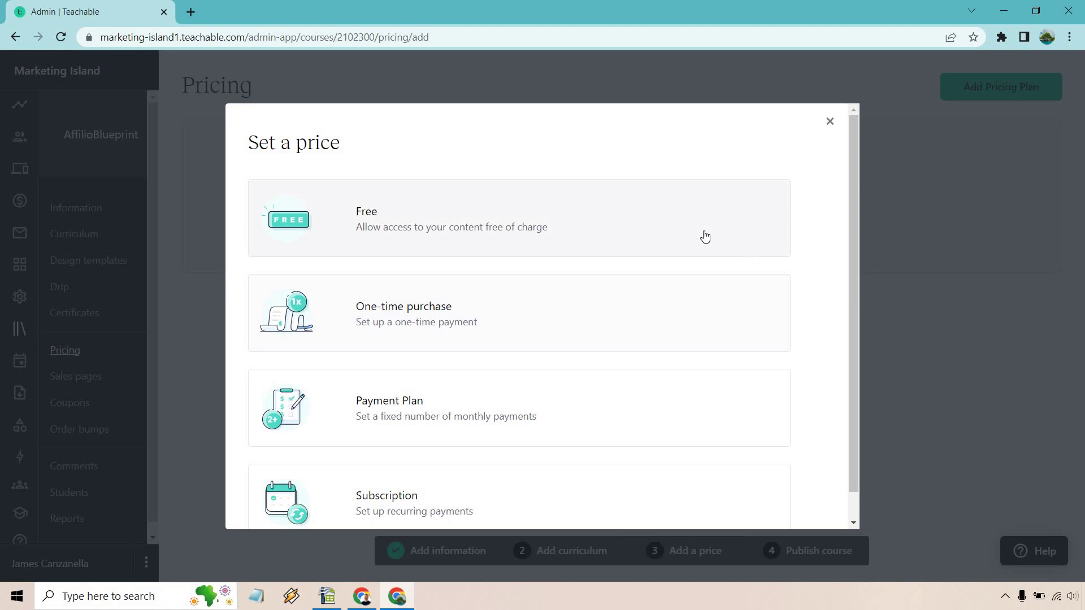
{"action": "scroll", "coordinate": [604, 294], "scroll_direction": "down", "scroll_amount": 1}
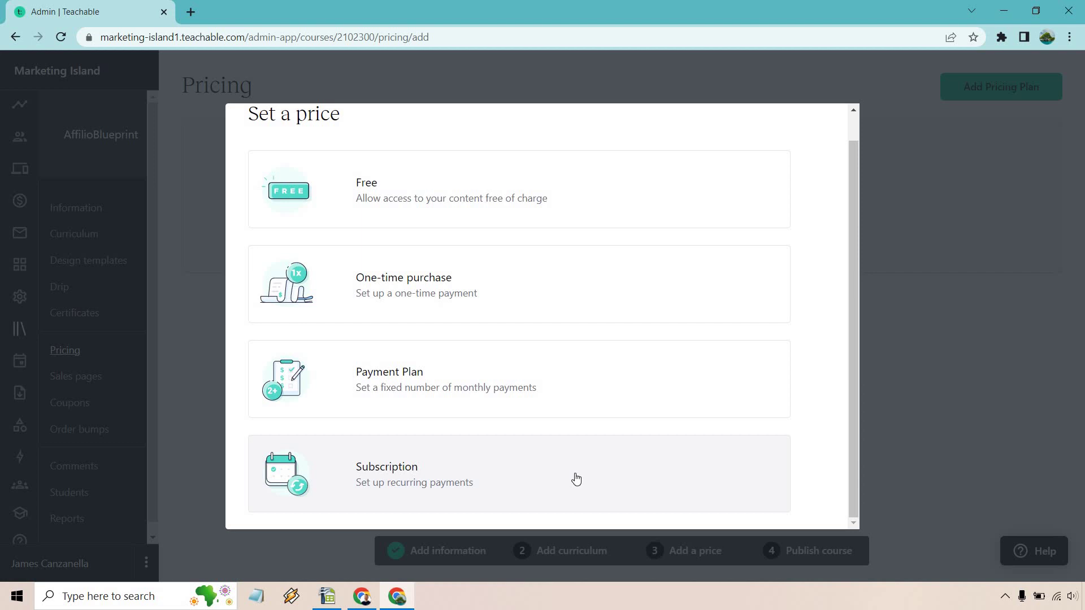
- Choose One-time purchase and enter 97 as the plan's price amount
{"action": "left_click", "coordinate": [585, 294]}
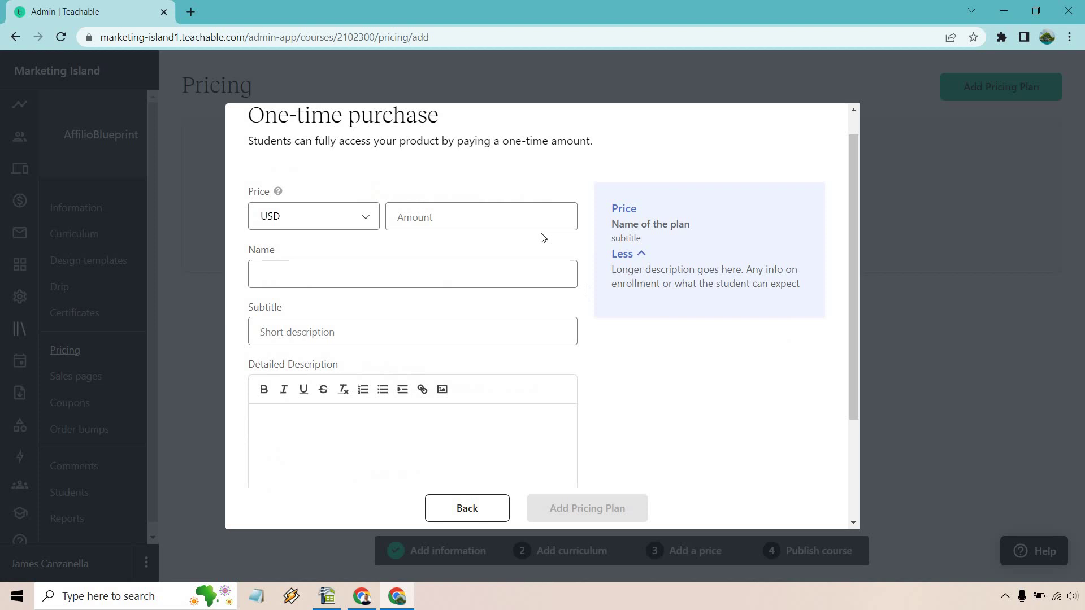
{"action": "left_click", "coordinate": [495, 217]}
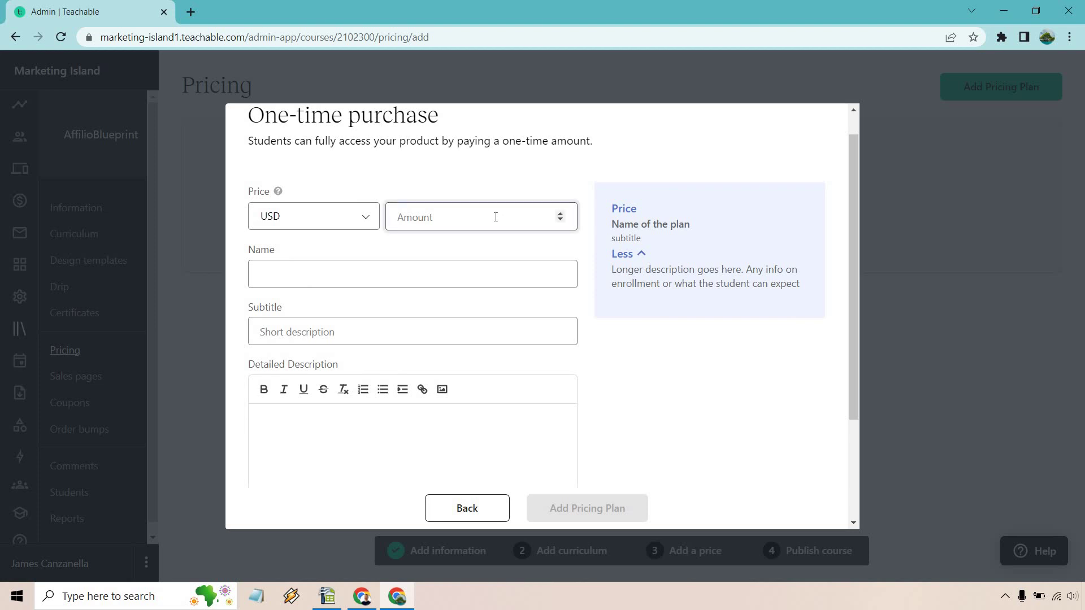
{"action": "type", "text": "97"}
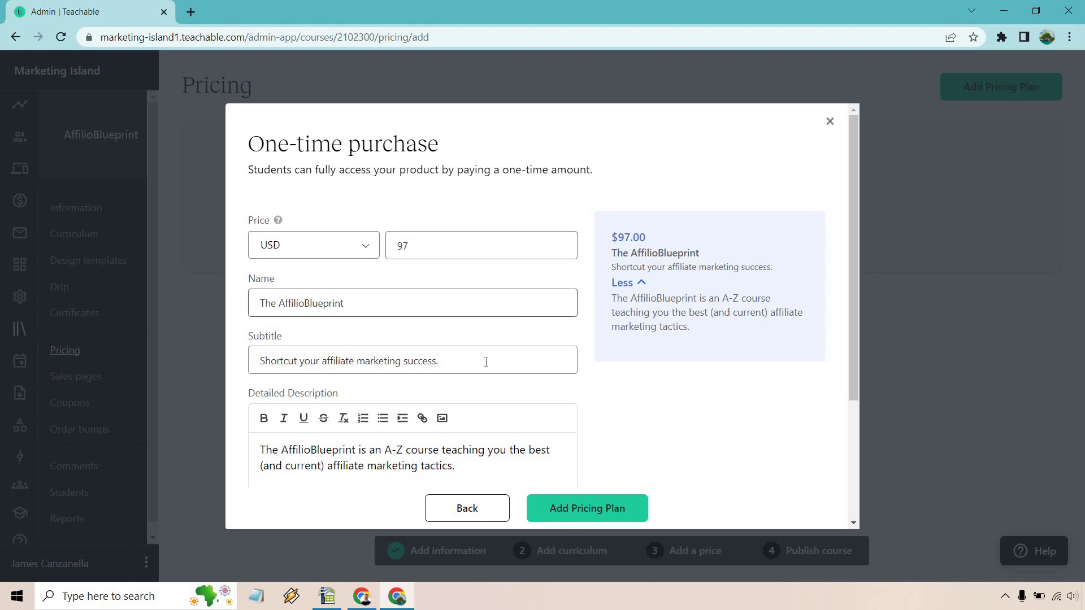
{"action": "scroll", "coordinate": [722, 370], "scroll_direction": "down", "scroll_amount": 3}
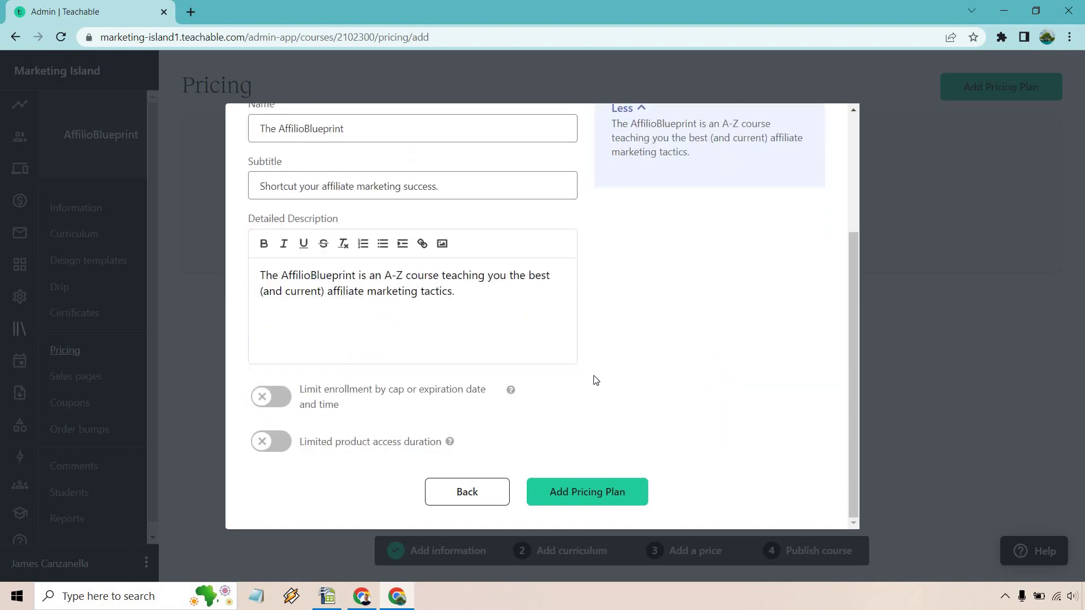
{"action": "mouse_move", "coordinate": [511, 391]}
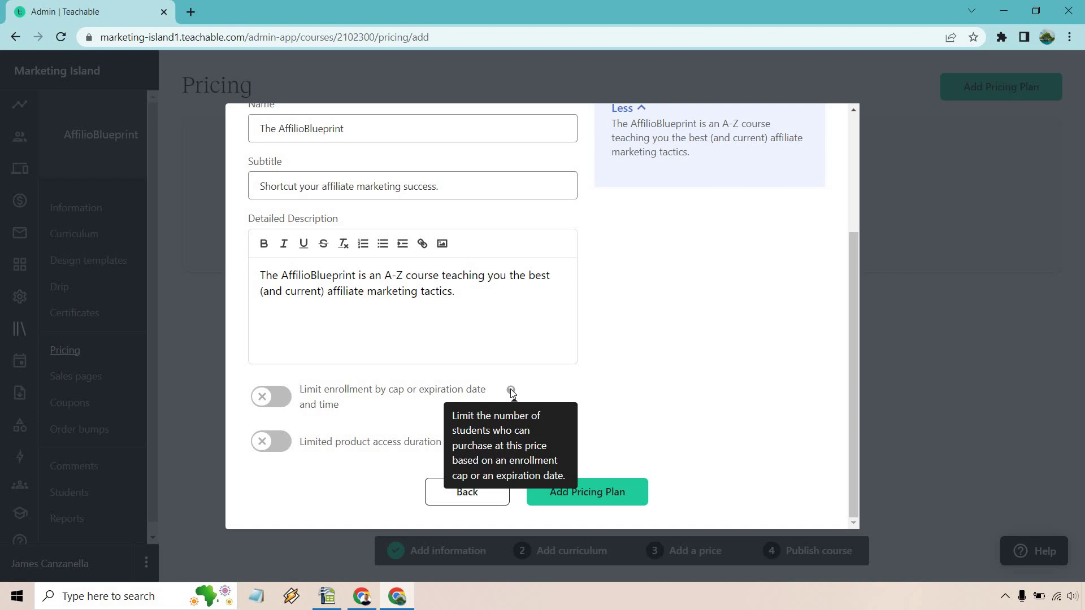
{"action": "left_click", "coordinate": [265, 397]}
{"action": "scroll", "coordinate": [373, 365], "scroll_direction": "down", "scroll_amount": 3}
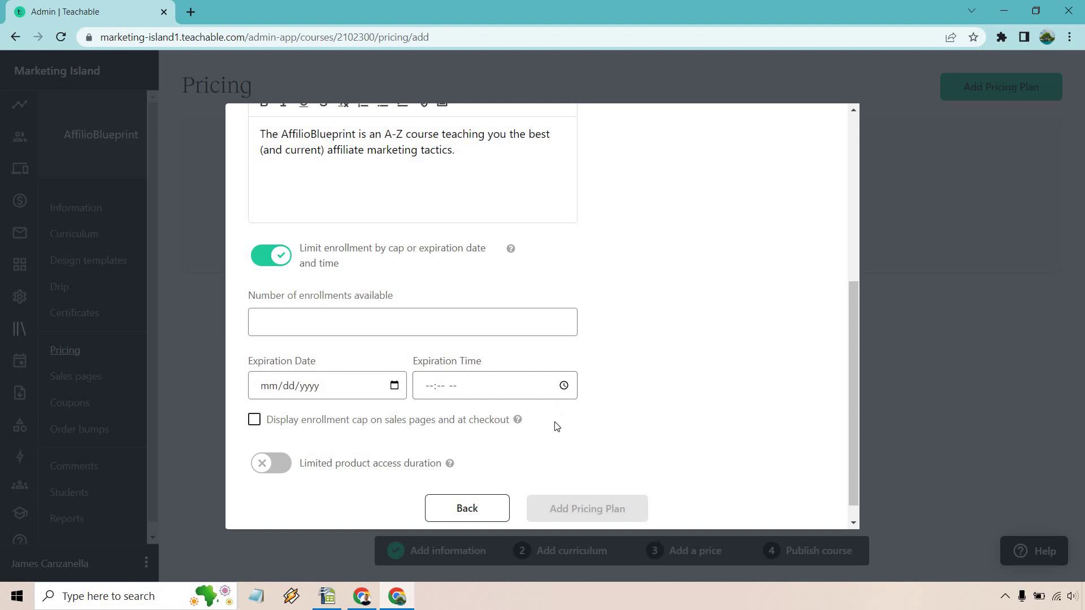
{"action": "mouse_move", "coordinate": [519, 421]}
{"action": "left_click", "coordinate": [274, 260]}
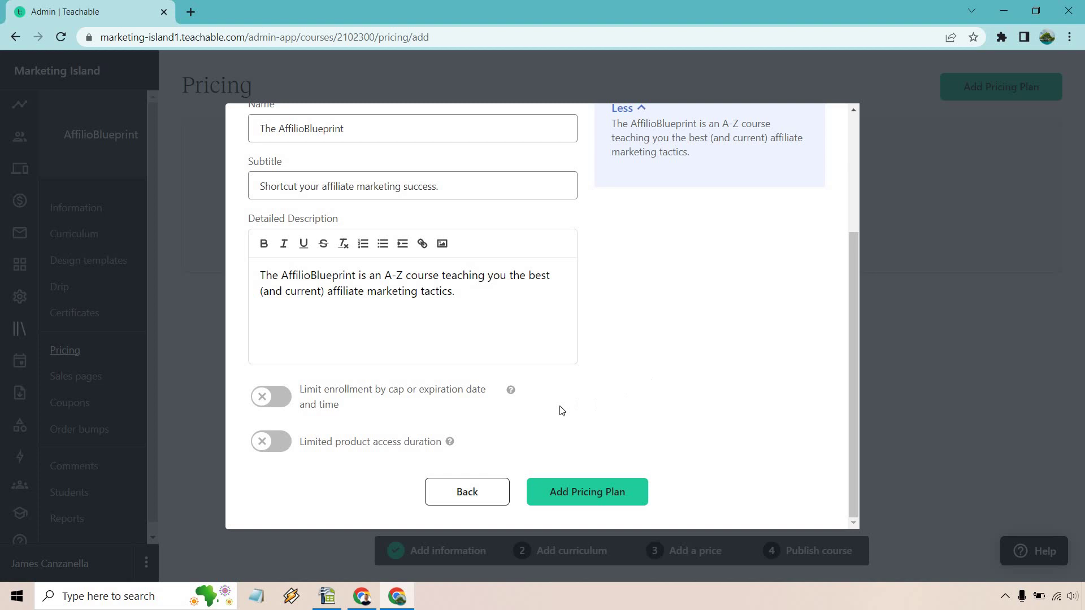
- Save the 97 USD one-time plan, review its $97.00 checkout page, and close that tab
{"action": "mouse_move", "coordinate": [449, 445]}
{"action": "left_click", "coordinate": [597, 506]}
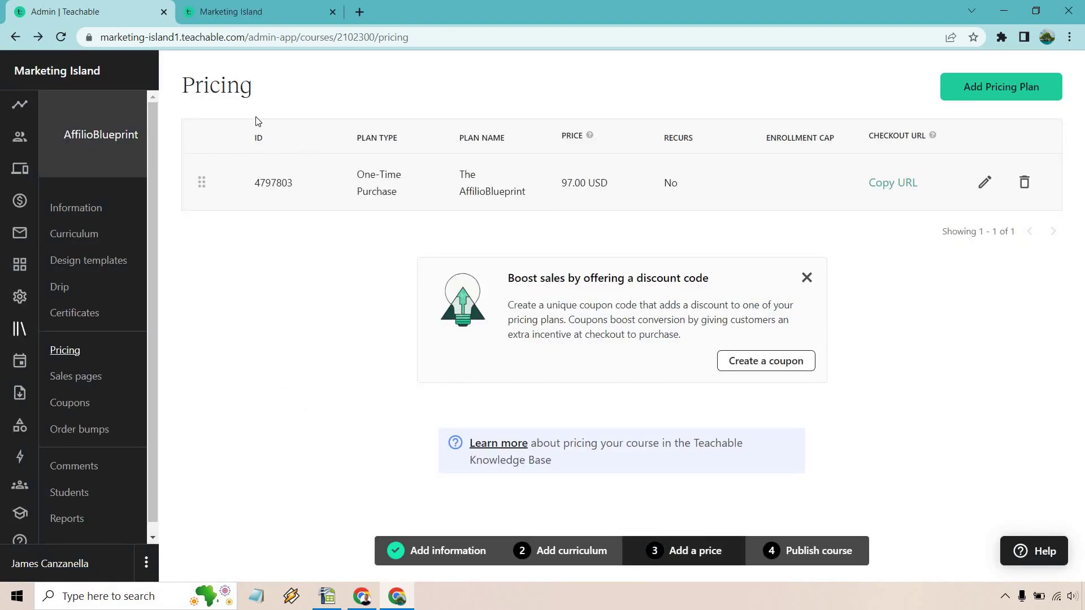
{"action": "left_click", "coordinate": [265, 7]}
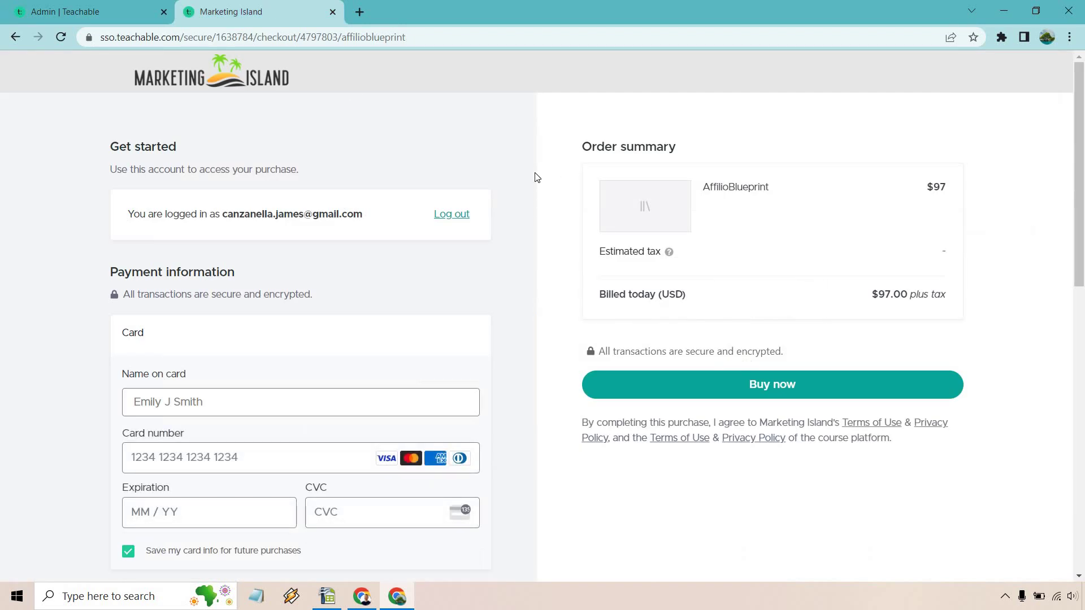
{"action": "scroll", "coordinate": [535, 177], "scroll_direction": "down", "scroll_amount": 3}
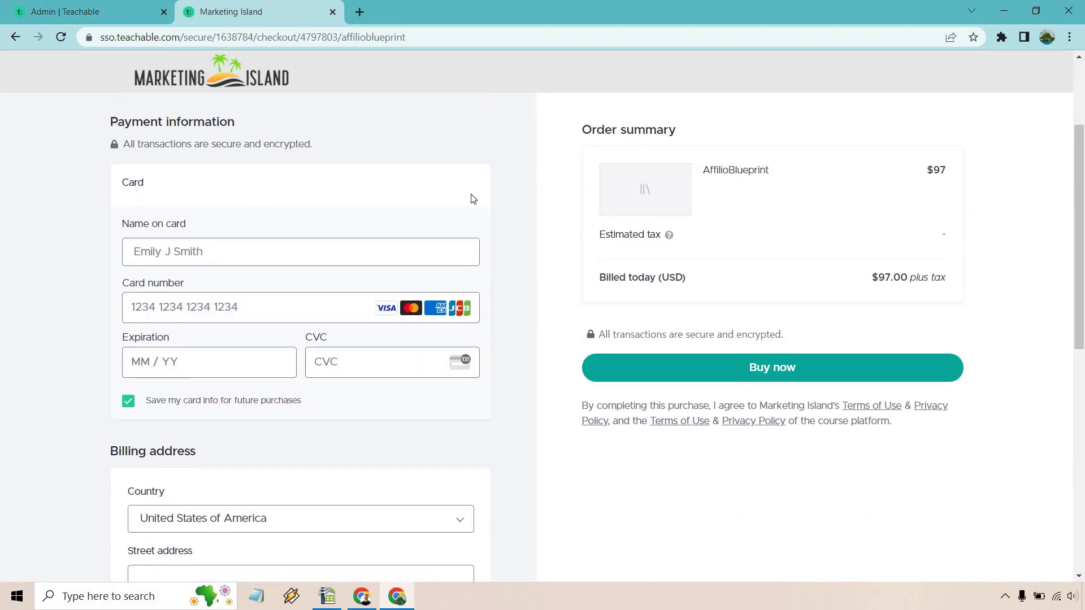
{"action": "scroll", "coordinate": [473, 199], "scroll_direction": "down", "scroll_amount": 10}
{"action": "scroll", "coordinate": [478, 196], "scroll_direction": "up", "scroll_amount": 7}
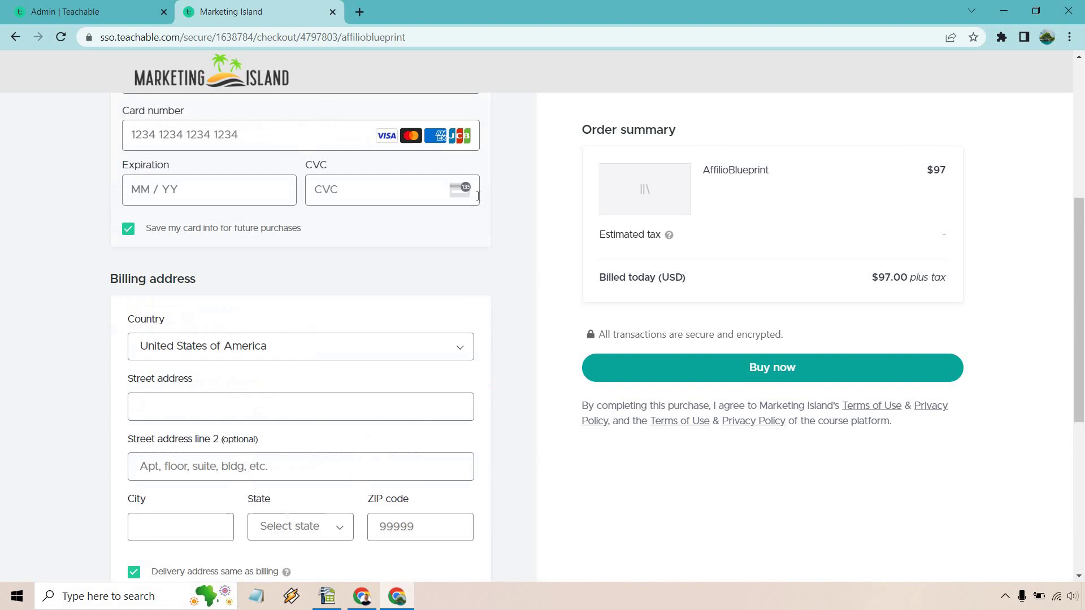
{"action": "scroll", "coordinate": [477, 200], "scroll_direction": "up", "scroll_amount": 4}
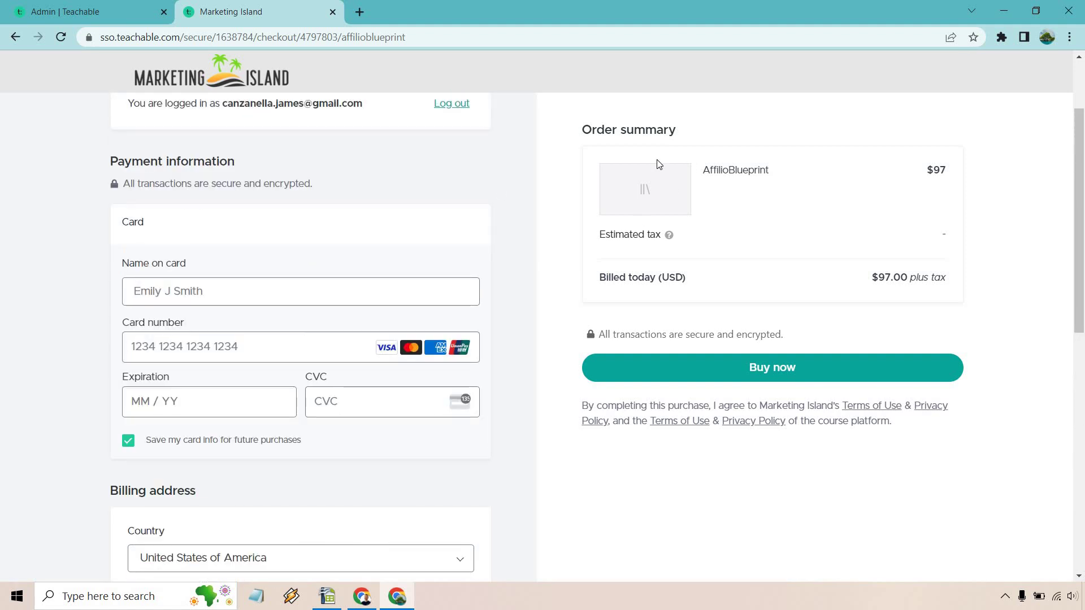
{"action": "scroll", "coordinate": [650, 209], "scroll_direction": "up", "scroll_amount": 2}
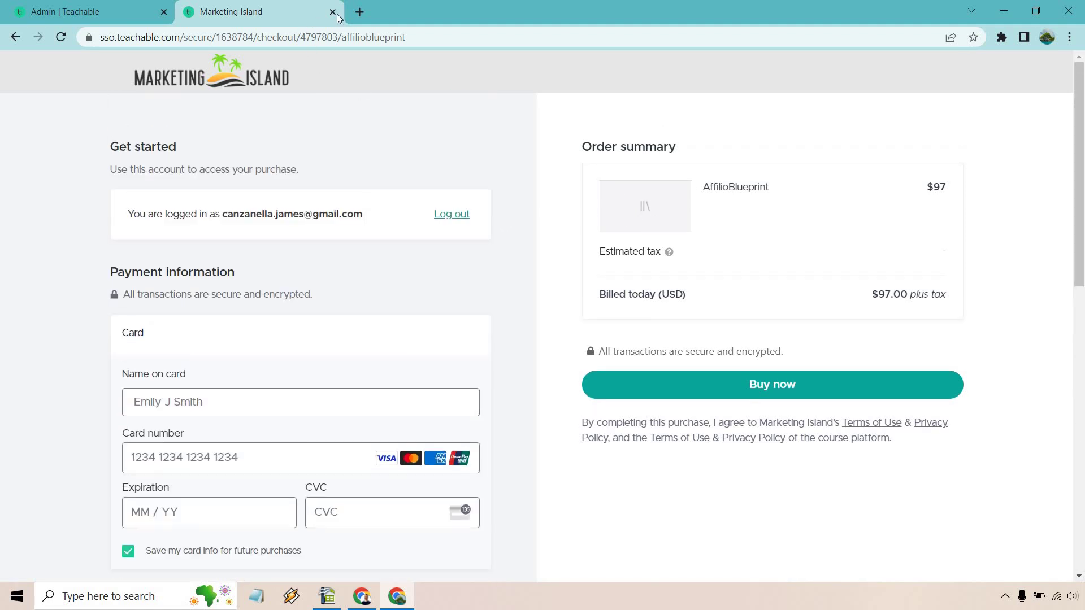
{"action": "left_click", "coordinate": [333, 12]}
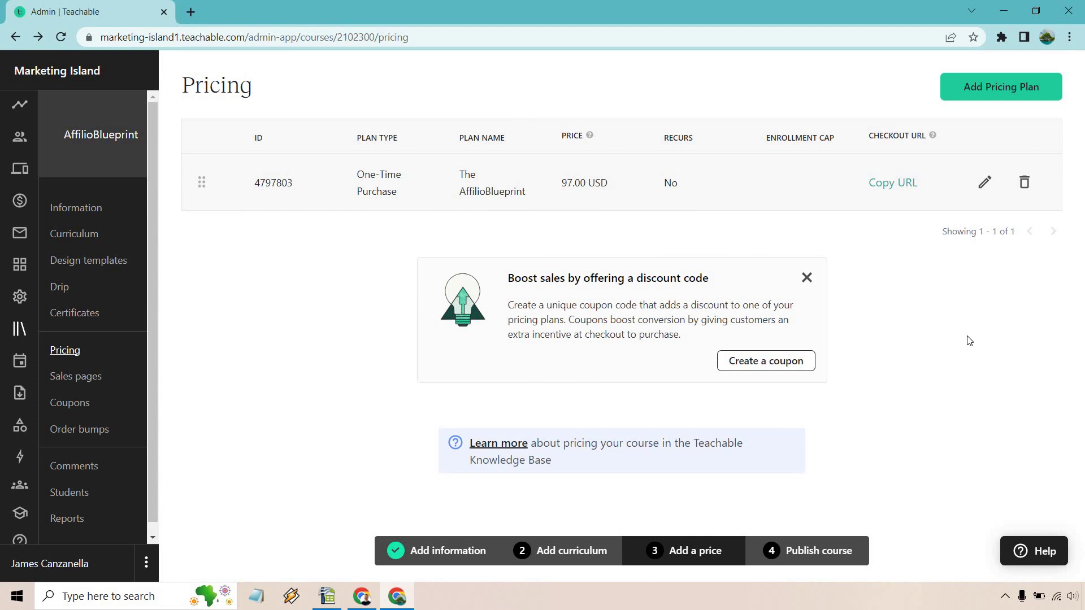
- Publish the AffilioBlueprint course from the Publish course step and confirm in the dialog
{"action": "left_click", "coordinate": [814, 550]}
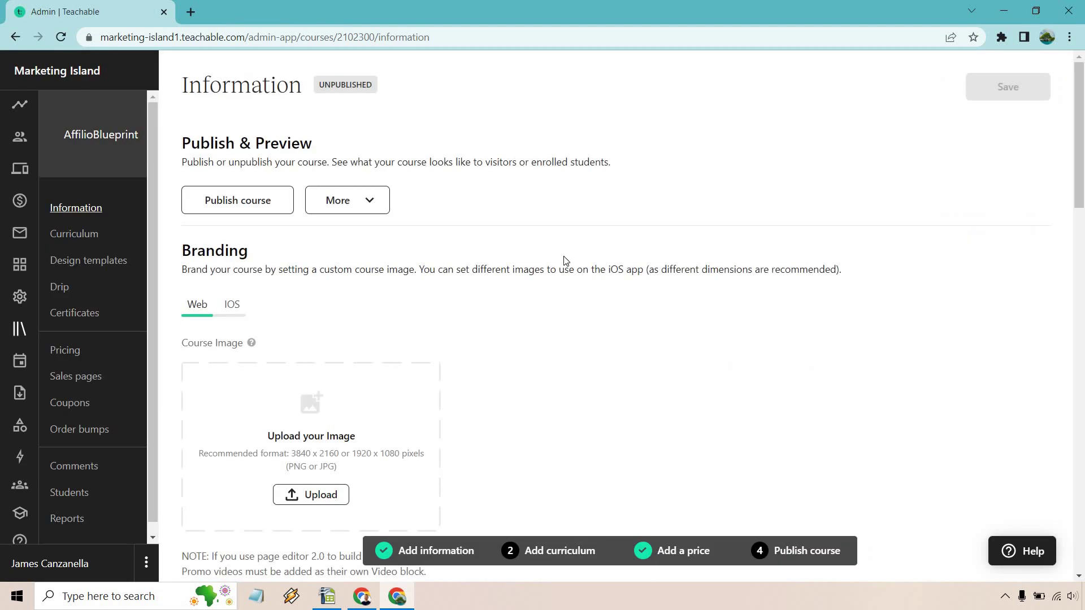
{"action": "left_click", "coordinate": [250, 202]}
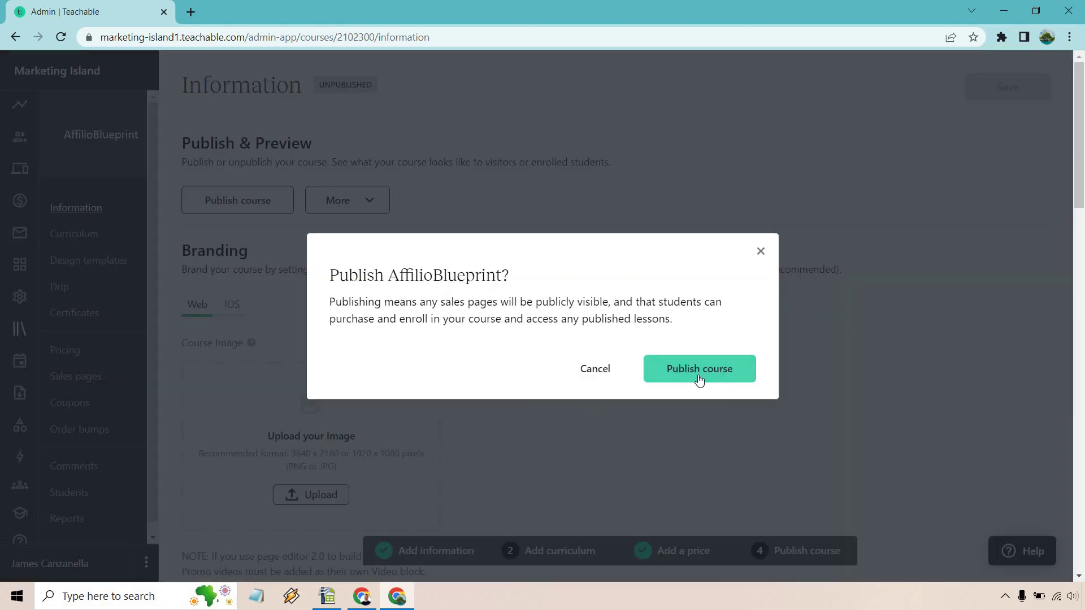
{"action": "left_click", "coordinate": [699, 381]}
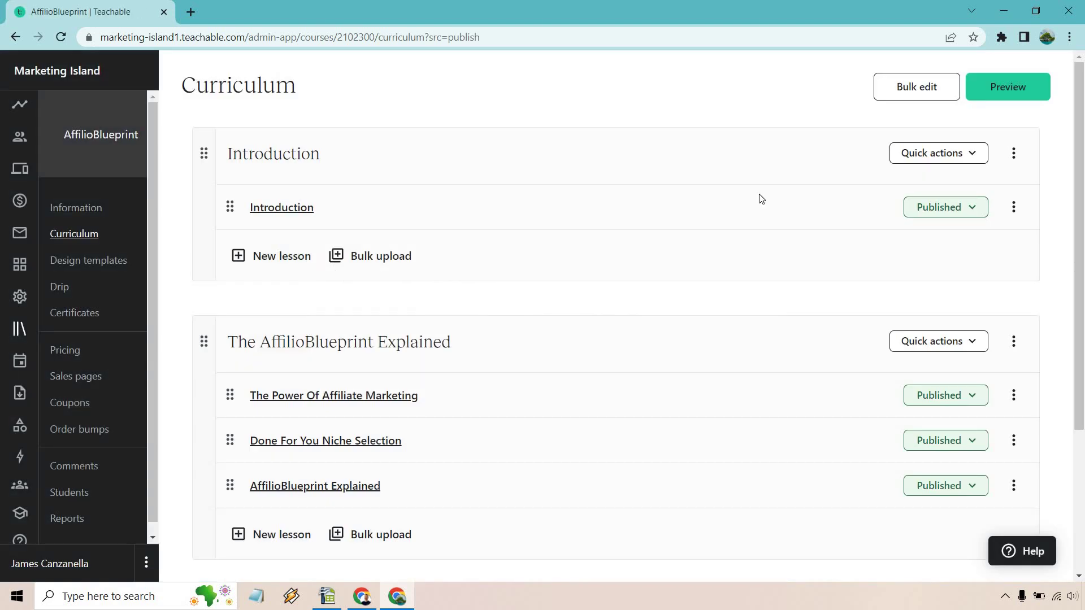
- Preview the Simple design template and activate it, replacing Colossal
{"action": "left_click", "coordinate": [90, 261]}
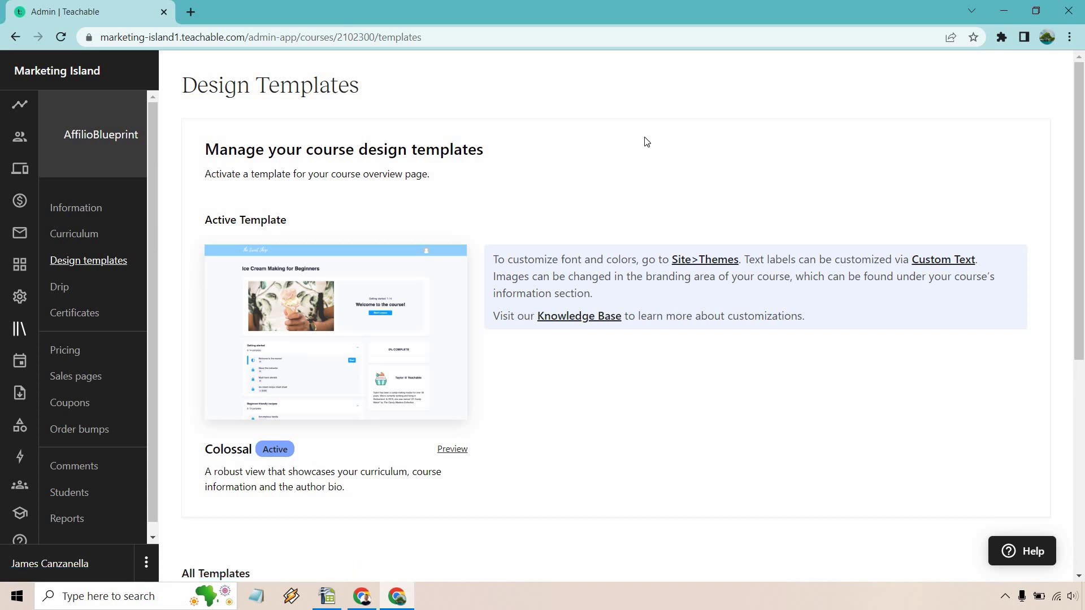
{"action": "scroll", "coordinate": [647, 141], "scroll_direction": "down", "scroll_amount": 7}
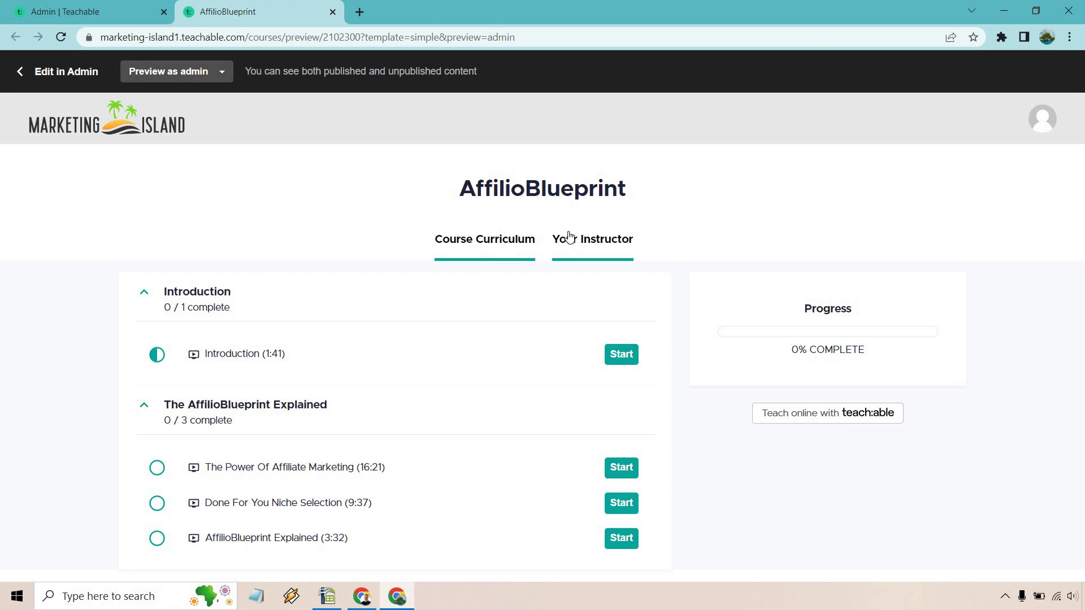
{"action": "left_click", "coordinate": [332, 12]}
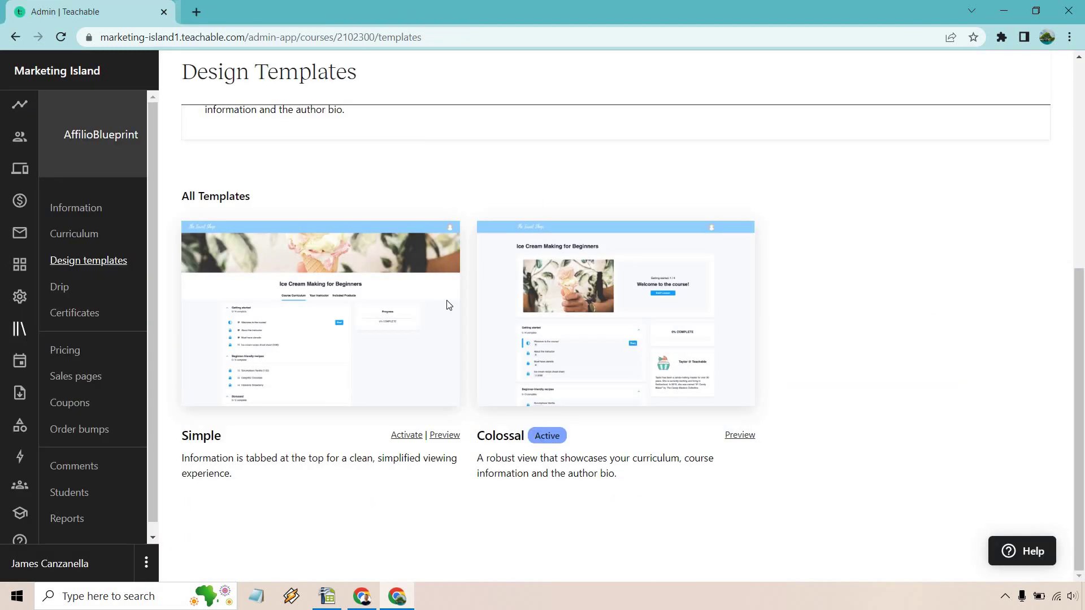
{"action": "left_click", "coordinate": [407, 435]}
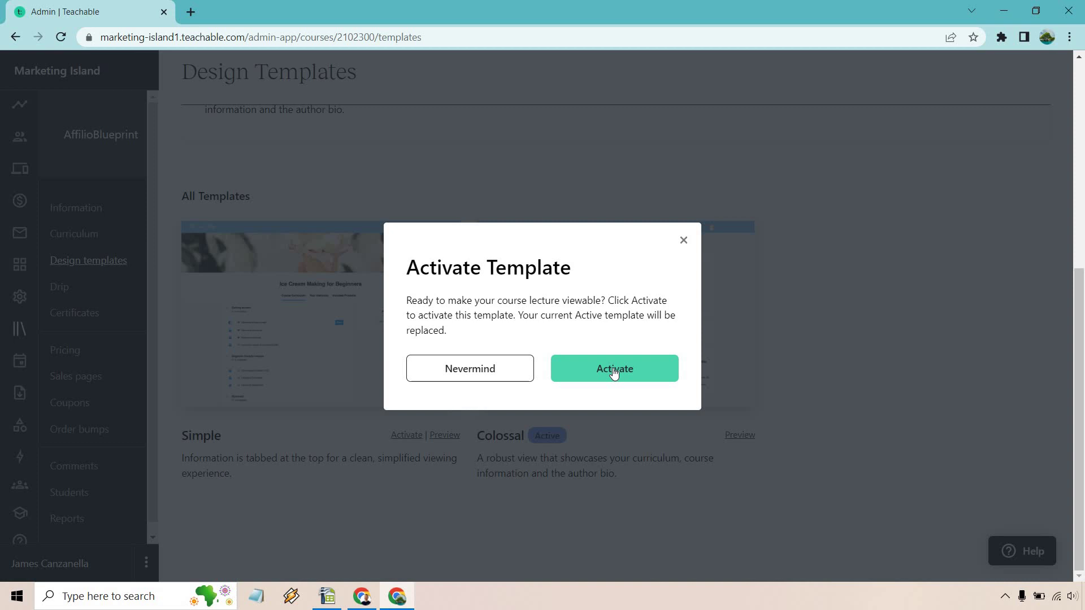
{"action": "left_click", "coordinate": [615, 373]}
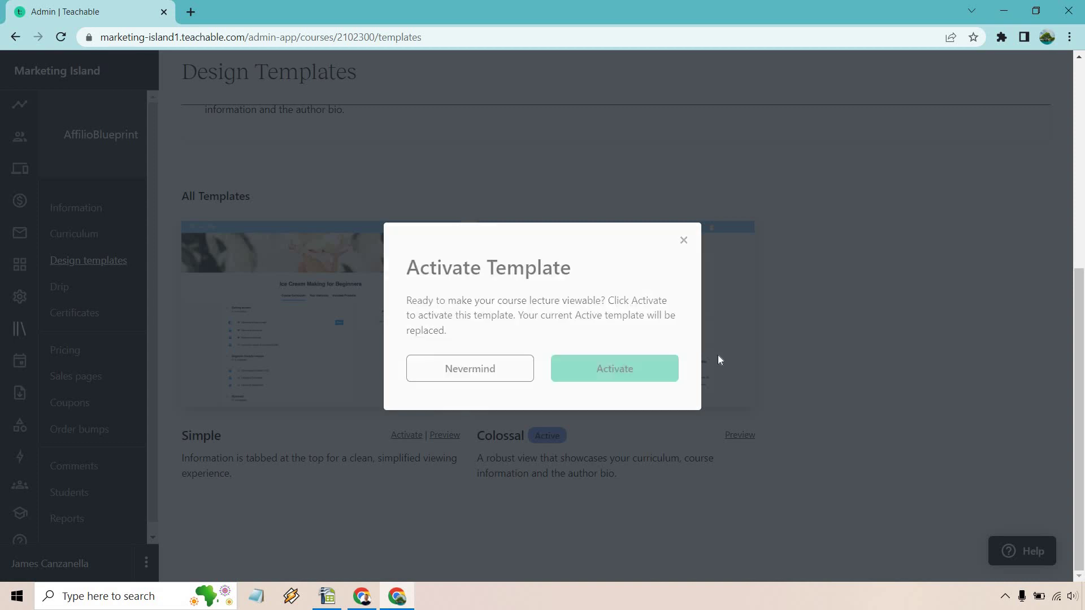
- Open the Site Themes settings in a new browser tab
{"action": "scroll", "coordinate": [868, 355], "scroll_direction": "up", "scroll_amount": 5}
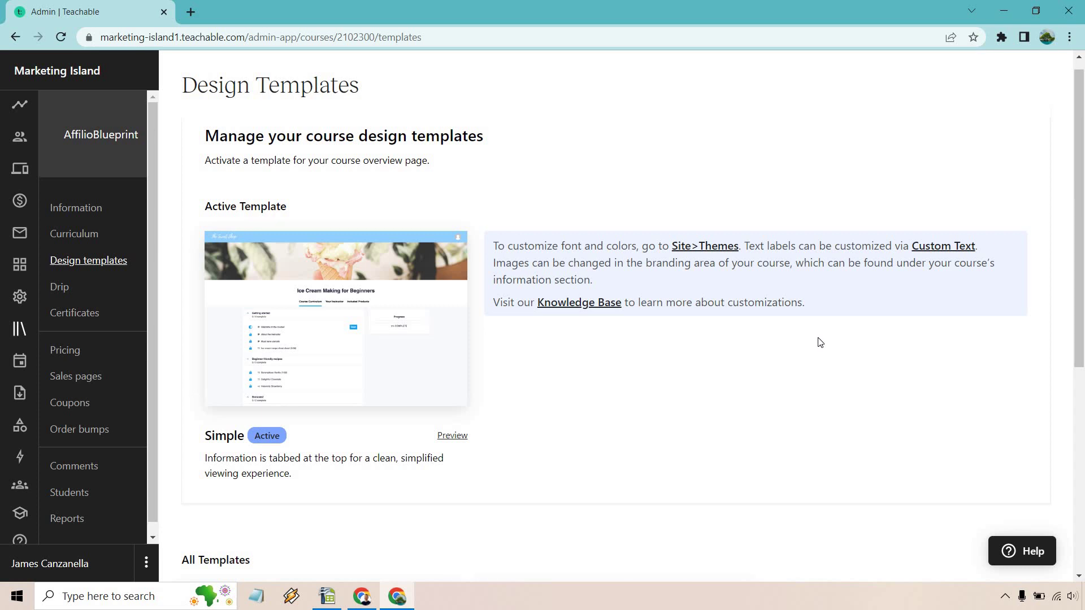
{"action": "right_click", "coordinate": [696, 245]}
{"action": "left_click", "coordinate": [710, 253]}
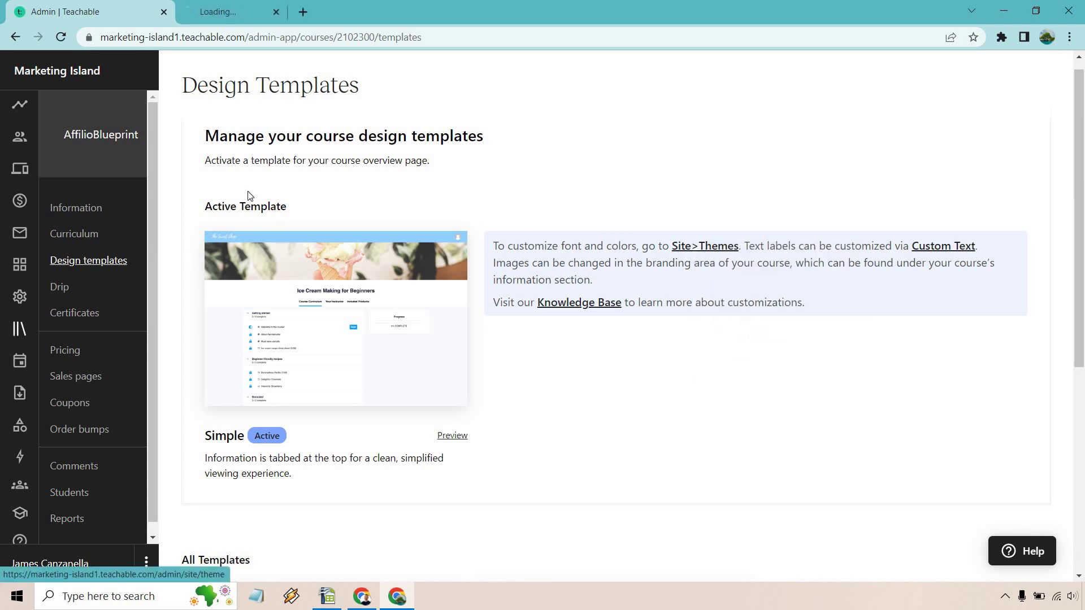
- Change the school's typography font to Open Sans and save the theme
{"action": "left_click", "coordinate": [226, 6]}
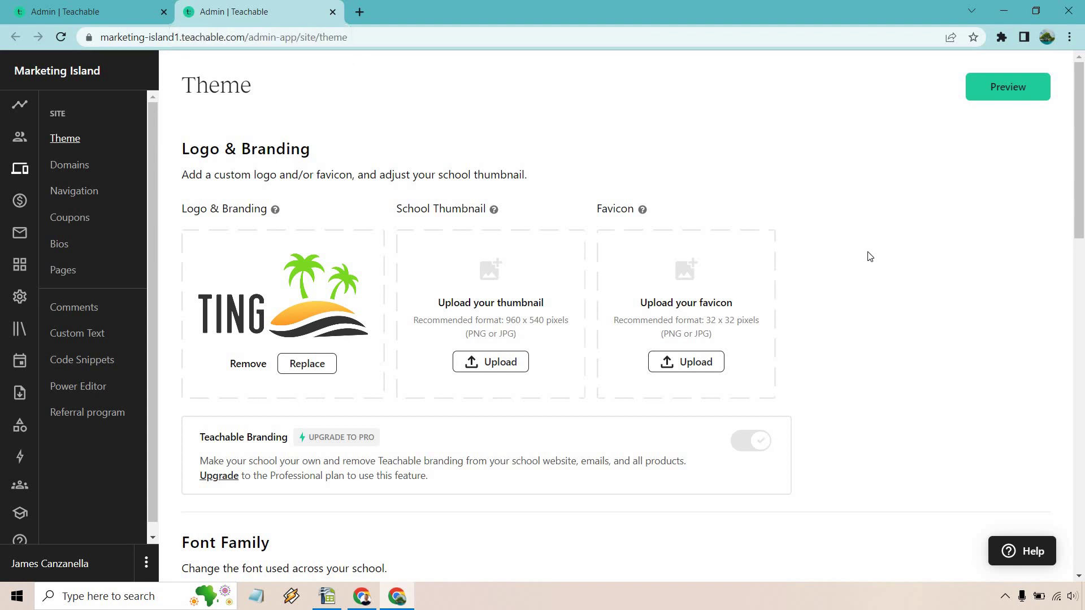
{"action": "scroll", "coordinate": [888, 230], "scroll_direction": "down", "scroll_amount": 5}
{"action": "scroll", "coordinate": [847, 226], "scroll_direction": "down", "scroll_amount": 3}
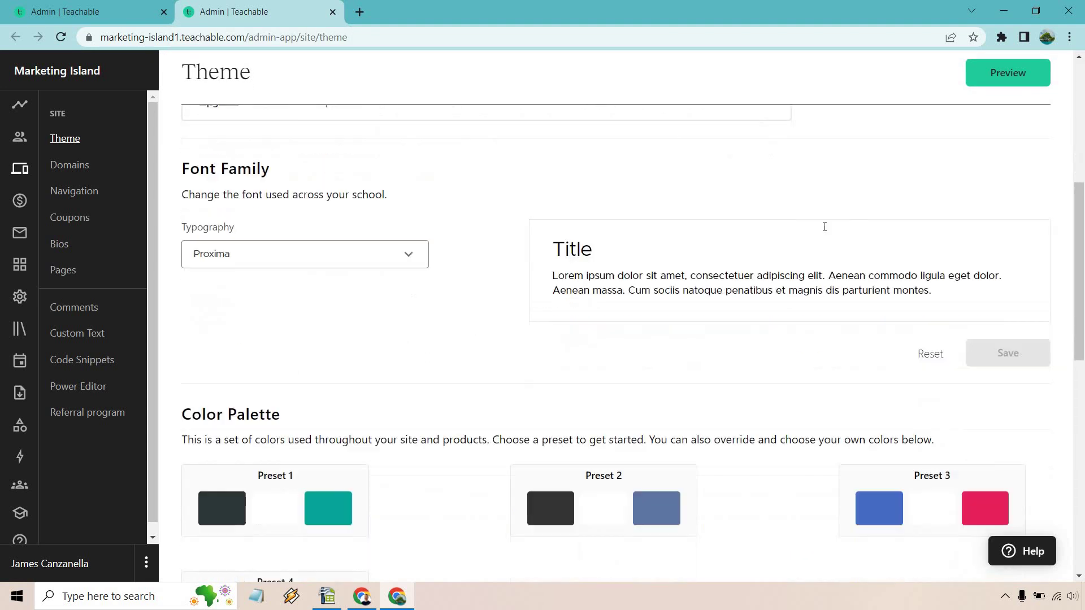
{"action": "left_click", "coordinate": [358, 204]}
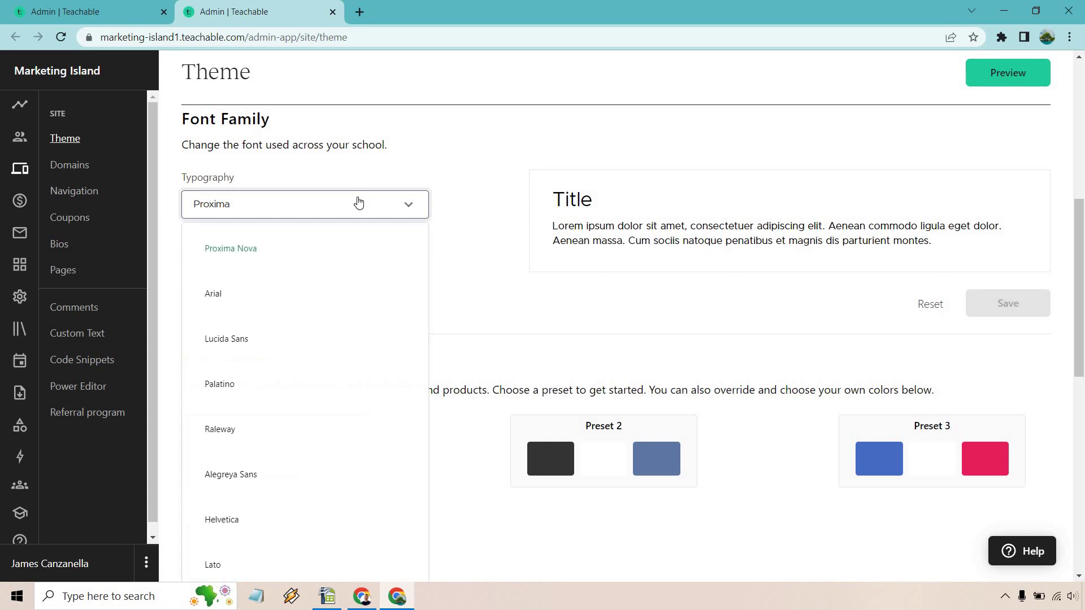
{"action": "left_click", "coordinate": [291, 344]}
{"action": "left_click", "coordinate": [315, 208]}
{"action": "scroll", "coordinate": [308, 336], "scroll_direction": "down", "scroll_amount": 4}
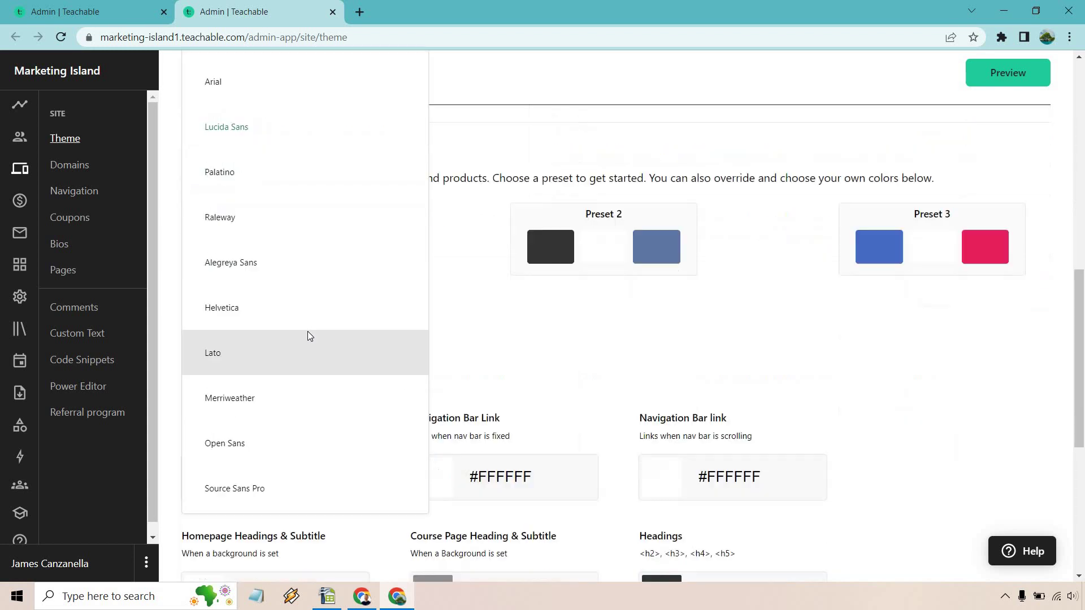
{"action": "left_click", "coordinate": [271, 441]}
{"action": "scroll", "coordinate": [456, 343], "scroll_direction": "up", "scroll_amount": 5}
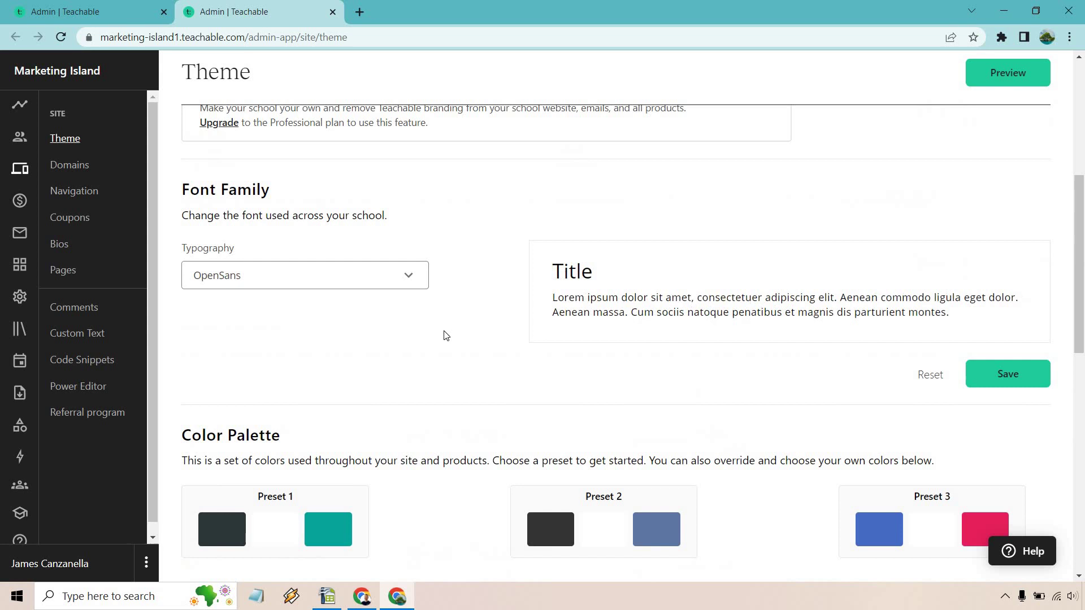
{"action": "scroll", "coordinate": [801, 305], "scroll_direction": "up", "scroll_amount": 1}
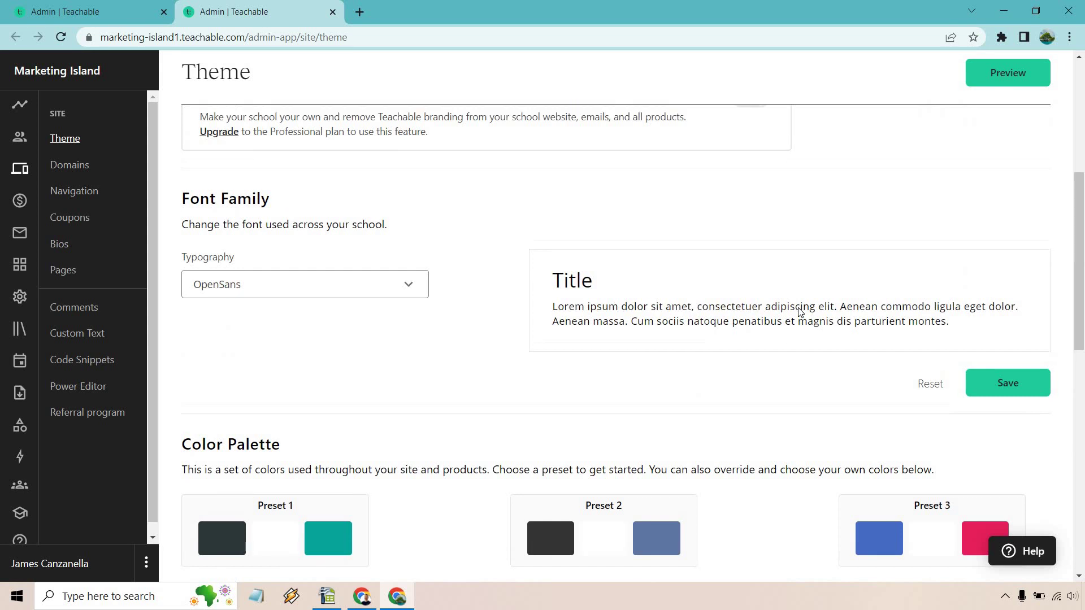
{"action": "left_click", "coordinate": [1003, 445]}
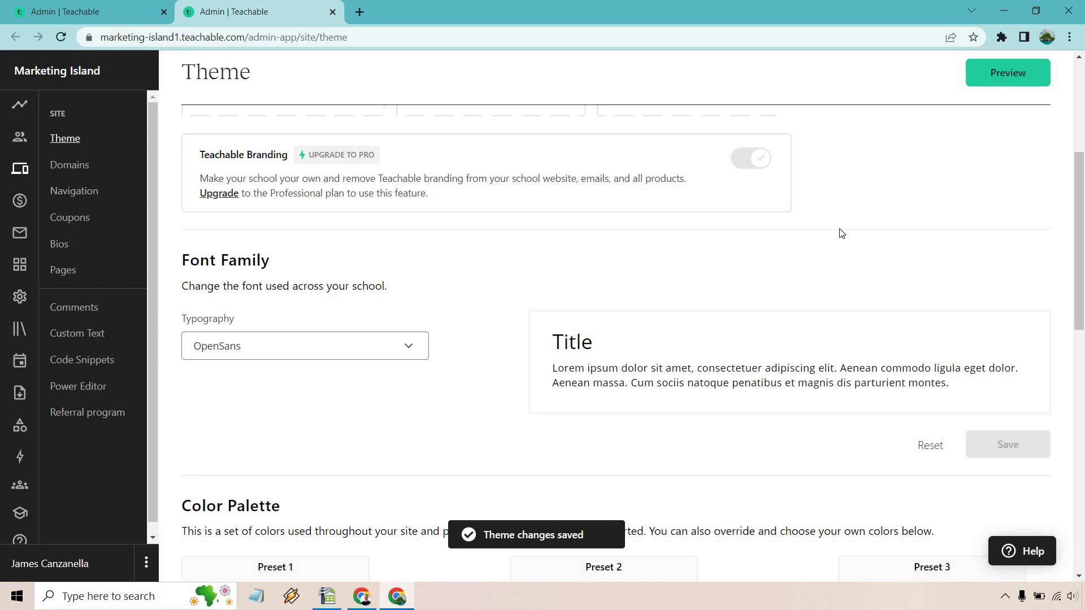
- Apply the Preset 1 colour palette to the school theme
{"action": "scroll", "coordinate": [831, 226], "scroll_direction": "down", "scroll_amount": 5}
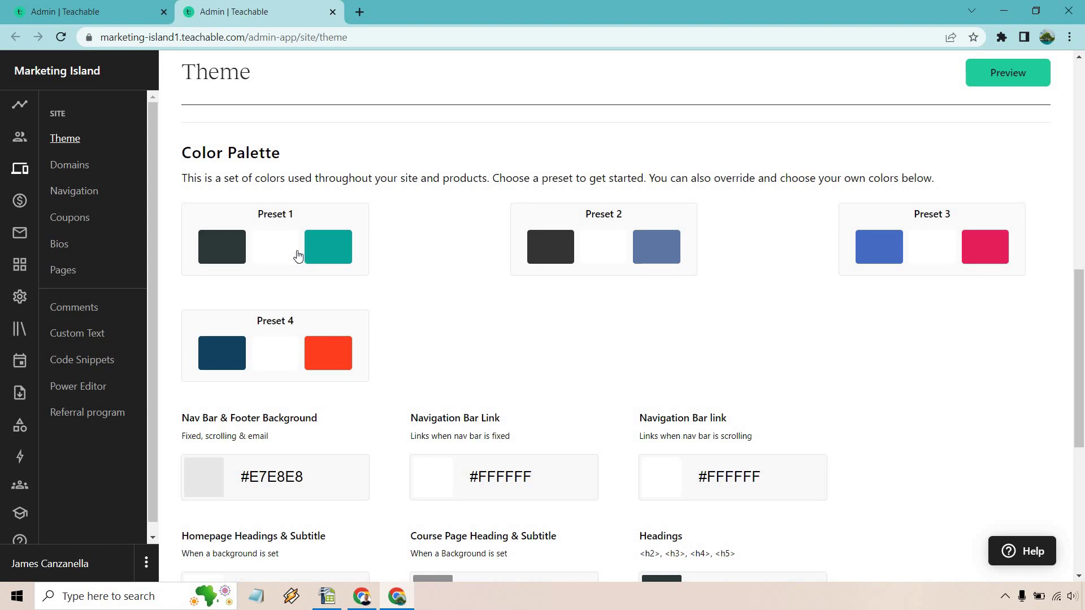
{"action": "scroll", "coordinate": [446, 232], "scroll_direction": "down", "scroll_amount": 3}
{"action": "scroll", "coordinate": [455, 220], "scroll_direction": "down", "scroll_amount": 1}
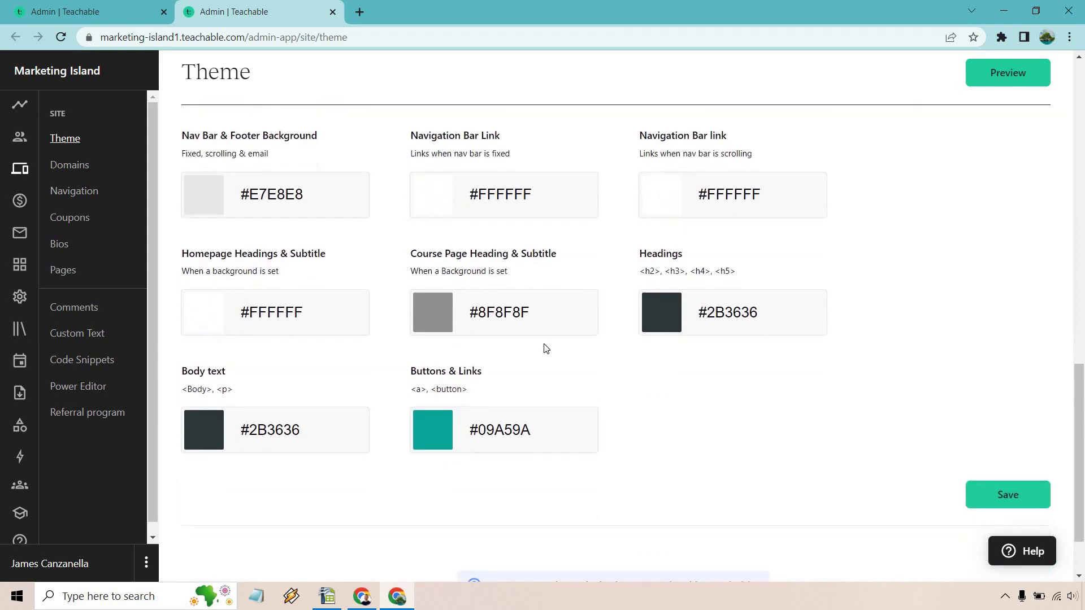
{"action": "scroll", "coordinate": [678, 362], "scroll_direction": "up", "scroll_amount": 4}
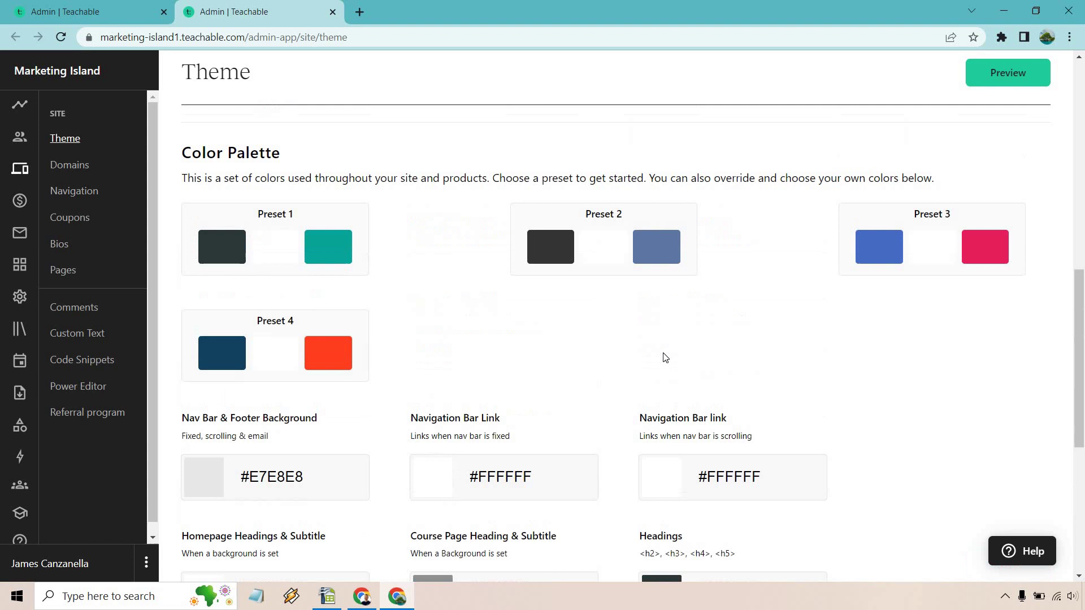
{"action": "left_click", "coordinate": [313, 259]}
- Change the Buttons & Links colour from #09A59A to bright green #05F975 and save
{"action": "scroll", "coordinate": [467, 252], "scroll_direction": "down", "scroll_amount": 3}
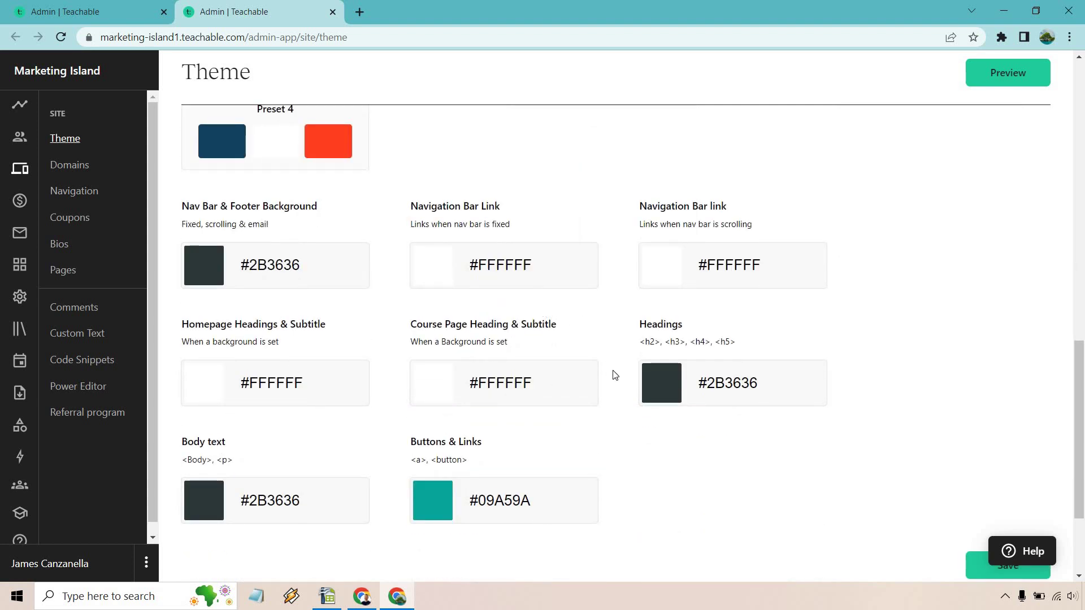
{"action": "scroll", "coordinate": [628, 407], "scroll_direction": "down", "scroll_amount": 1}
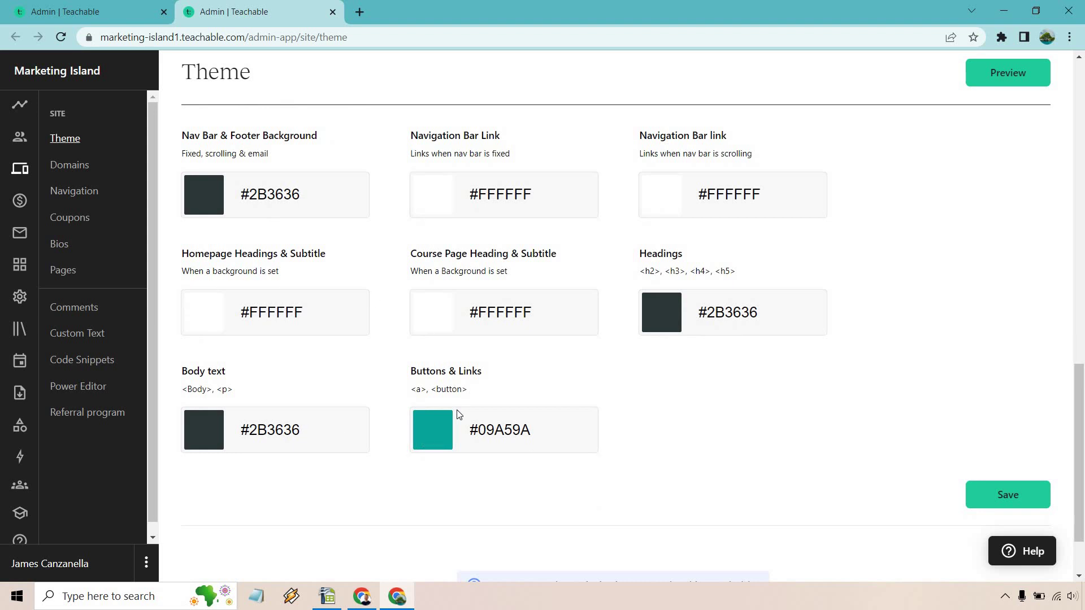
{"action": "left_click", "coordinate": [444, 435]}
{"action": "scroll", "coordinate": [559, 430], "scroll_direction": "down", "scroll_amount": 1}
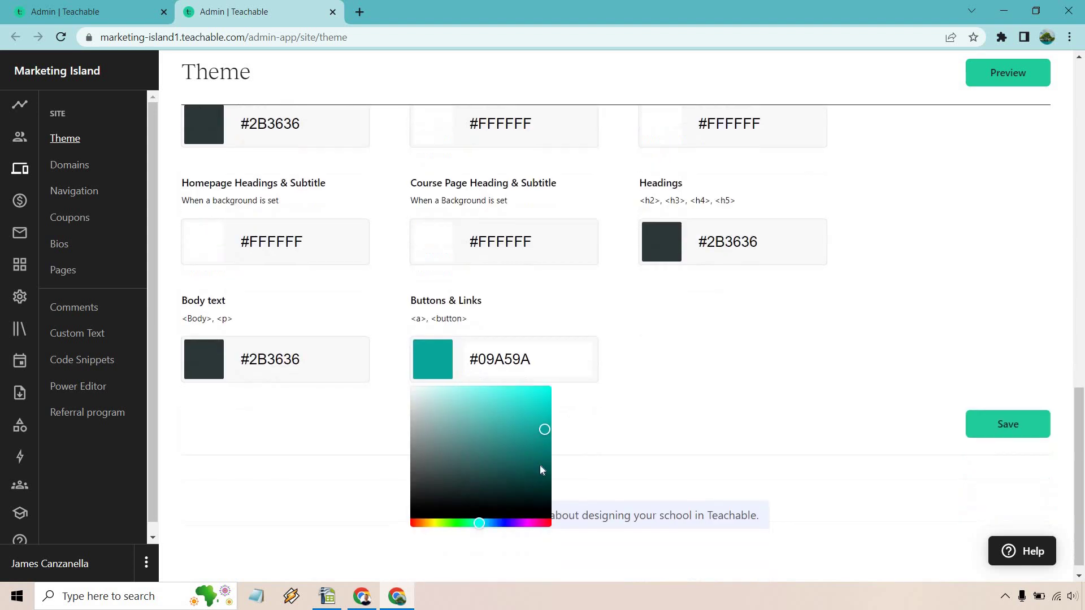
{"action": "left_click_drag", "start_coordinate": [472, 529], "coordinate": [468, 530]}
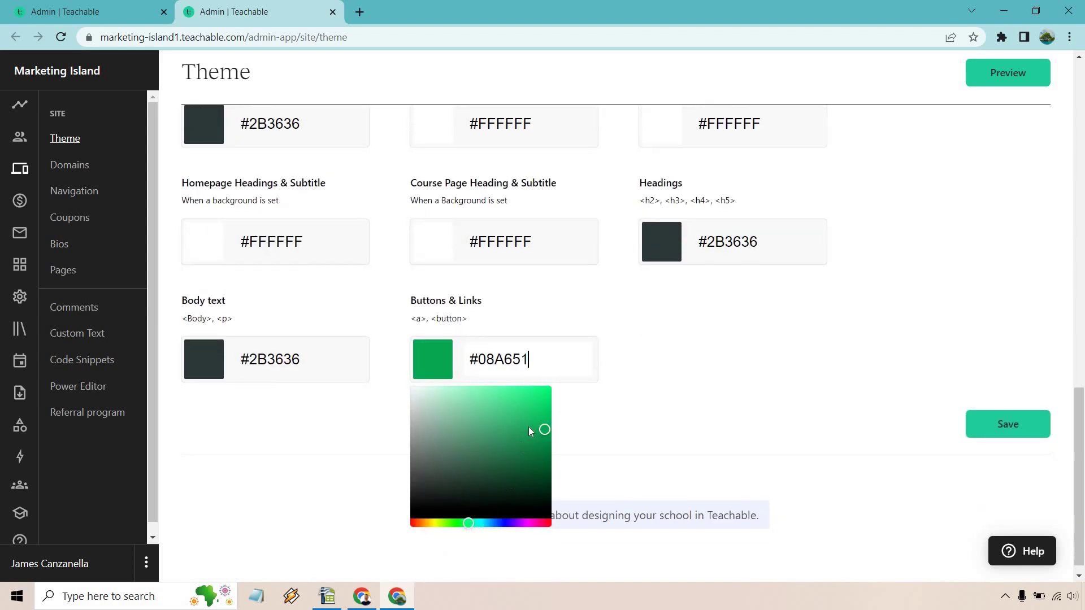
{"action": "left_click", "coordinate": [549, 390]}
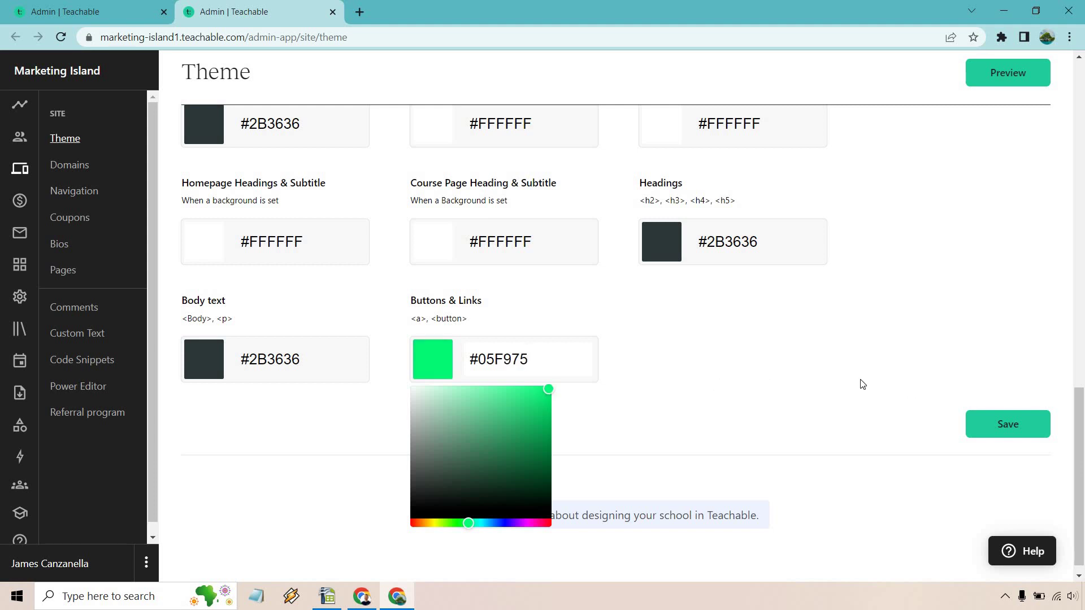
{"action": "left_click", "coordinate": [1014, 423]}
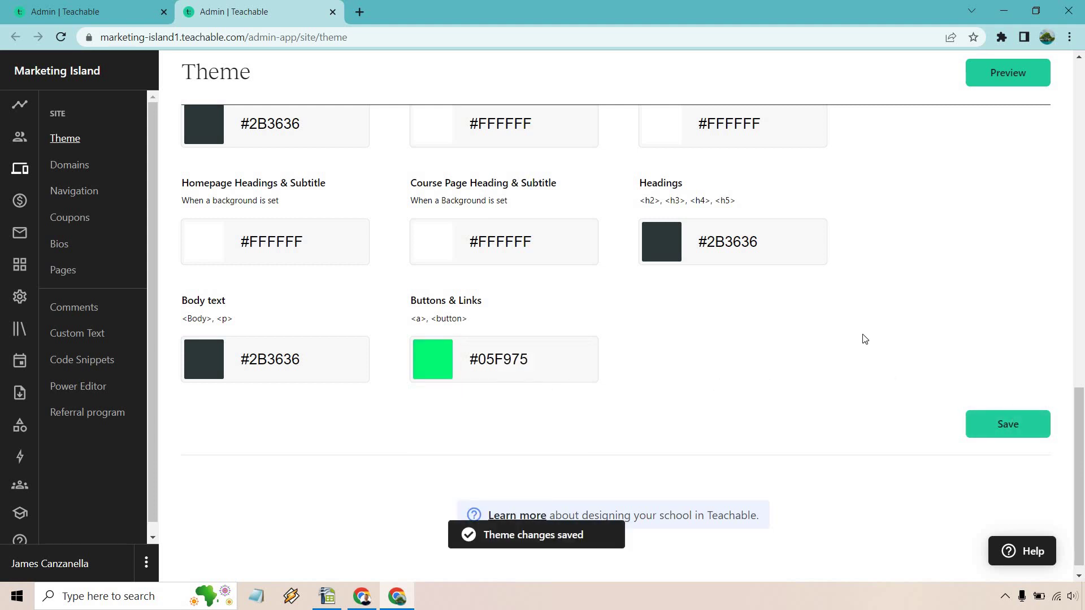
{"action": "scroll", "coordinate": [934, 365], "scroll_direction": "up", "scroll_amount": 15}
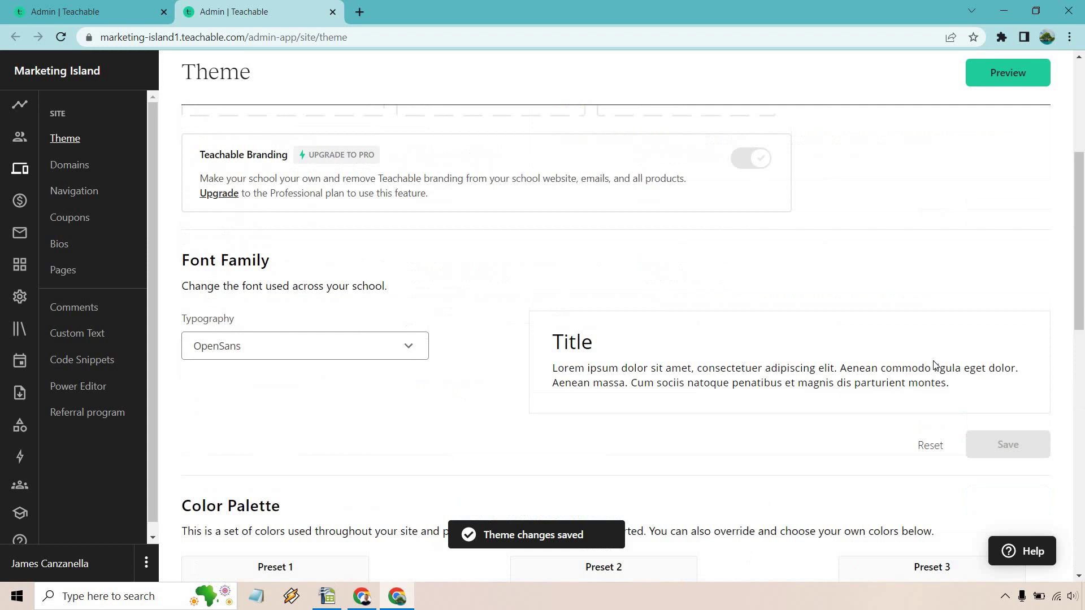
- Apply and save the Preset 3 palette, then view the blue-themed public preview
{"action": "left_click", "coordinate": [1008, 82]}
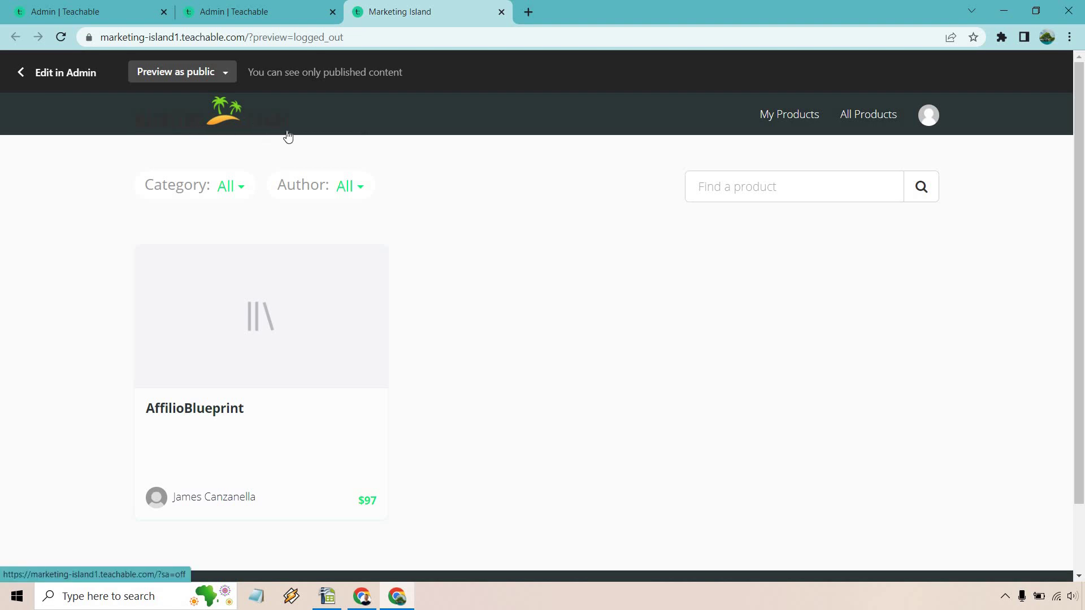
{"action": "left_click", "coordinate": [270, 10]}
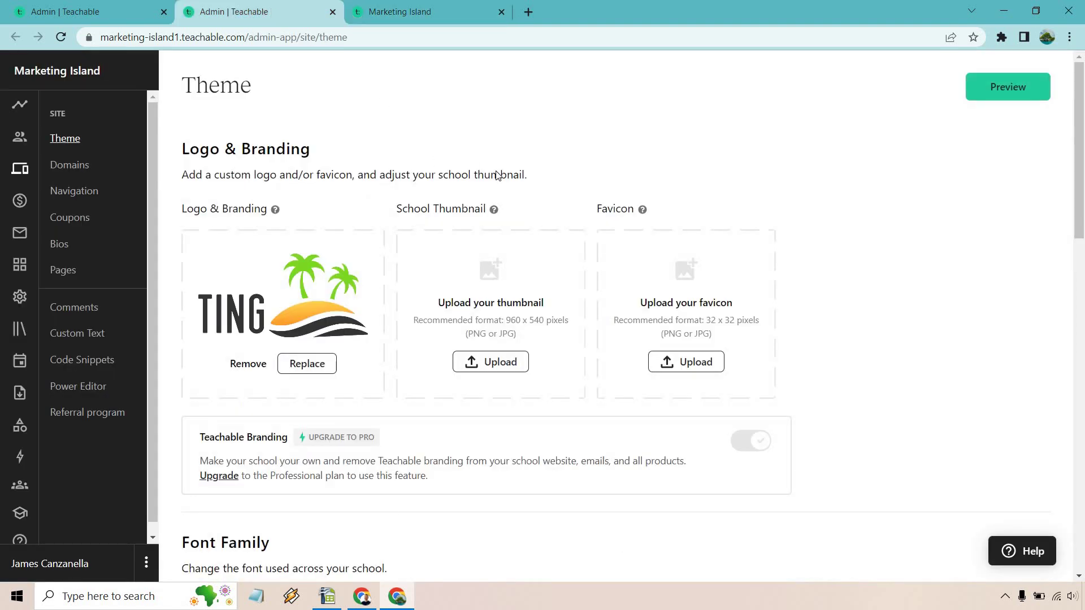
{"action": "scroll", "coordinate": [499, 172], "scroll_direction": "down", "scroll_amount": 8}
{"action": "scroll", "coordinate": [497, 174], "scroll_direction": "down", "scroll_amount": 4}
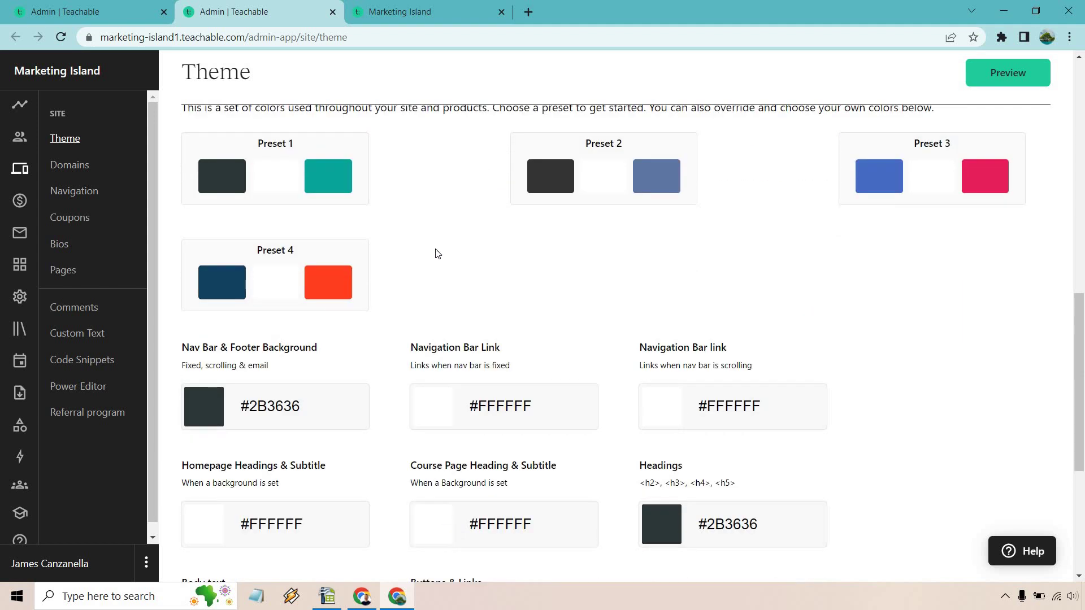
{"action": "left_click", "coordinate": [886, 167]}
{"action": "scroll", "coordinate": [847, 390], "scroll_direction": "down", "scroll_amount": 5}
{"action": "left_click", "coordinate": [993, 412]}
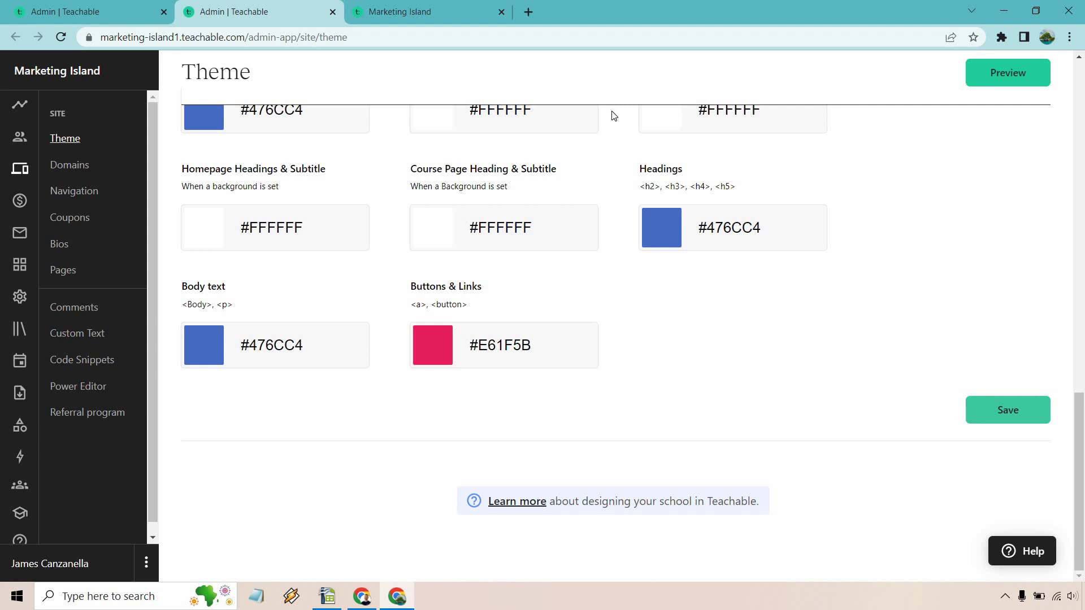
{"action": "key", "text": "ctrl+Tab"}
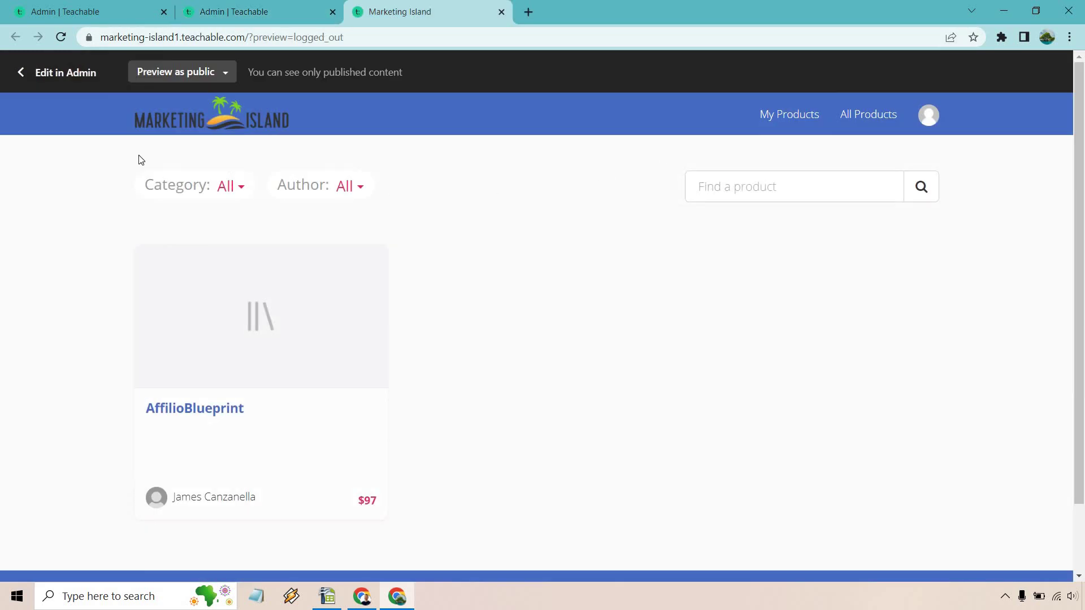
- Set the Nav Bar & Footer Background to bright green #00FB7B and save the theme
{"action": "left_click", "coordinate": [285, 7]}
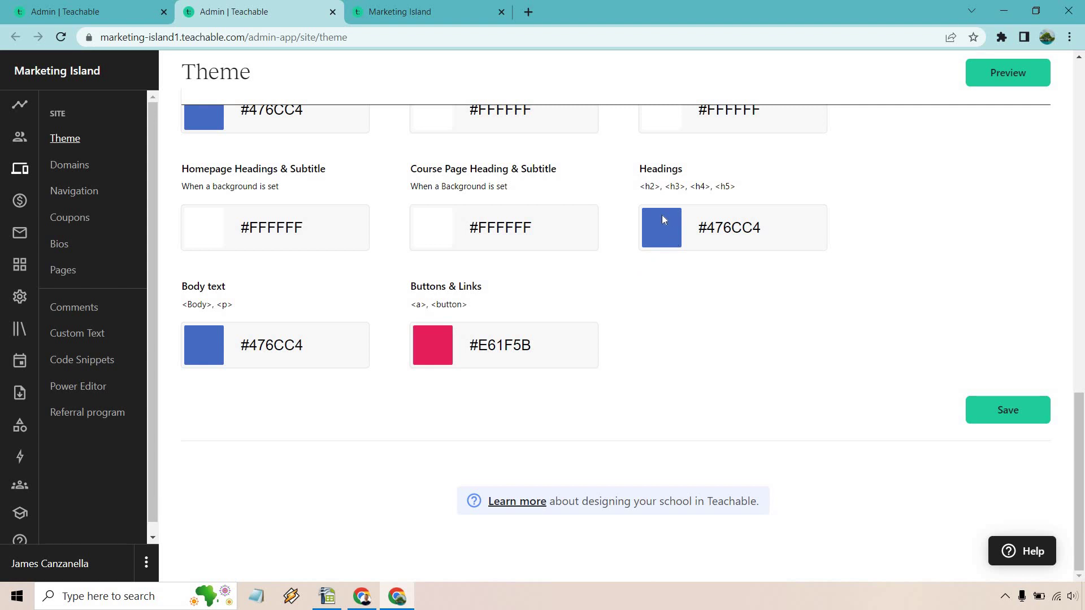
{"action": "scroll", "coordinate": [550, 255], "scroll_direction": "up", "scroll_amount": 2}
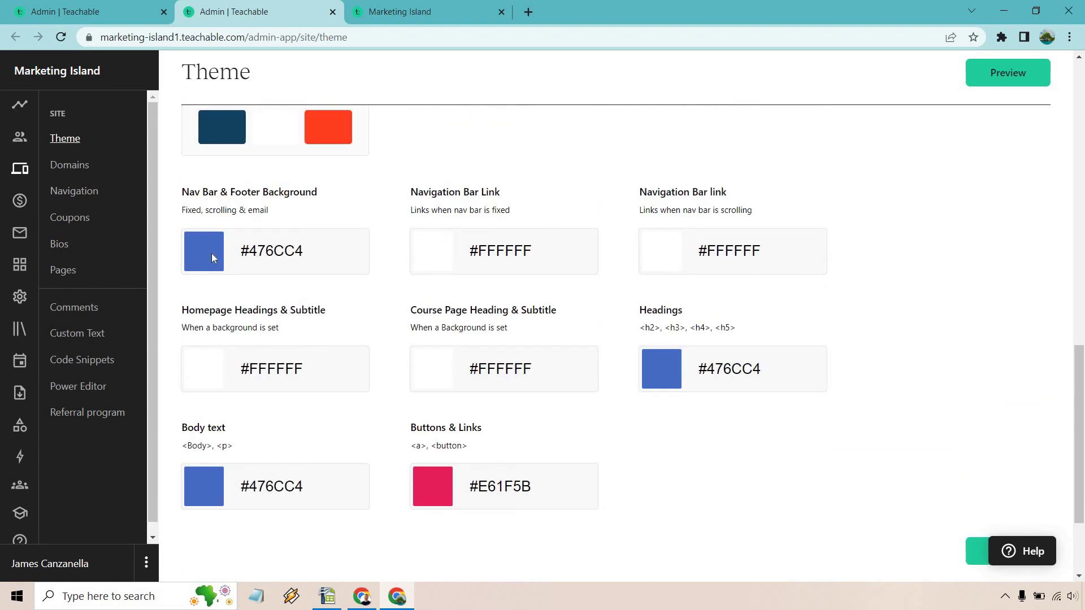
{"action": "left_click", "coordinate": [214, 258]}
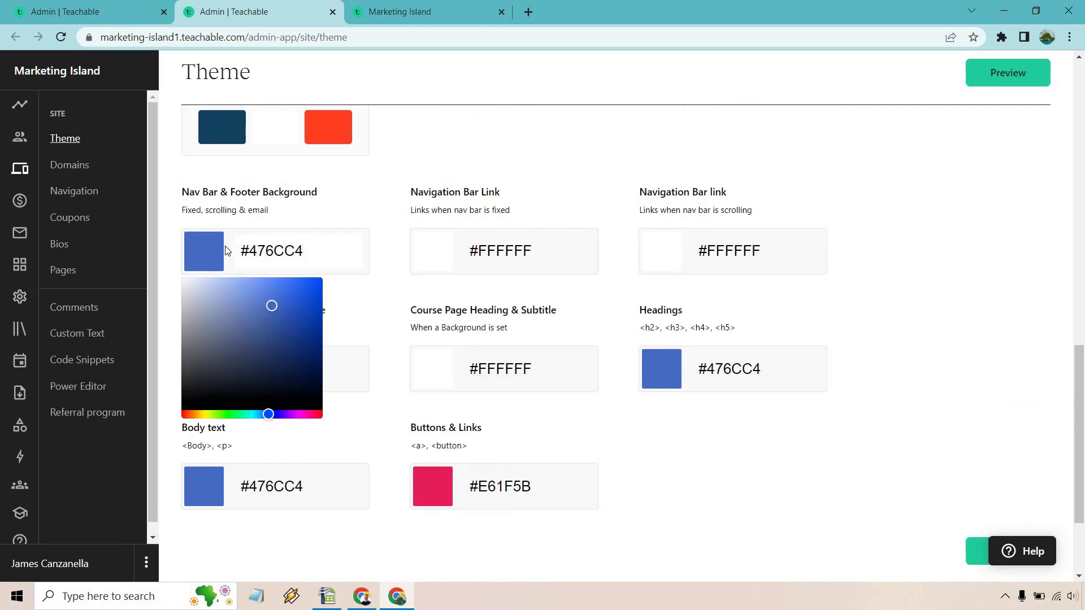
{"action": "left_click_drag", "start_coordinate": [247, 418], "coordinate": [240, 415]}
{"action": "left_click_drag", "start_coordinate": [309, 290], "coordinate": [342, 298]}
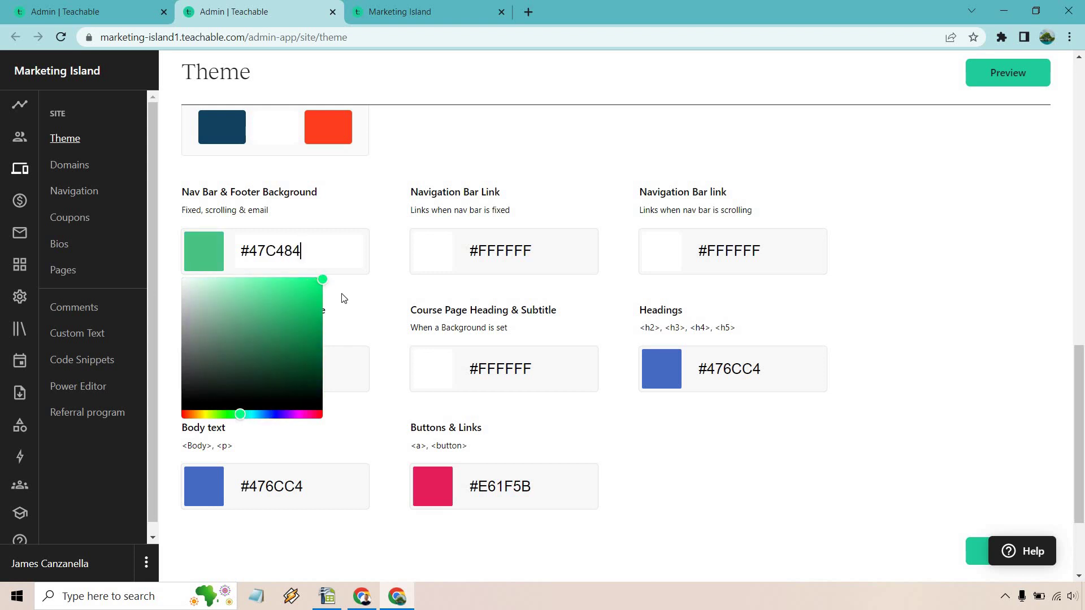
{"action": "left_click", "coordinate": [734, 443]}
{"action": "scroll", "coordinate": [972, 469], "scroll_direction": "down", "scroll_amount": 1}
{"action": "left_click", "coordinate": [1015, 481]}
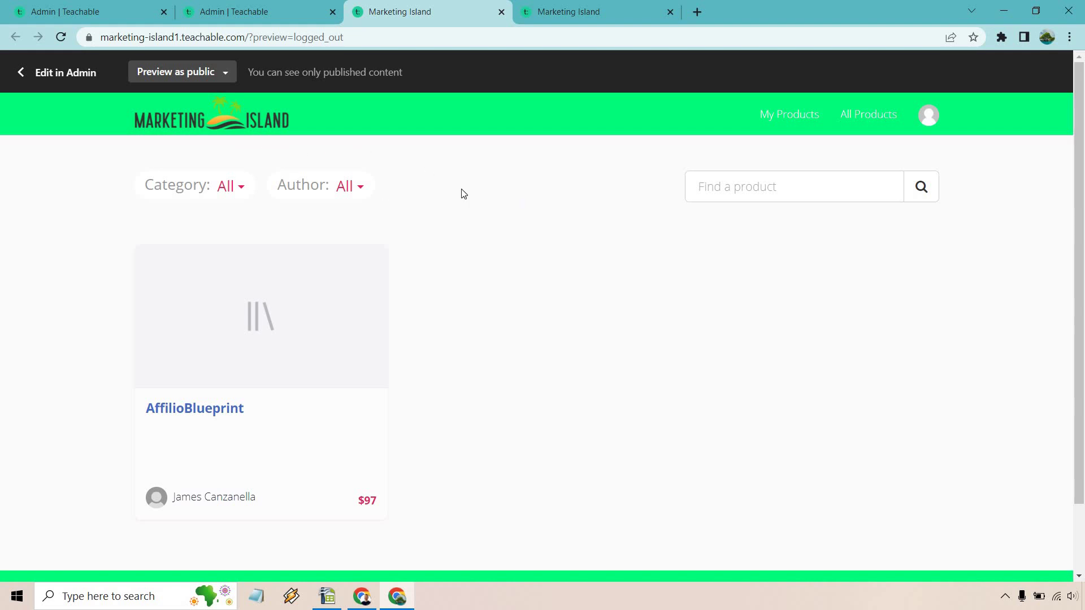
- Return to the theme settings page and scroll back to the top
{"action": "left_click", "coordinate": [275, 5]}
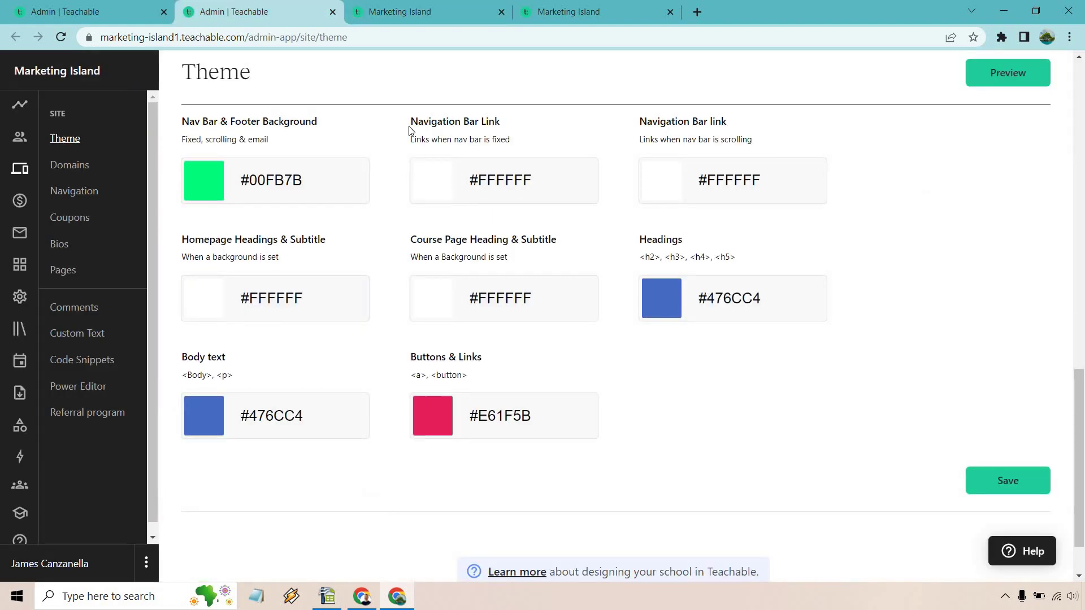
{"action": "scroll", "coordinate": [983, 317], "scroll_direction": "up", "scroll_amount": 10}
{"action": "scroll", "coordinate": [976, 317], "scroll_direction": "up", "scroll_amount": 2}
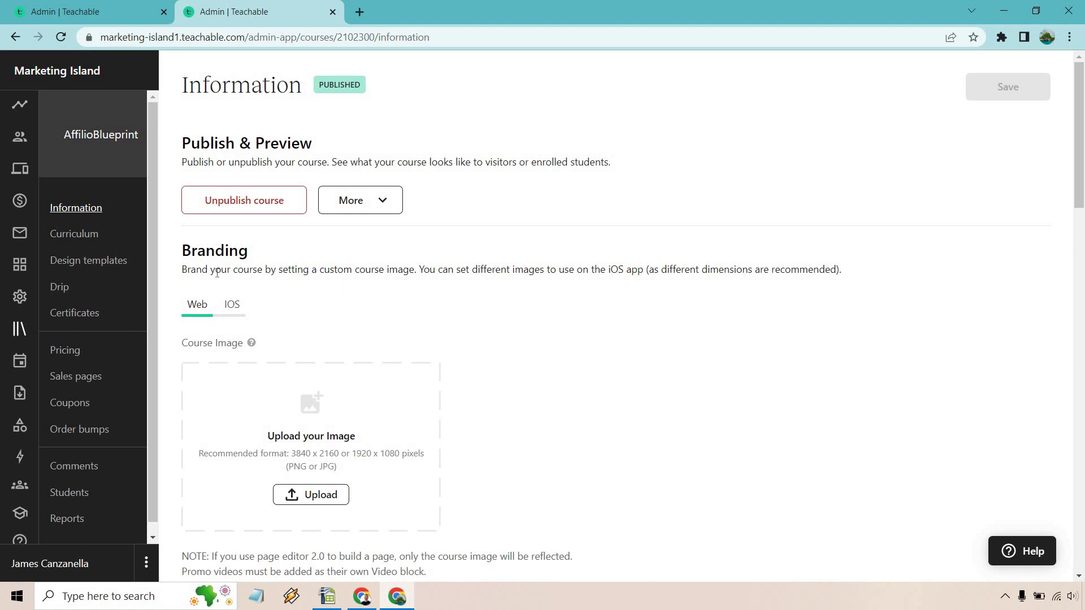
- On the Drip page, try Specific Date for the Introduction, then revert to 0 days after enrollment
{"action": "left_click", "coordinate": [82, 285]}
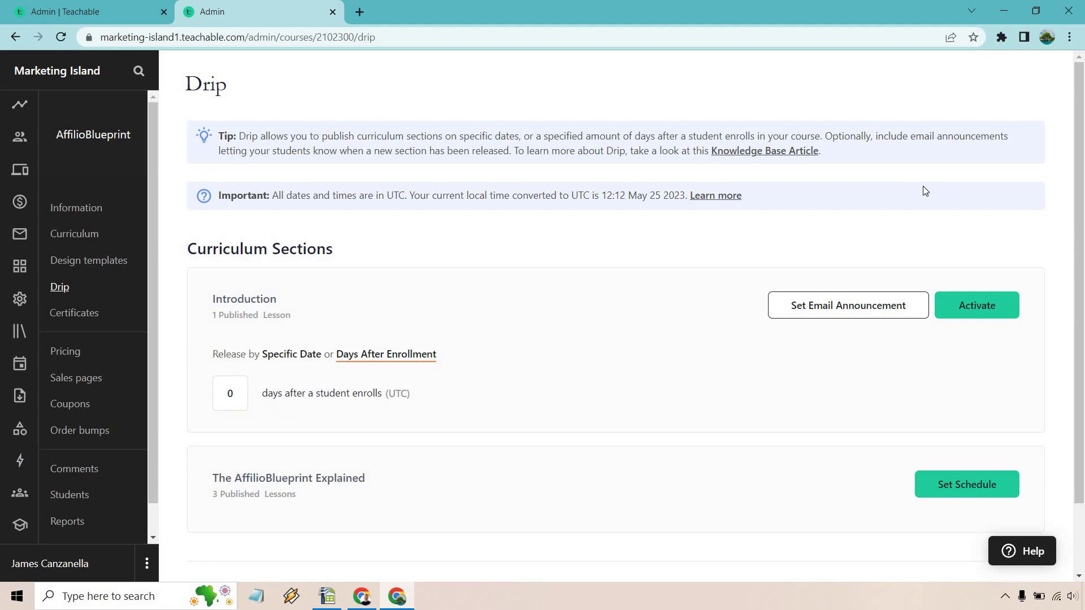
{"action": "scroll", "coordinate": [649, 248], "scroll_direction": "down", "scroll_amount": 1}
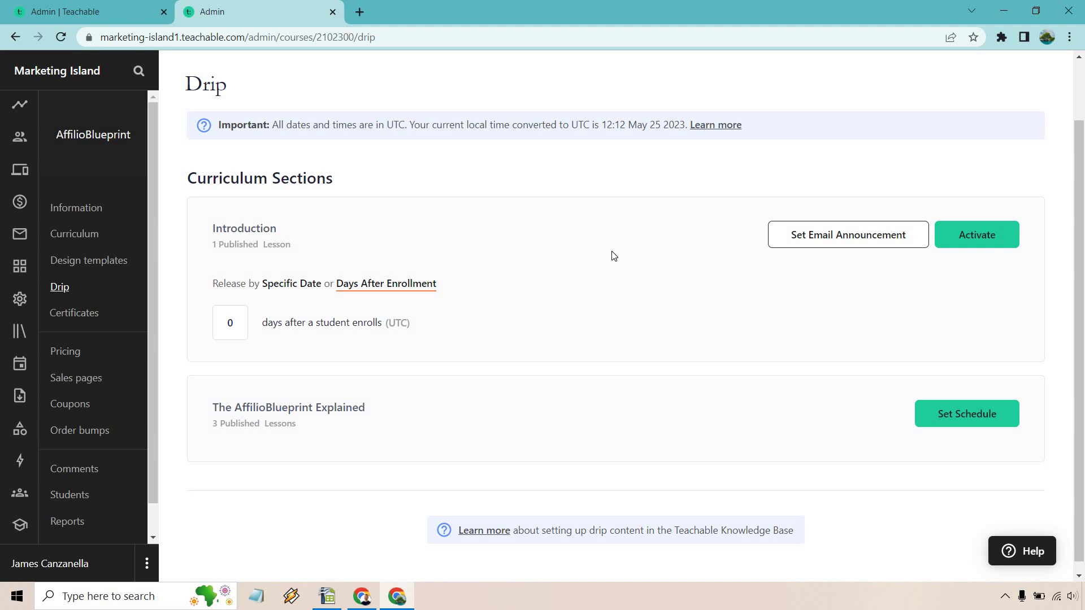
{"action": "left_click", "coordinate": [303, 284]}
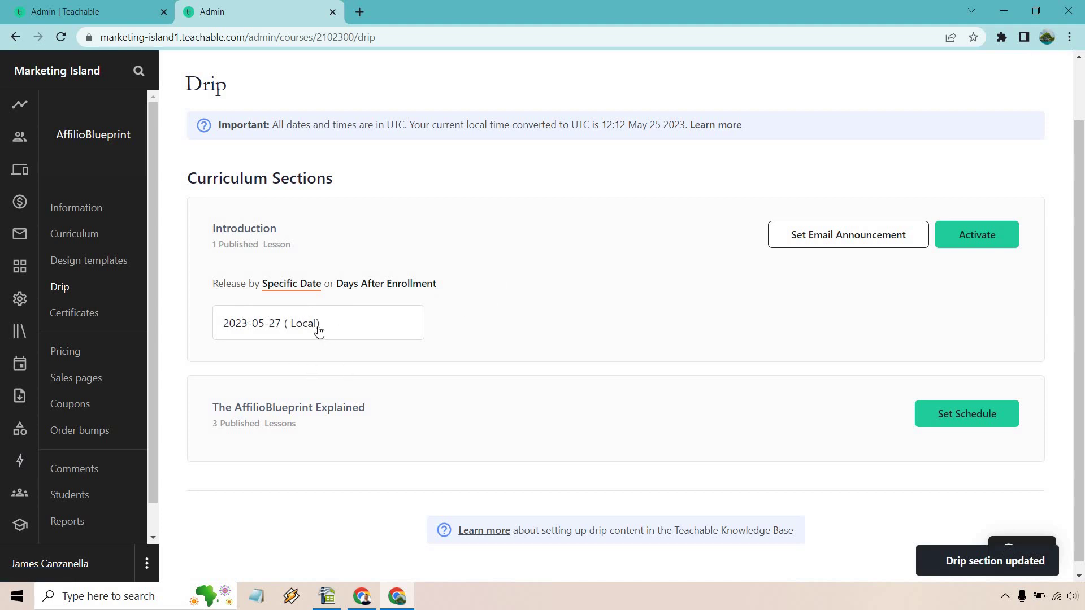
{"action": "left_click", "coordinate": [300, 329]}
{"action": "left_click", "coordinate": [549, 309]}
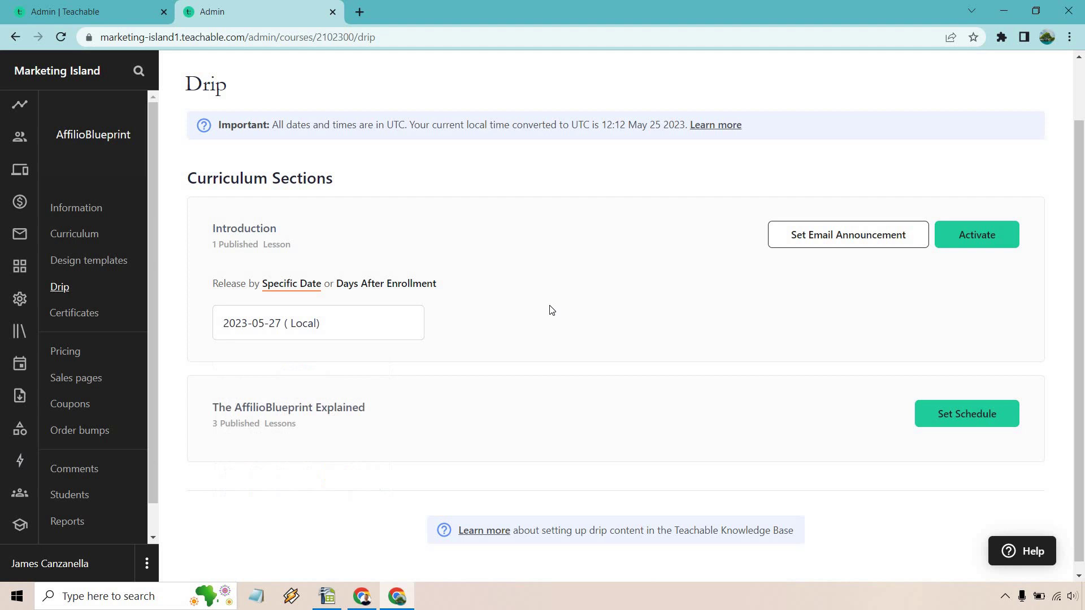
{"action": "left_click", "coordinate": [401, 288]}
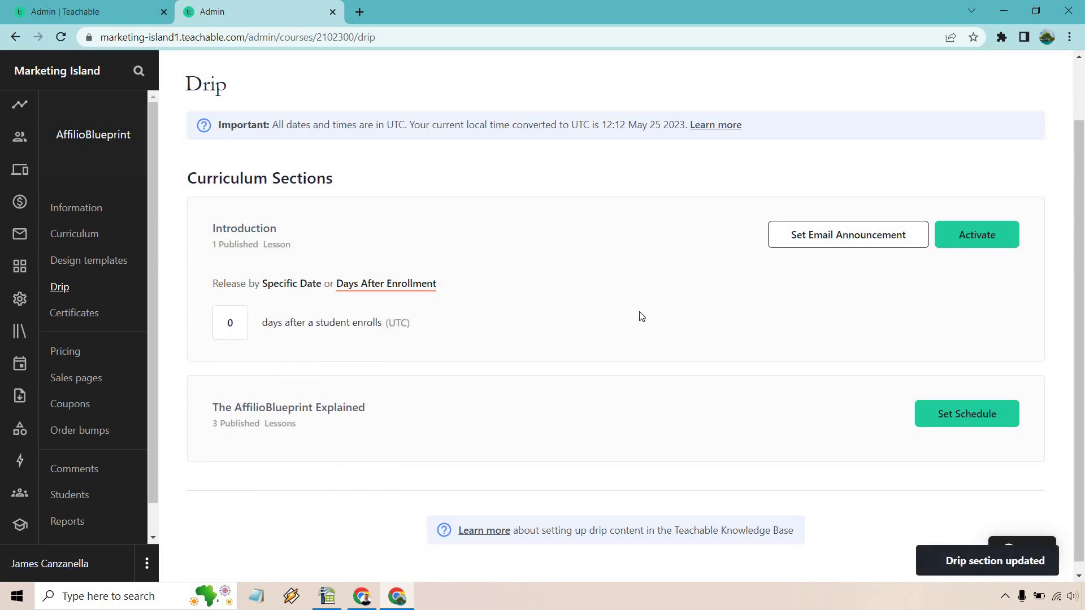
{"action": "scroll", "coordinate": [644, 299], "scroll_direction": "down", "scroll_amount": 1}
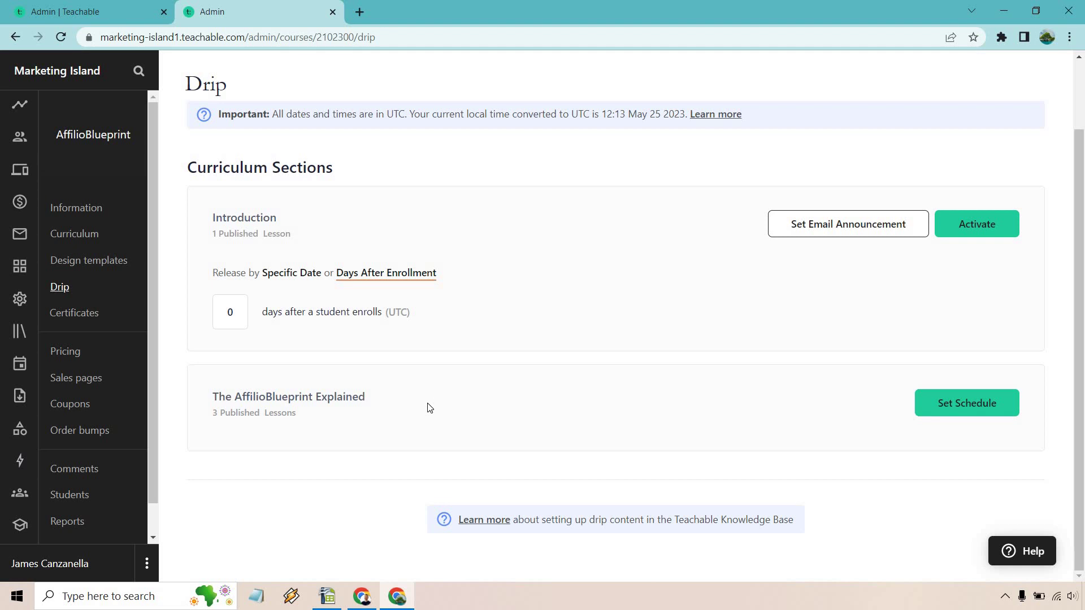
- Schedule The AffilioBlueprint Explained to release 30 days after enrollment and activate its drip
{"action": "left_click", "coordinate": [973, 406]}
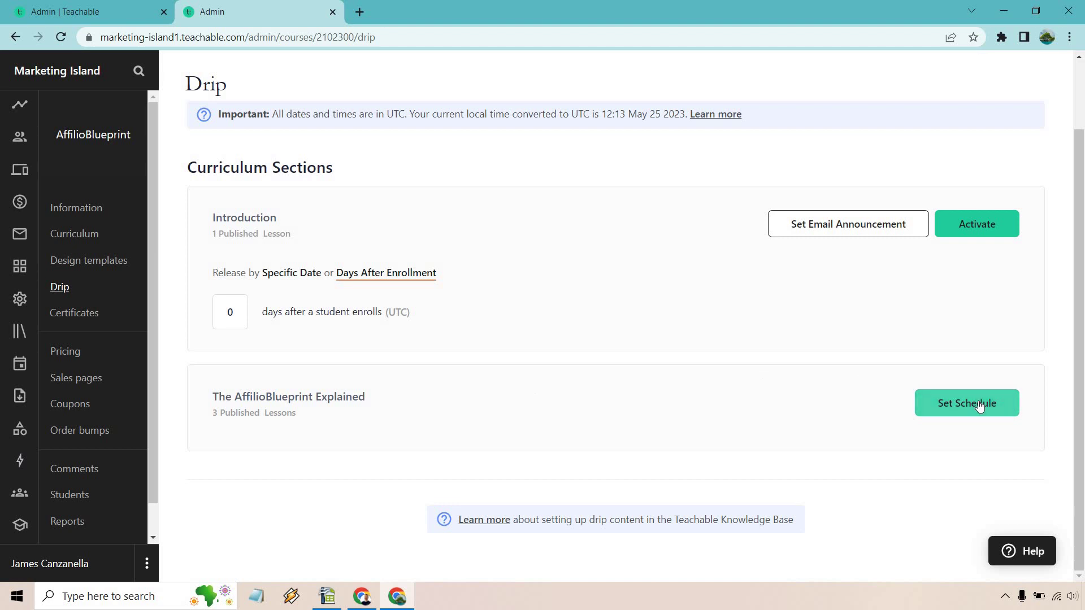
{"action": "scroll", "coordinate": [692, 318], "scroll_direction": "down", "scroll_amount": 1}
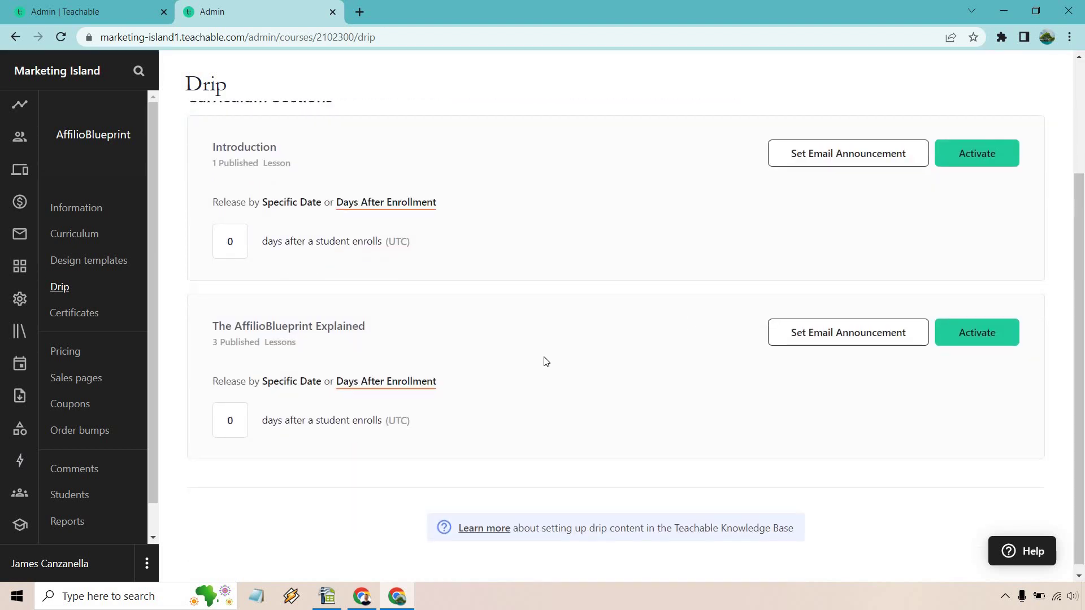
{"action": "left_click", "coordinate": [227, 423]}
{"action": "type", "text": "3"}
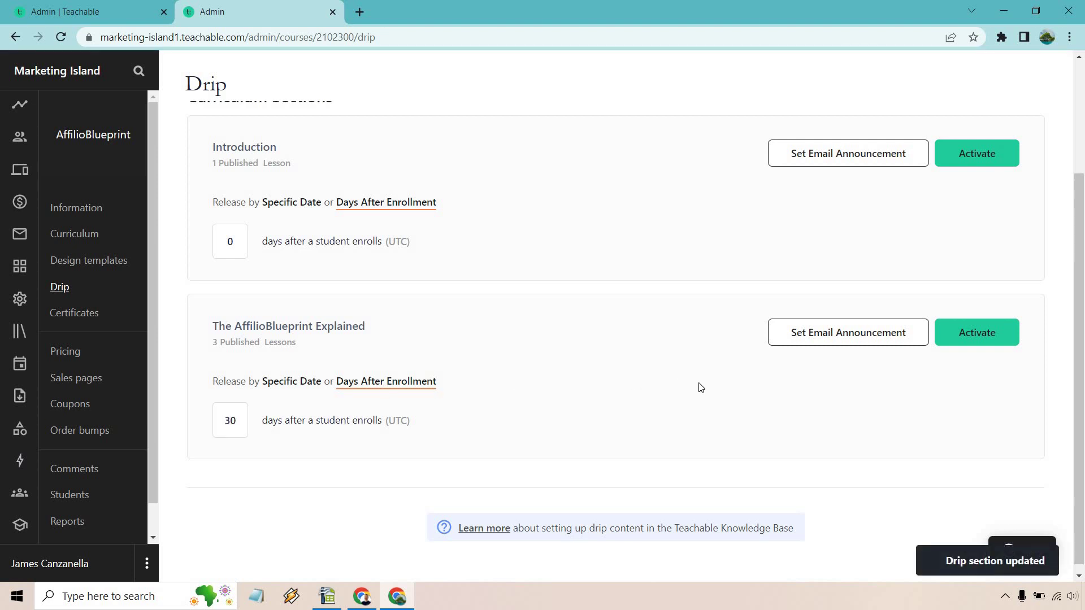
{"action": "left_click", "coordinate": [981, 338]}
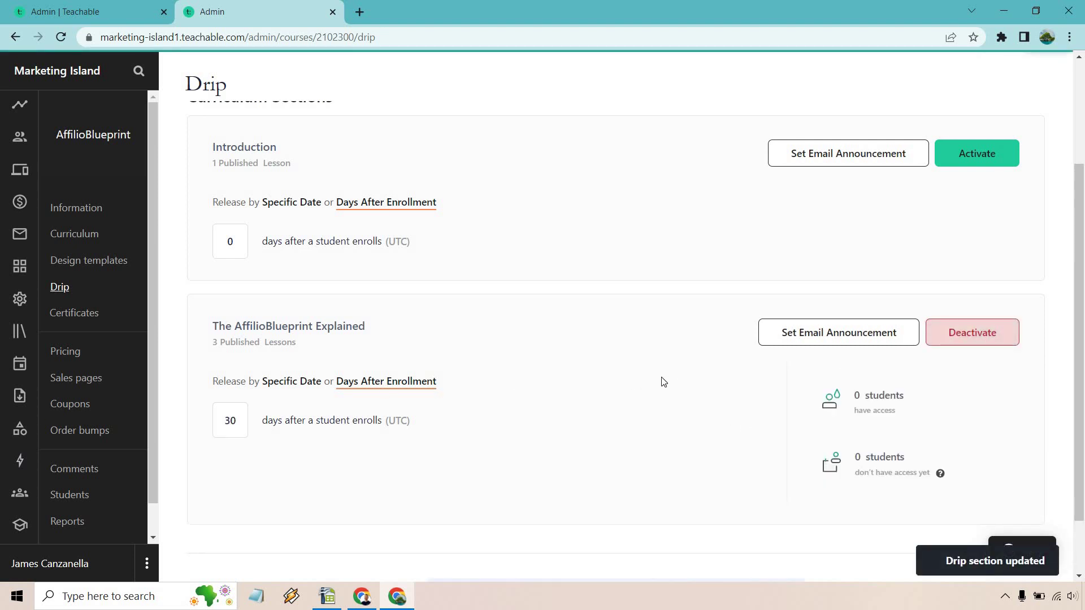
{"action": "scroll", "coordinate": [663, 381], "scroll_direction": "down", "scroll_amount": 1}
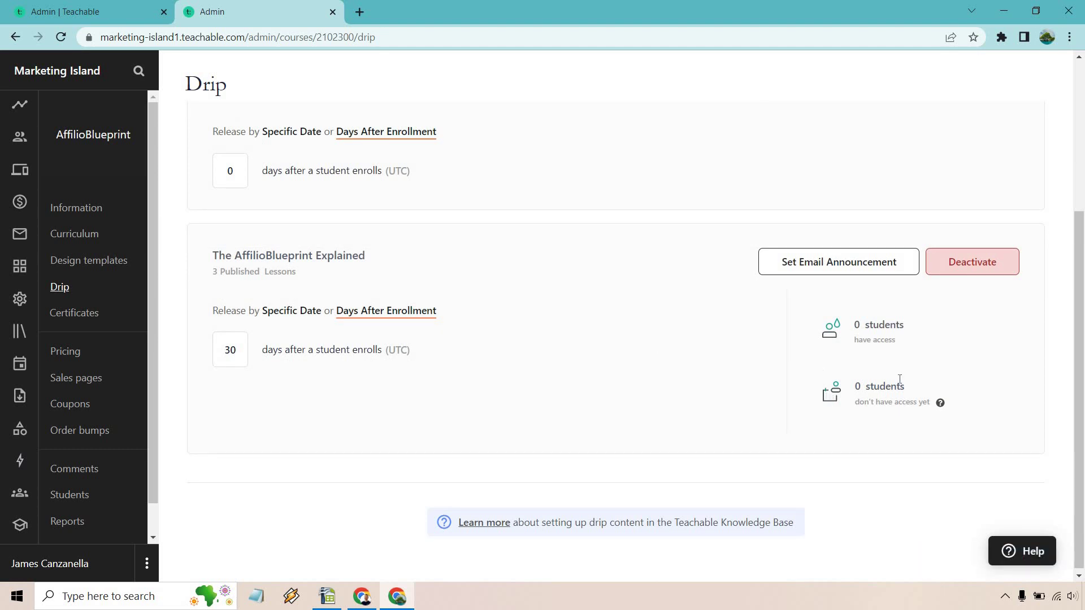
{"action": "mouse_move", "coordinate": [945, 404]}
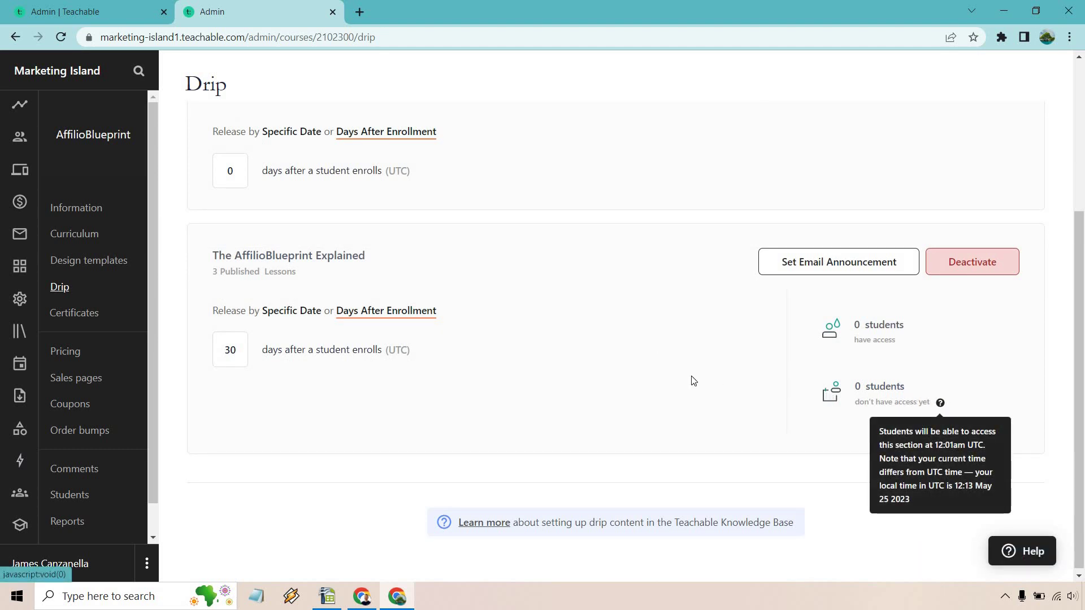
{"action": "scroll", "coordinate": [626, 363], "scroll_direction": "up", "scroll_amount": 1}
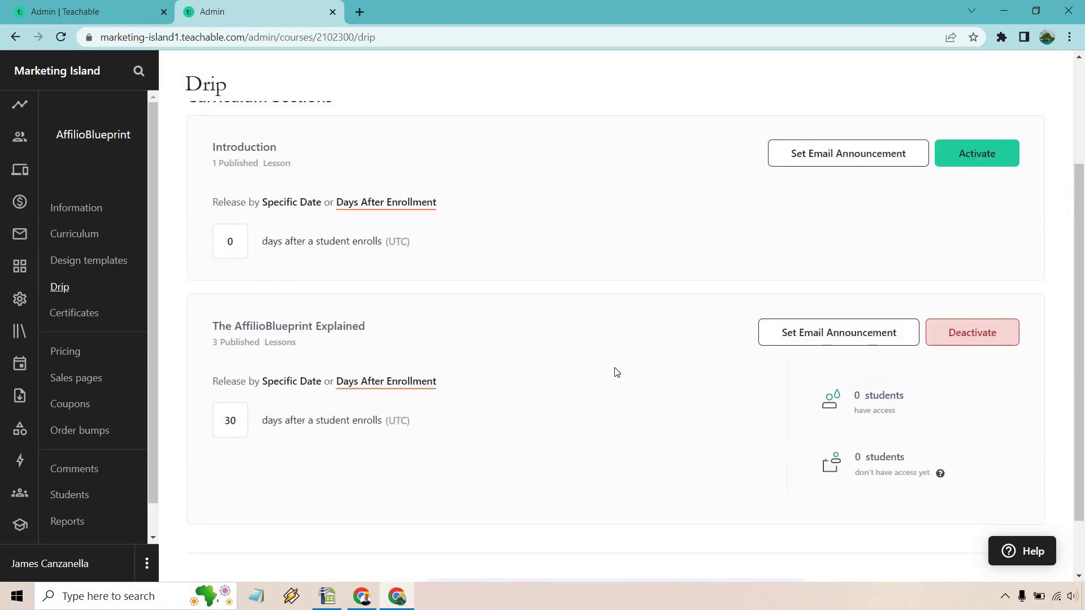